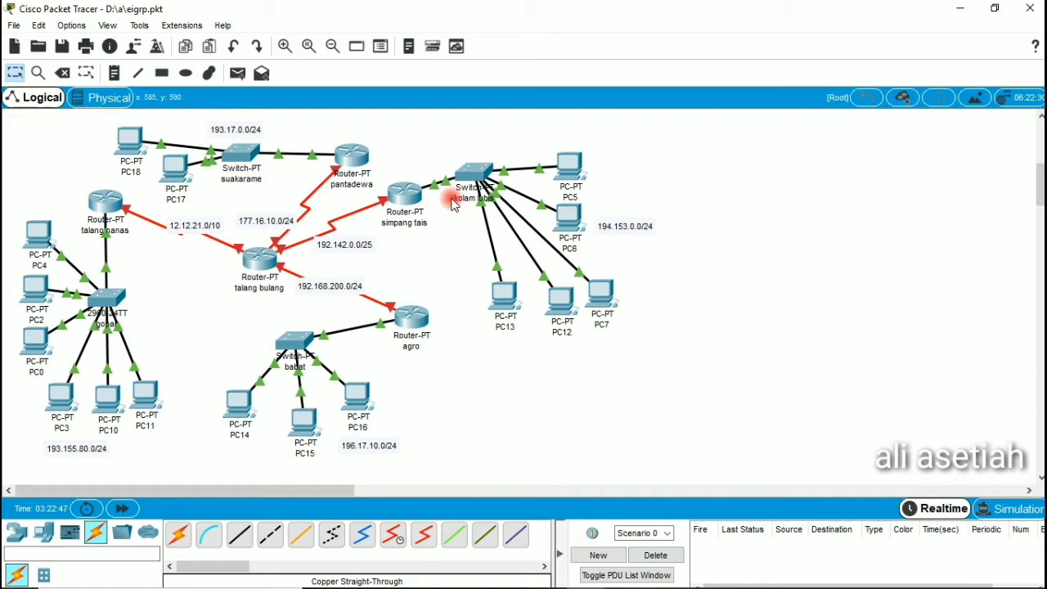
- Inspect the serial port labels on the links between talang bulang, simpang tais, pantadewa and agro
mouse_move(454, 205)
mouse_move(278, 275)
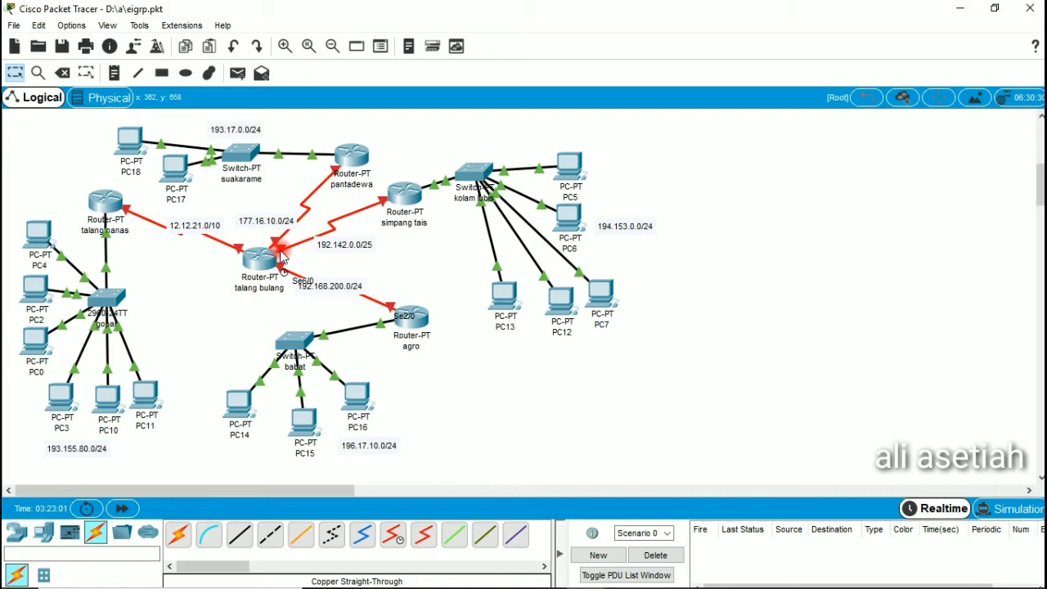
mouse_move(282, 254)
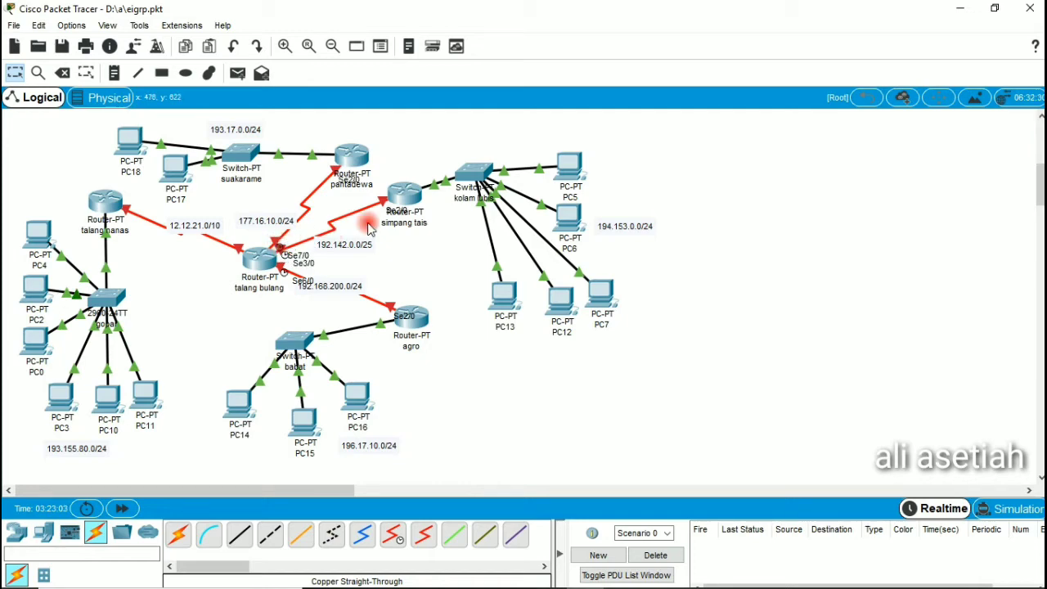
left_click_drag(413, 206, 426, 211)
left_click(376, 283)
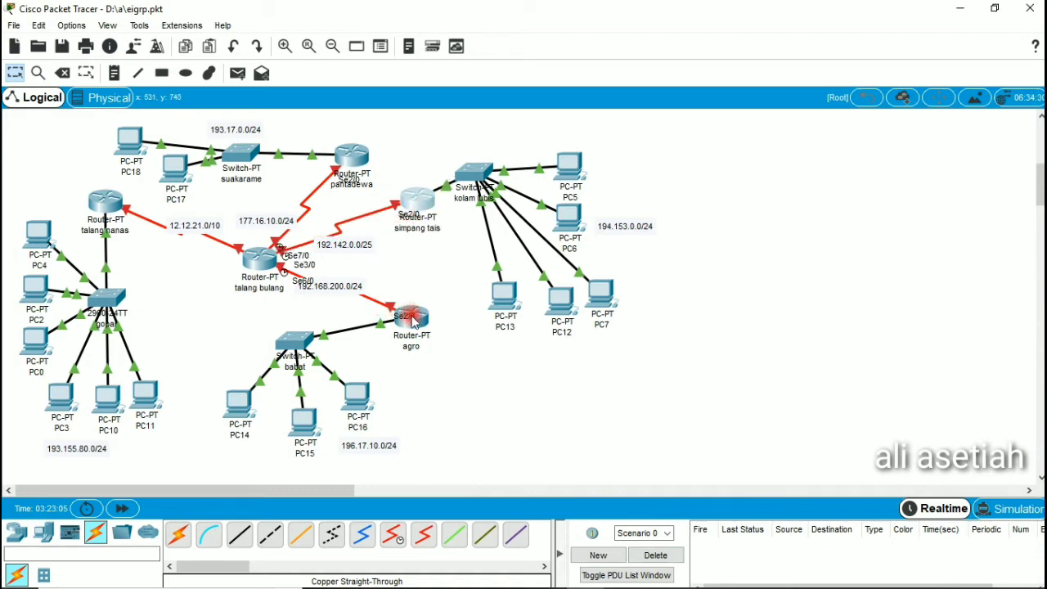
mouse_move(412, 319)
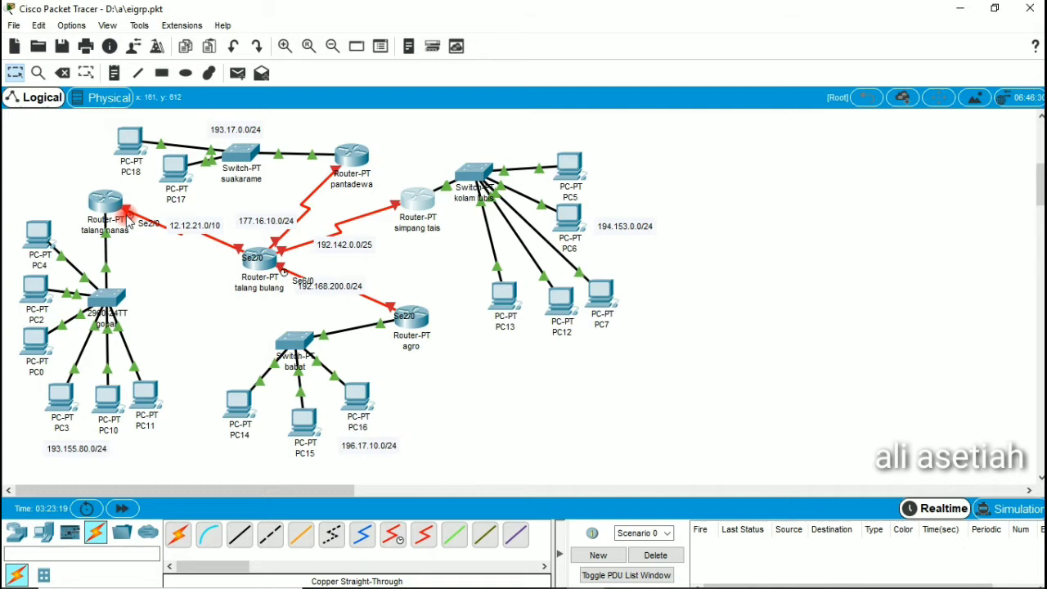
- Open the talang nanas router's command line and enter privileged mode followed by global configuration mode
mouse_move(126, 221)
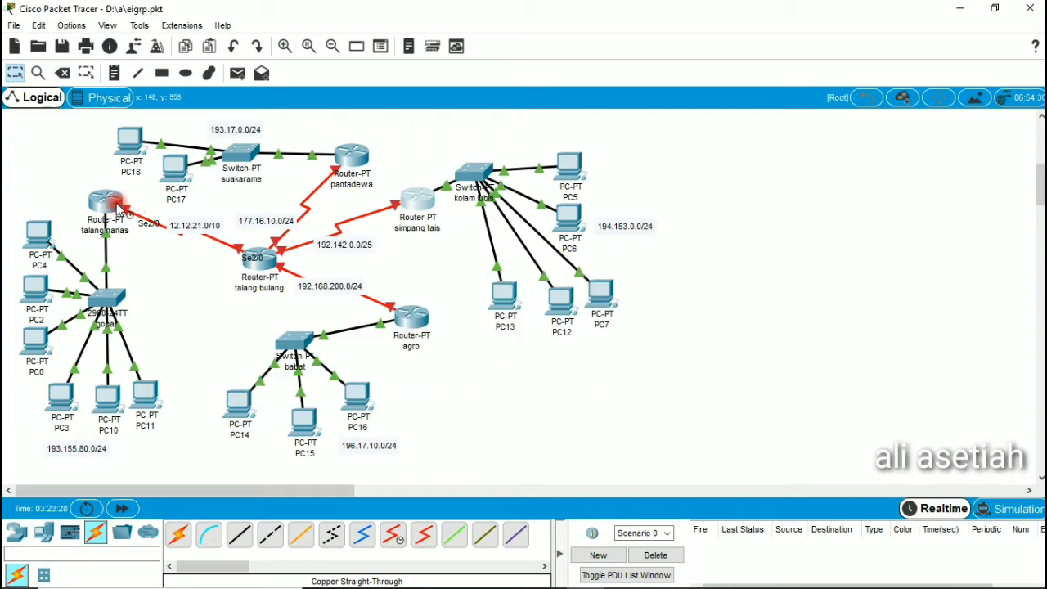
left_click(112, 202)
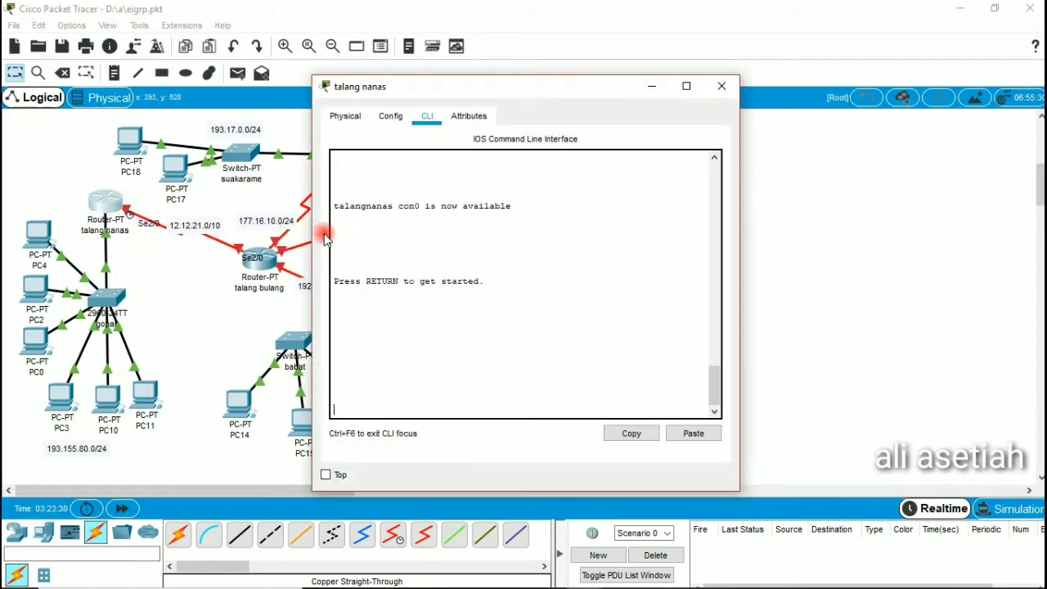
key("Return")
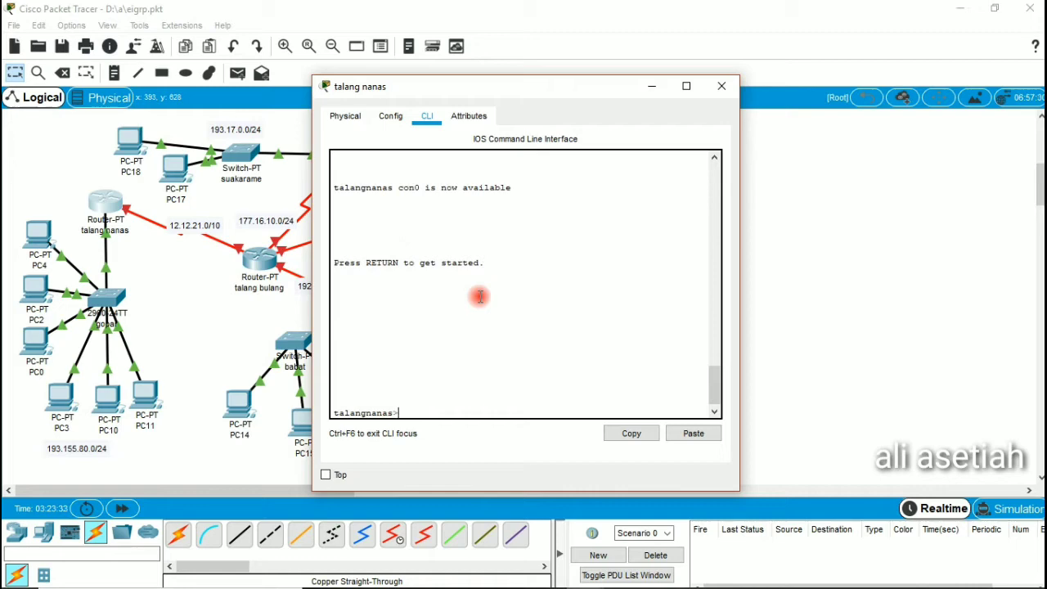
type("enable")
key("Return")
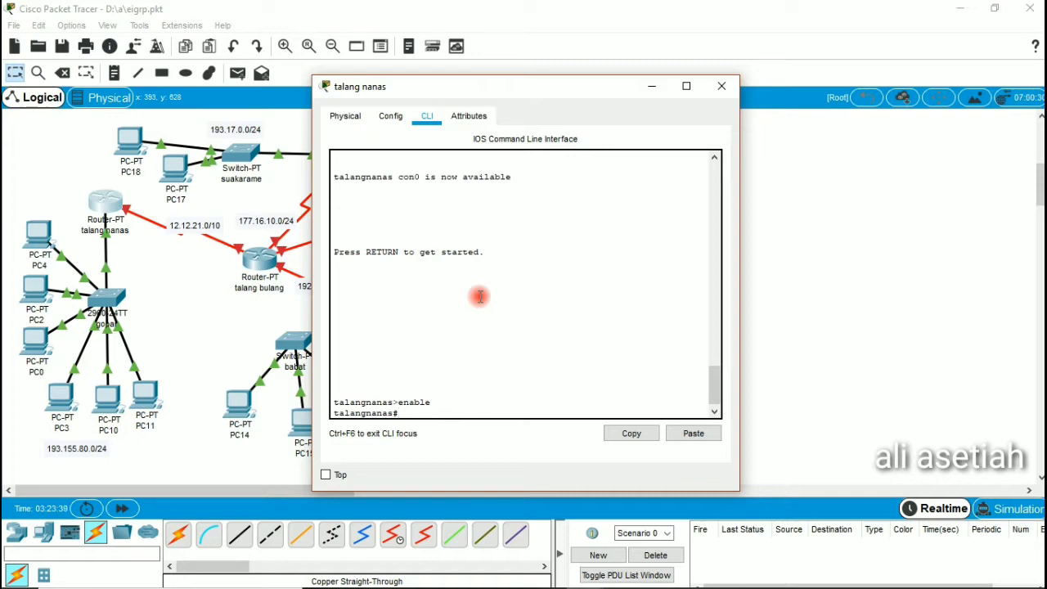
type("configure terminal")
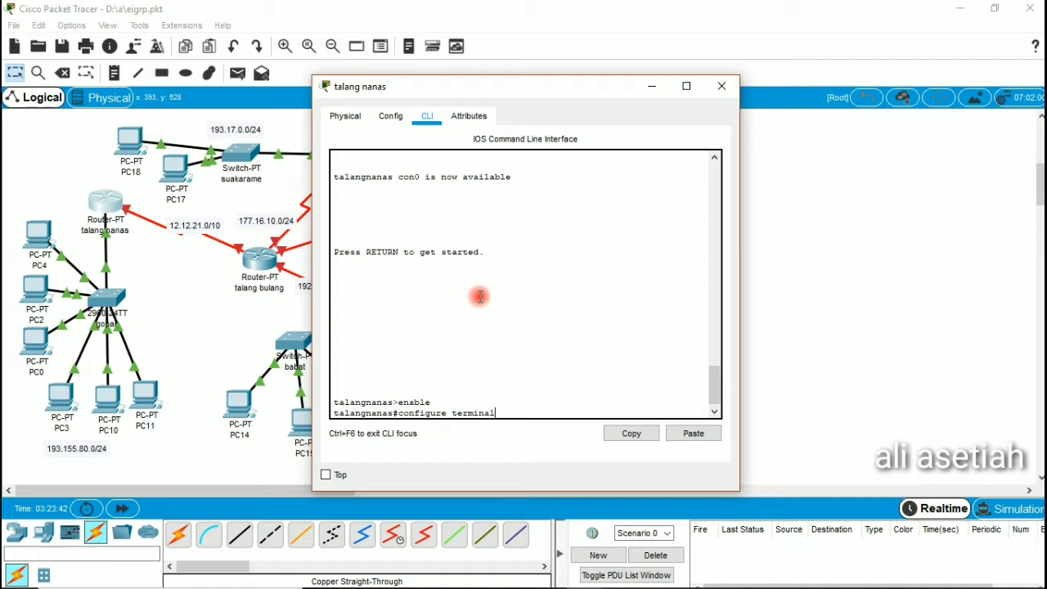
key("Return")
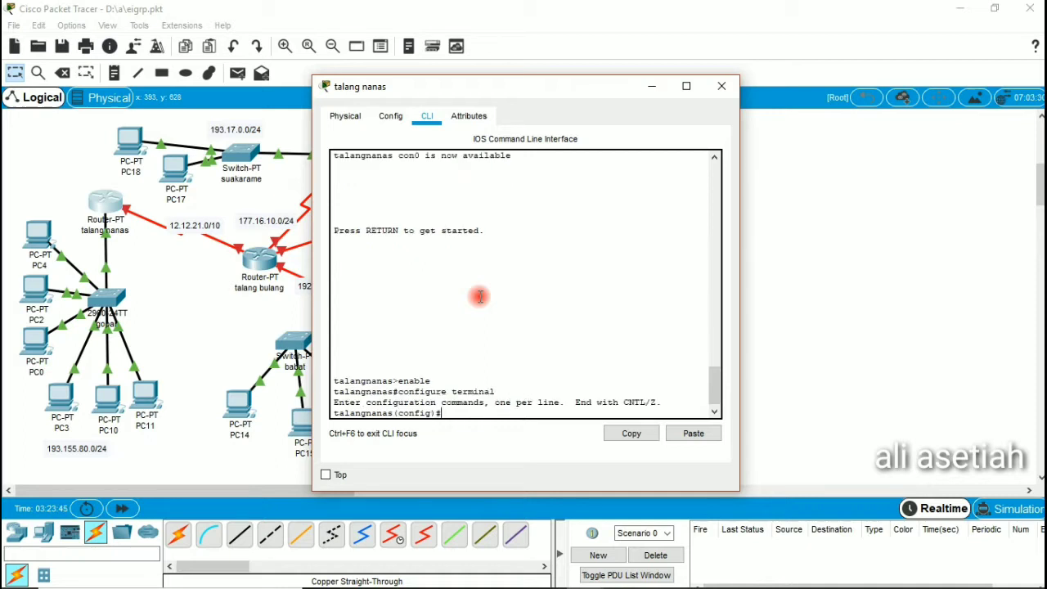
- Select interface se2/0 on talang nanas and set its clock rate to 9600
type("interface se")
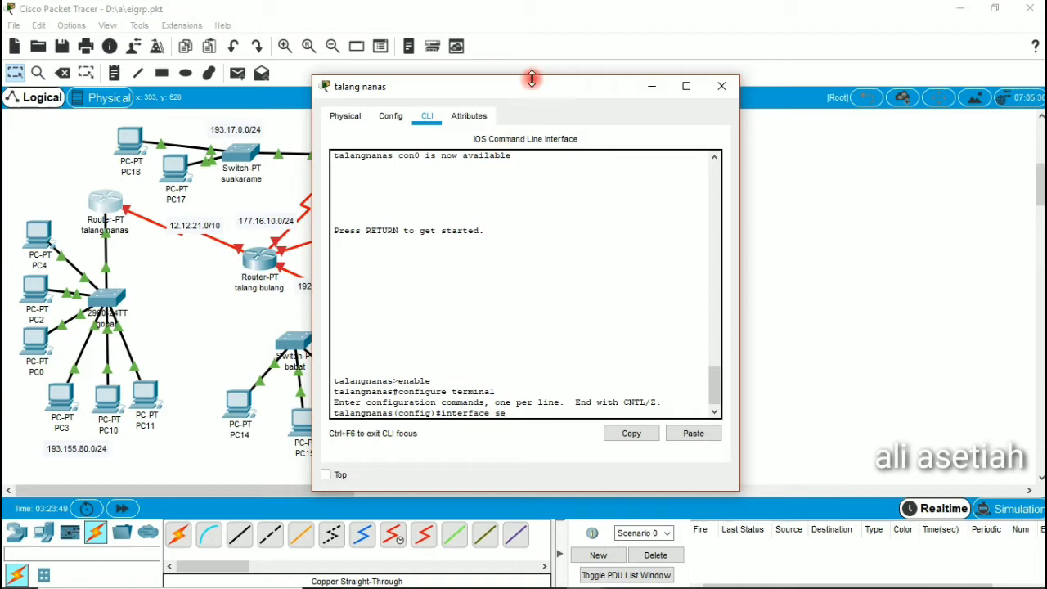
left_click_drag(532, 79, 809, 87)
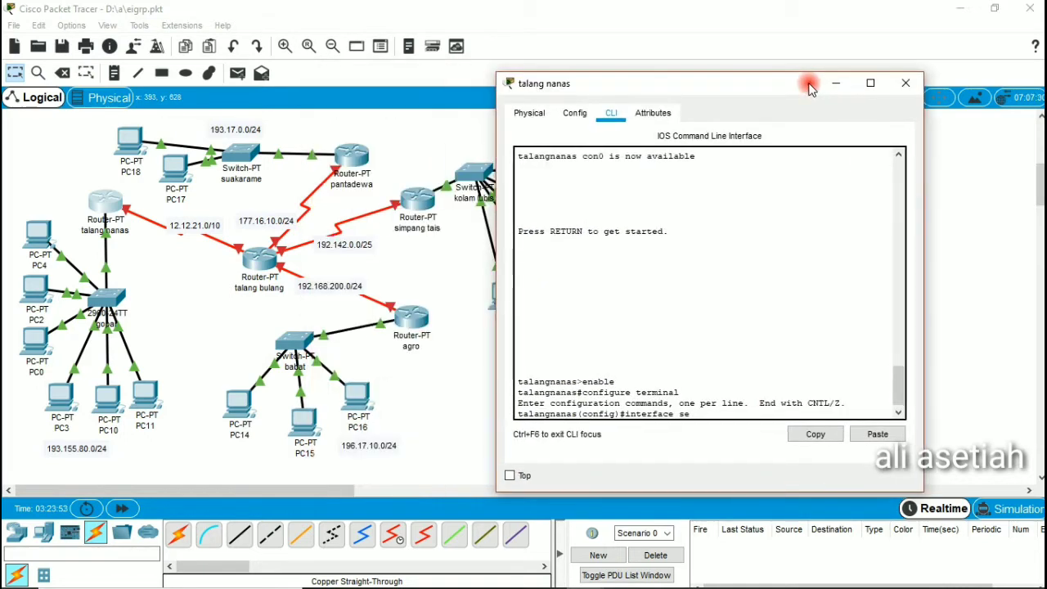
type("2/0")
key("Return")
type("cloc")
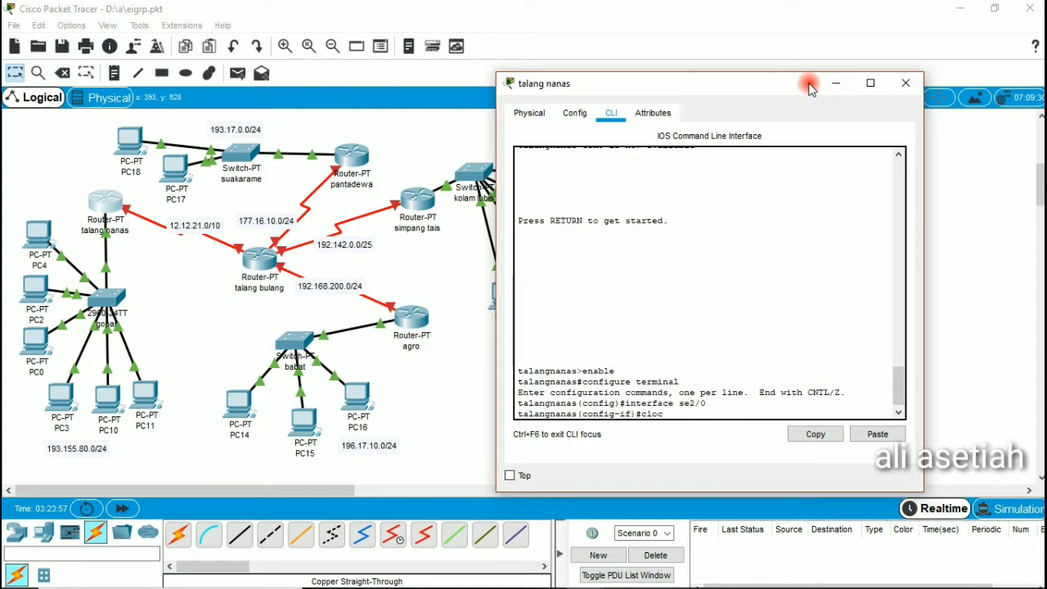
type("k rate 9600")
key("Return")
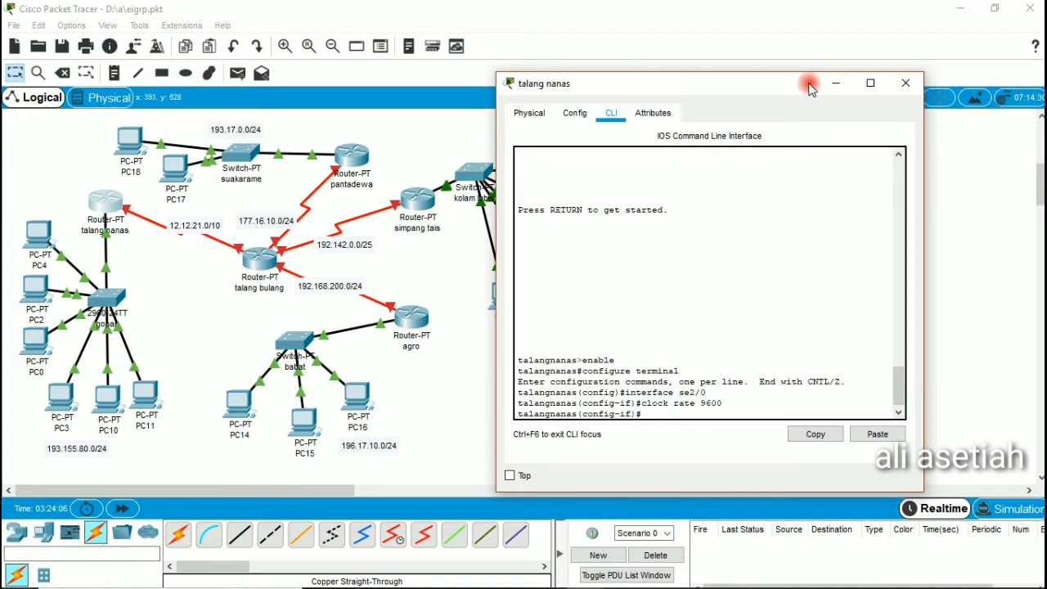
- Assign IP address 12.12.21.1 with mask 255.192.0.0 to talang nanas's se2/0 and enable the interface with no shutdown
type("ip address 12.12.21.1")
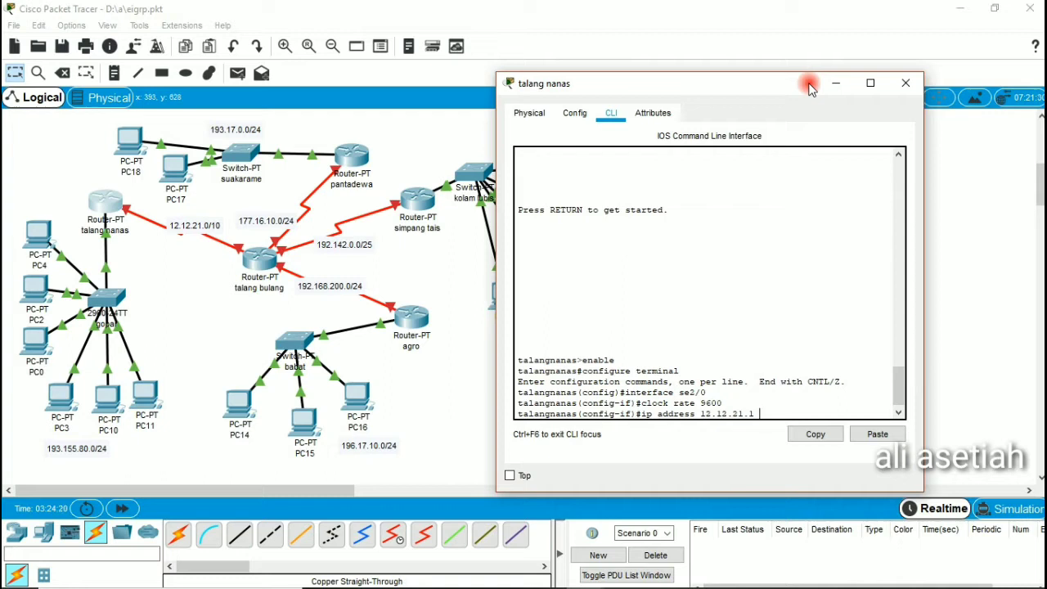
type("255.192.0.0")
key("Return")
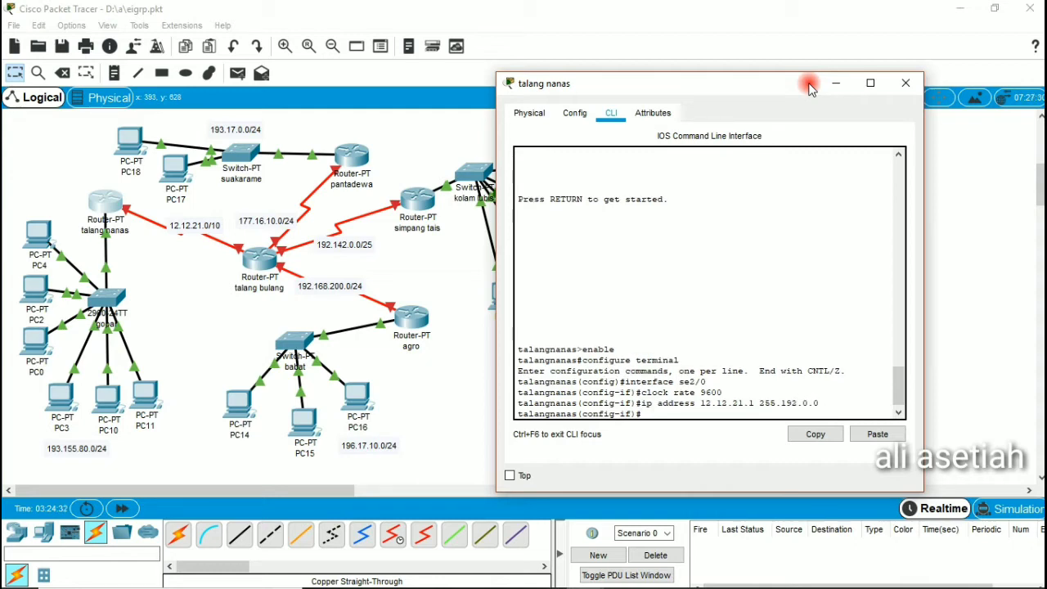
type("no shutdown")
key("Return")
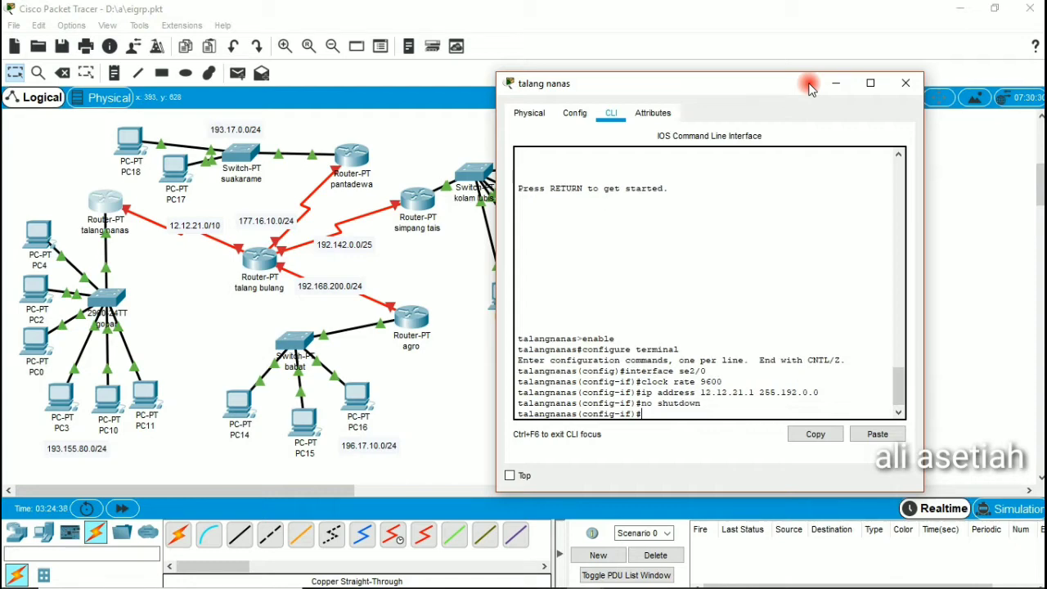
- End configuration mode on talang nanas, save the configuration with write, and close the router's window
type("end")
key("Return")
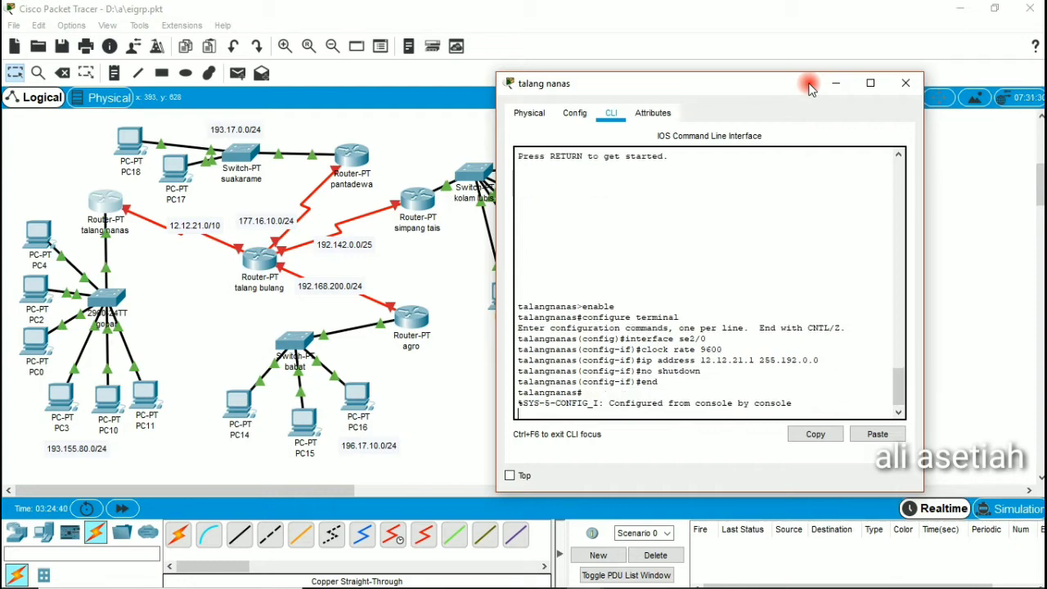
type("write")
key("Return")
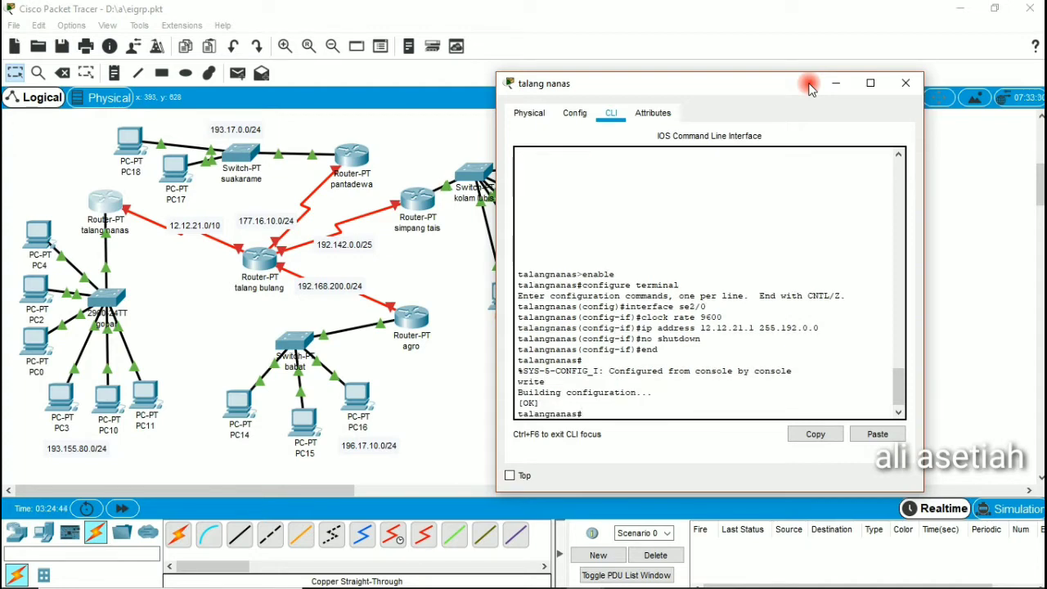
left_click(905, 83)
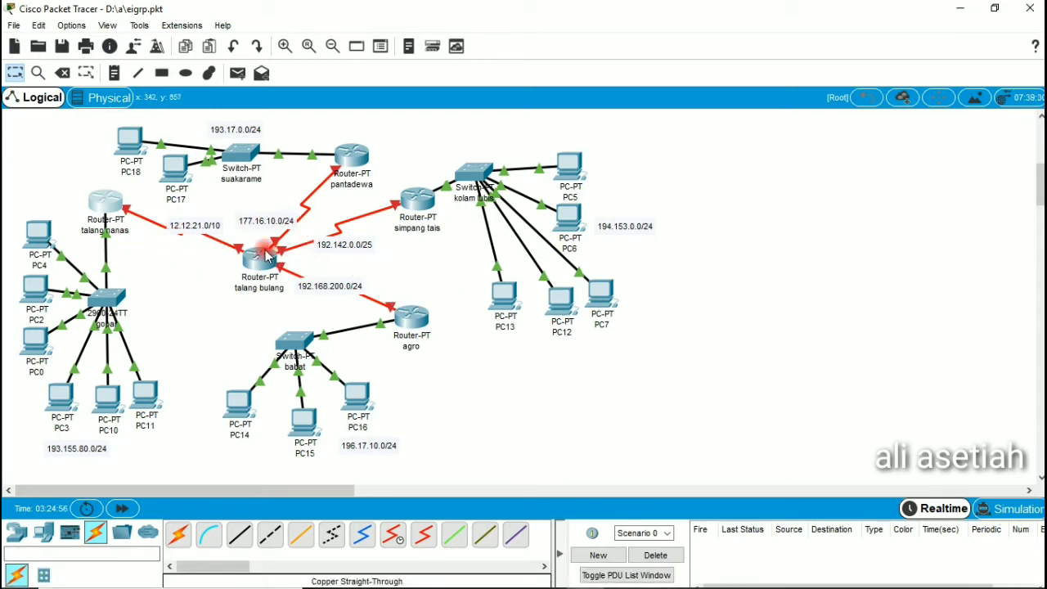
- Open the talang bulang router's command line and enter privileged mode followed by global configuration mode
mouse_move(263, 256)
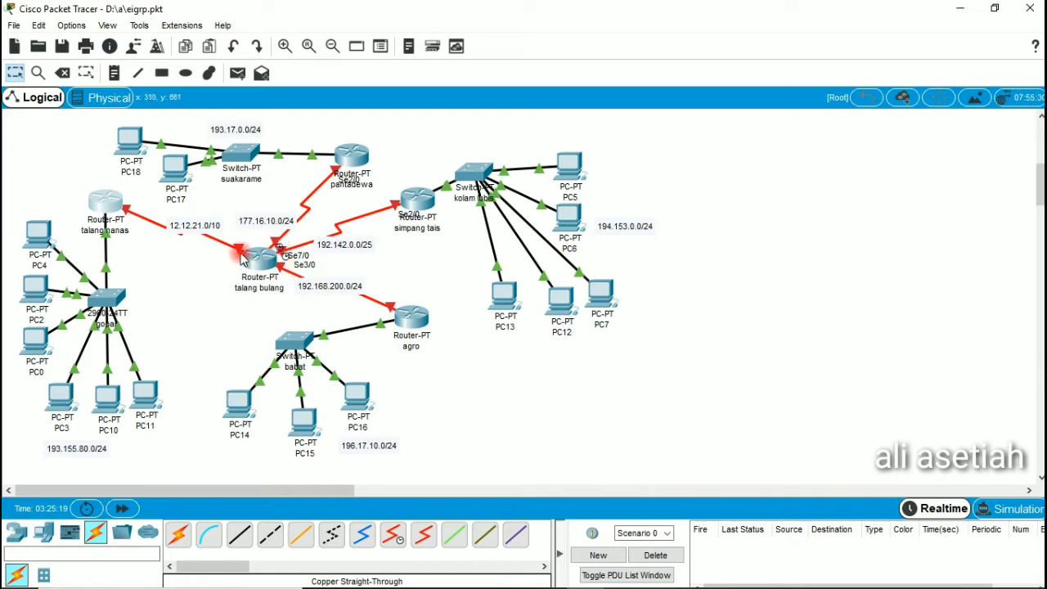
left_click(244, 259)
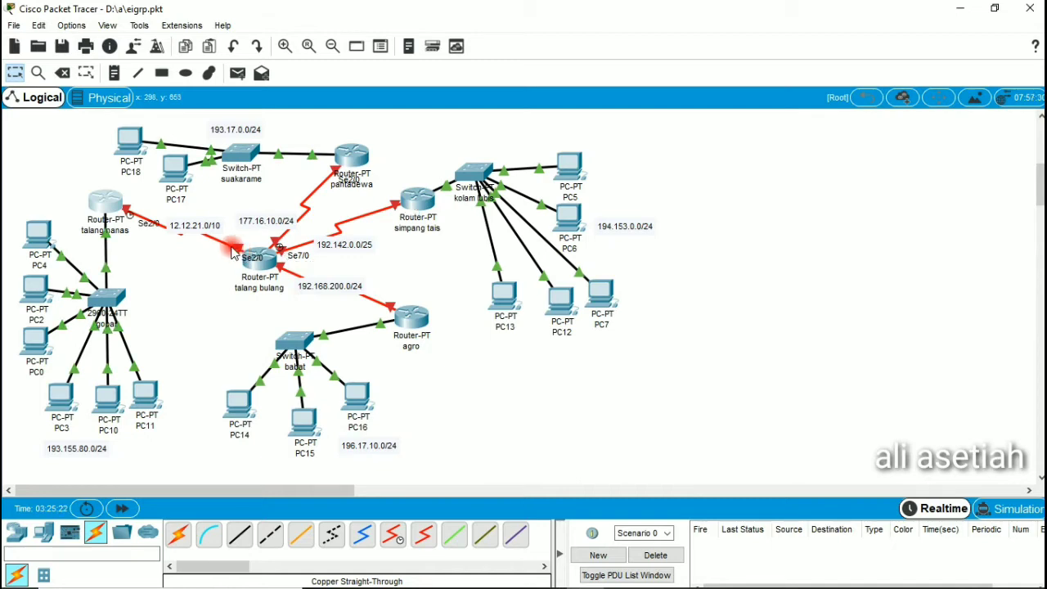
left_click(285, 256)
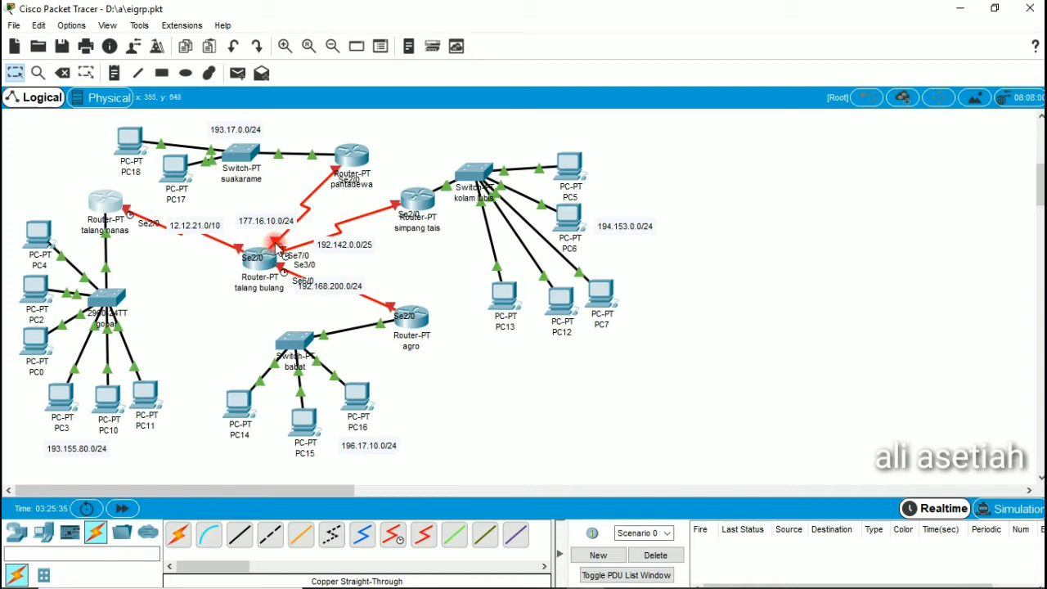
left_click(259, 257)
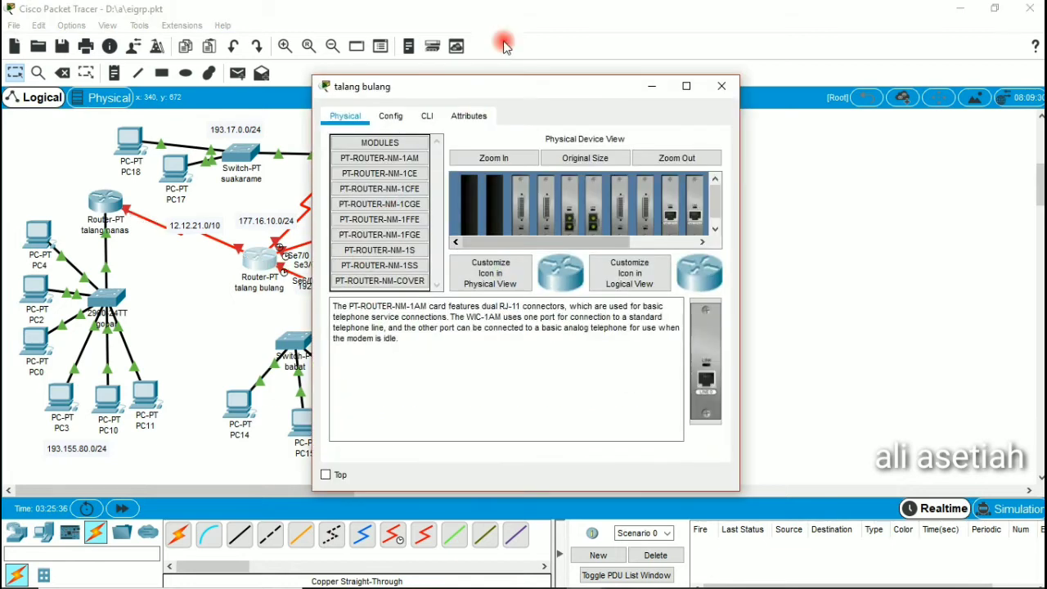
left_click_drag(481, 93, 638, 87)
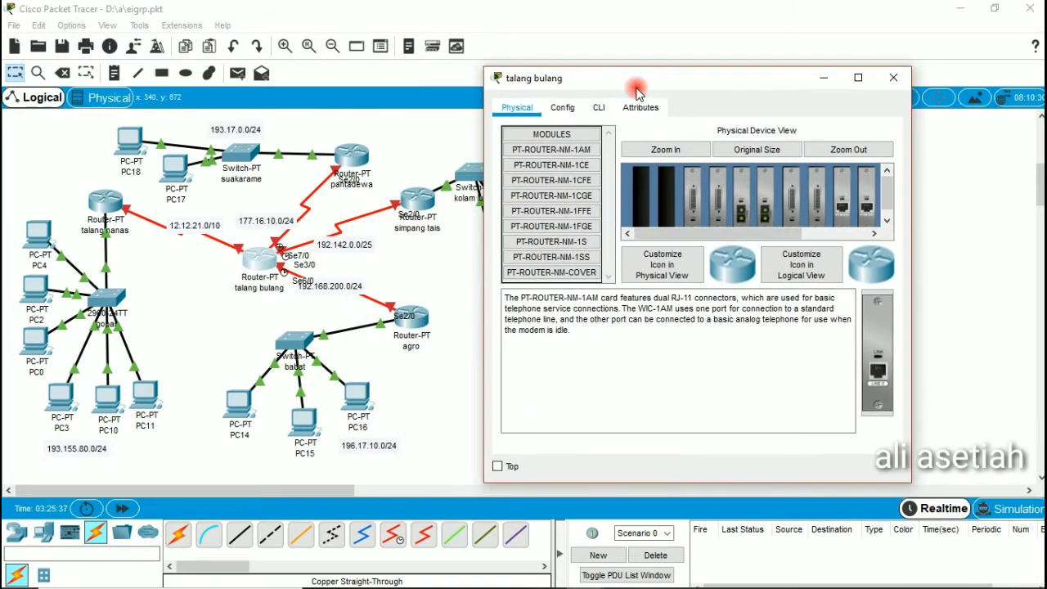
left_click(604, 108)
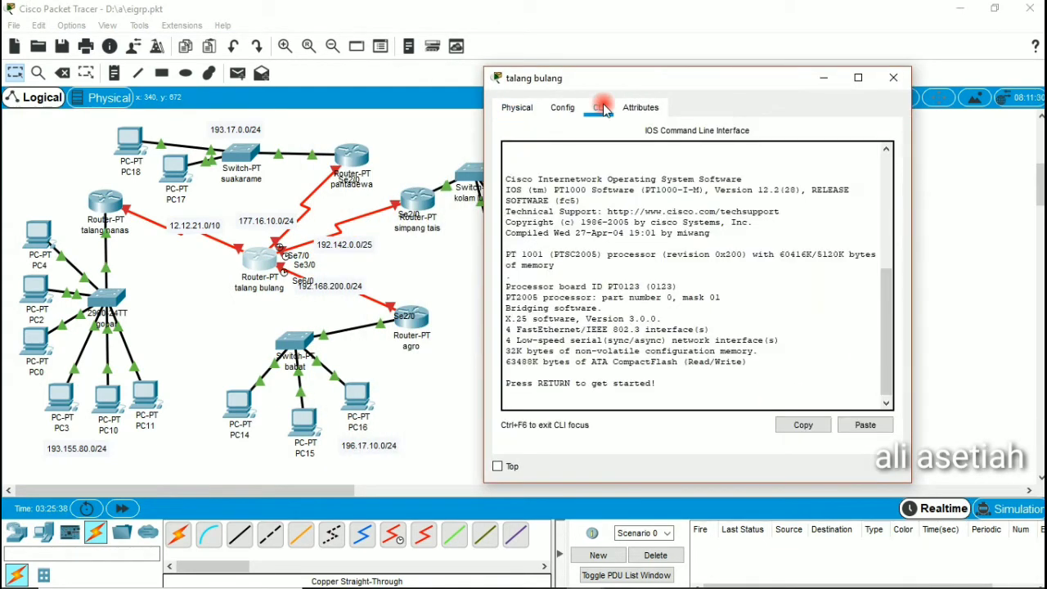
key("Return")
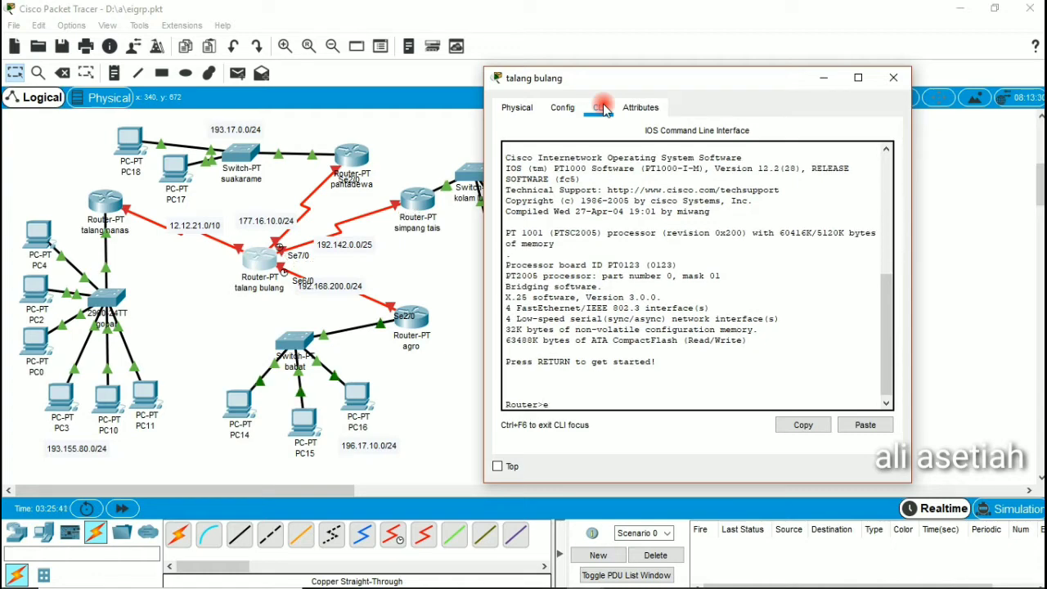
type("enable")
key("Return")
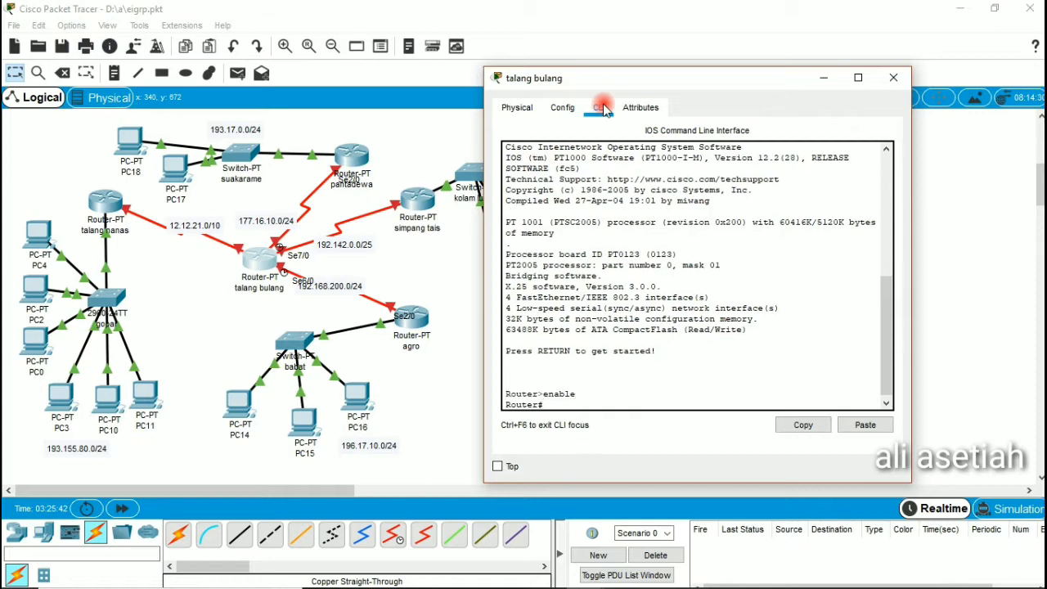
type("configure terminal")
key("Return")
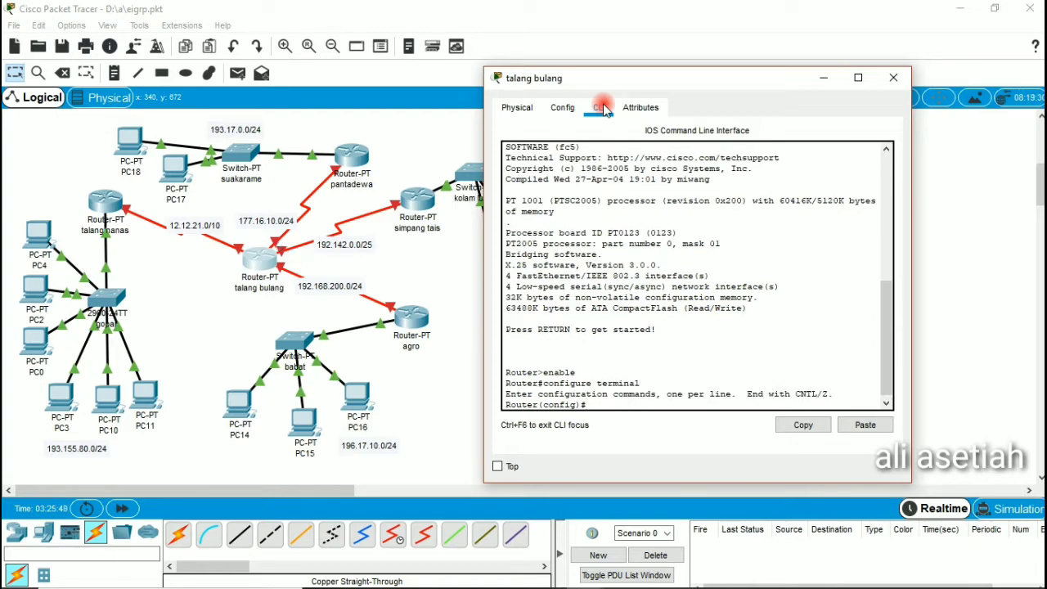
- Set the talang bulang router's hostname to talangbulang
type("host")
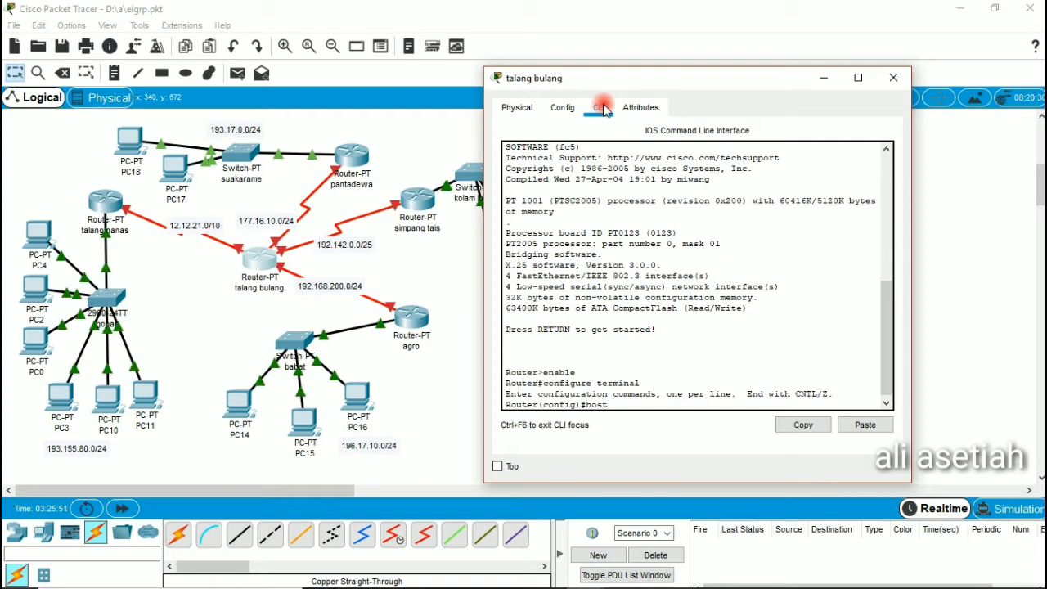
type("name ta")
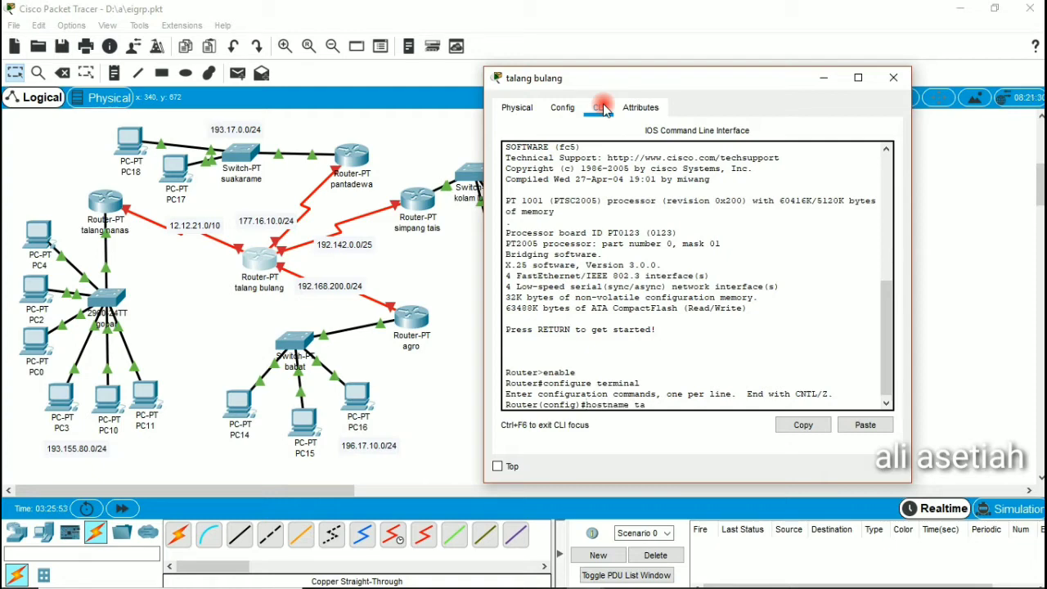
type("langbulang")
key("Return")
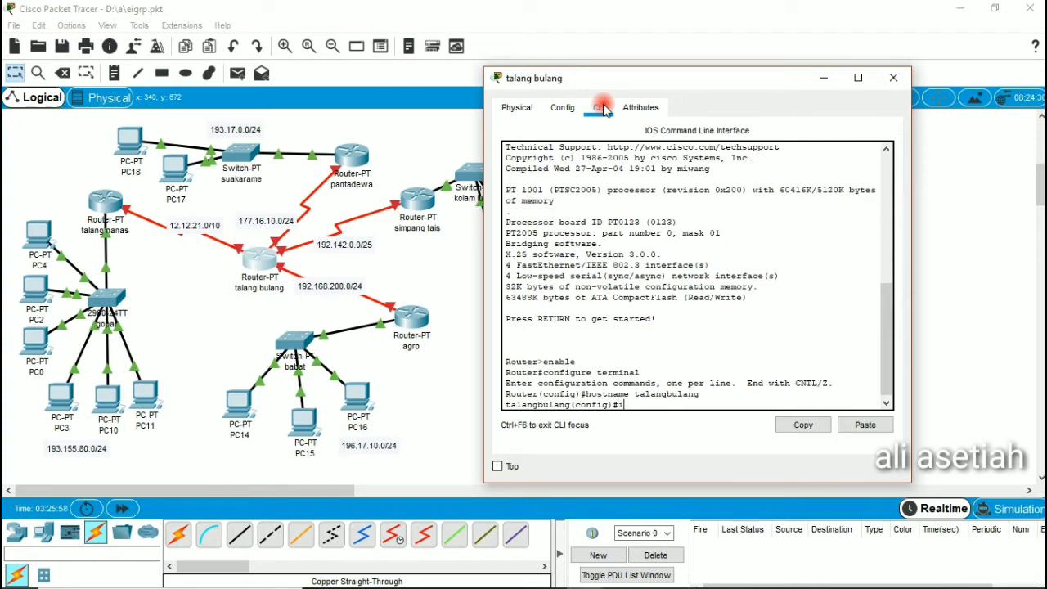
- Assign IP address 12.12.21.2 with mask 255.192.0.0 to interface se2/0 on talang bulang
type("interface se2/0")
key("Return")
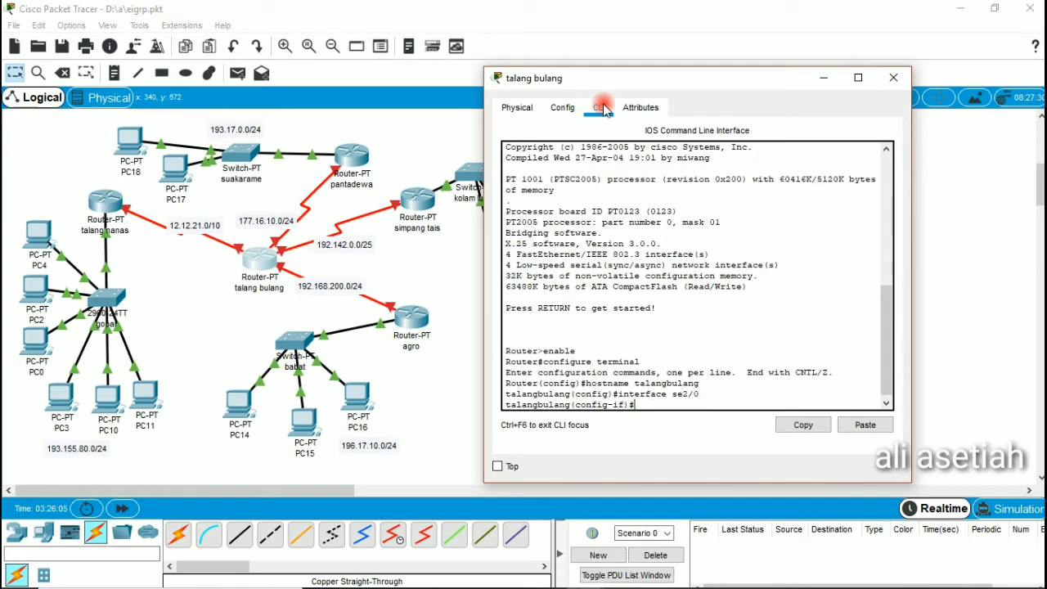
type("ip")
type("addrf")
key("BackSpace")
type("ess12")
key("BackSpace")
key("BackSpace")
type("12.12.21")
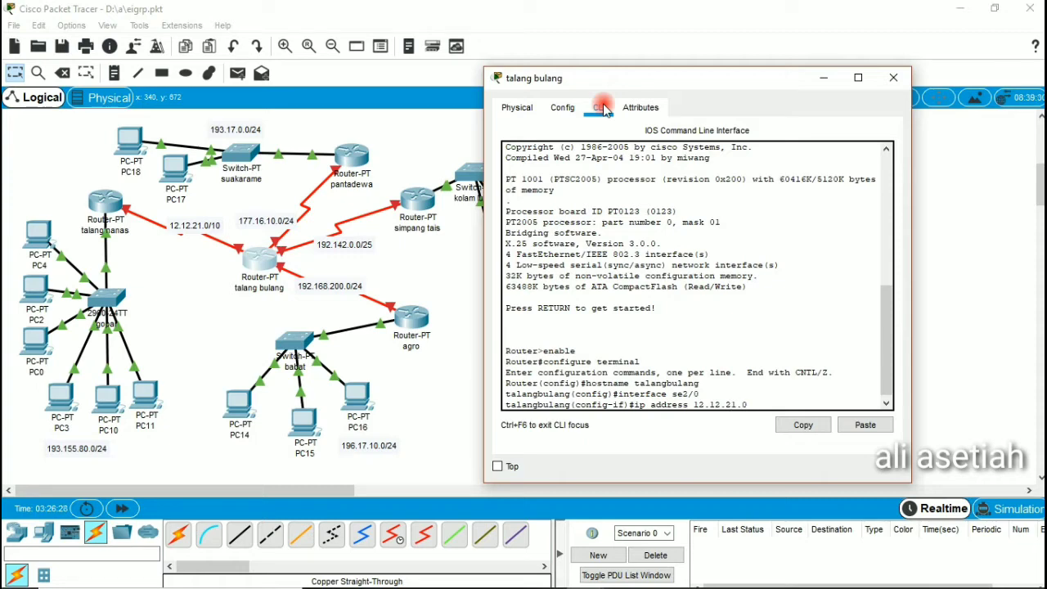
type(".")
type("2")
type(" 255.1")
type("52")
type(".0.0")
key("Return")
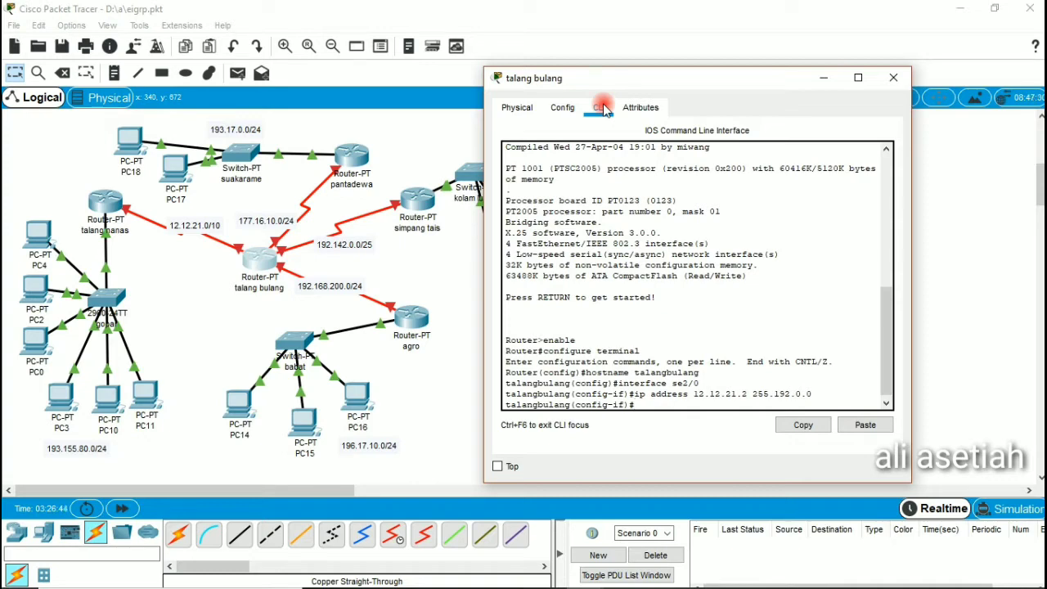
- Enable interface se2/0 on talang bulang with no shutdown
type("no shutdown")
key("Return")
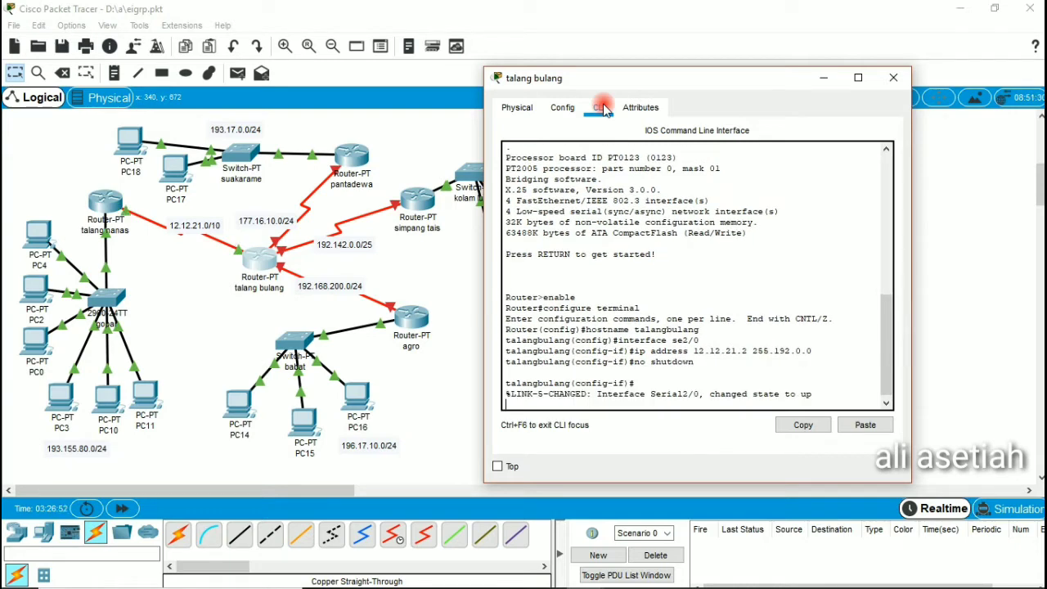
left_click(244, 256)
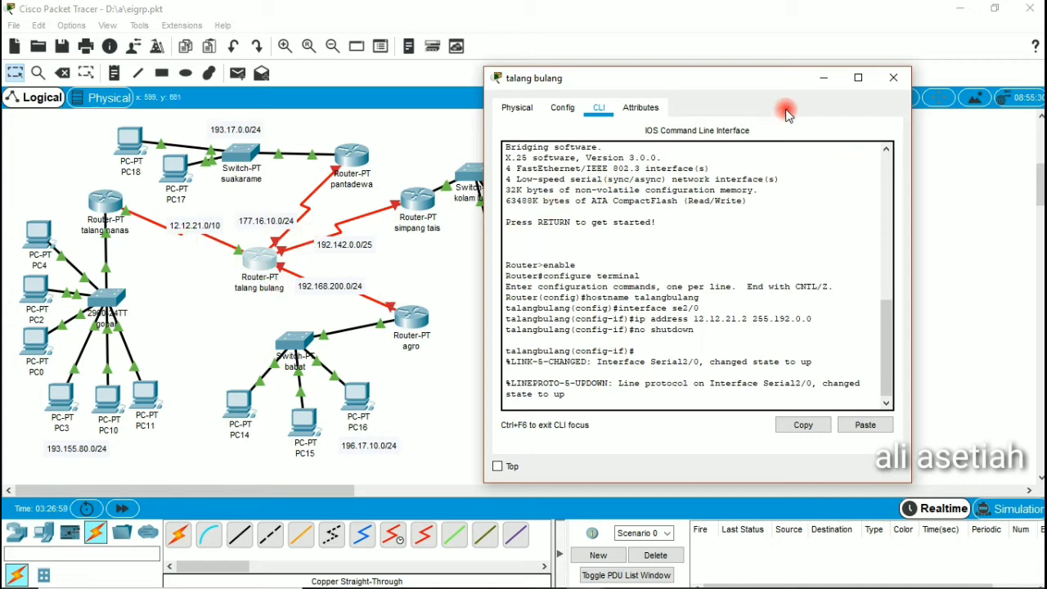
- Minimize the talang bulang window and send a simple PDU from talang nanas to talang bulang to test the link
left_click(820, 85)
left_click(239, 73)
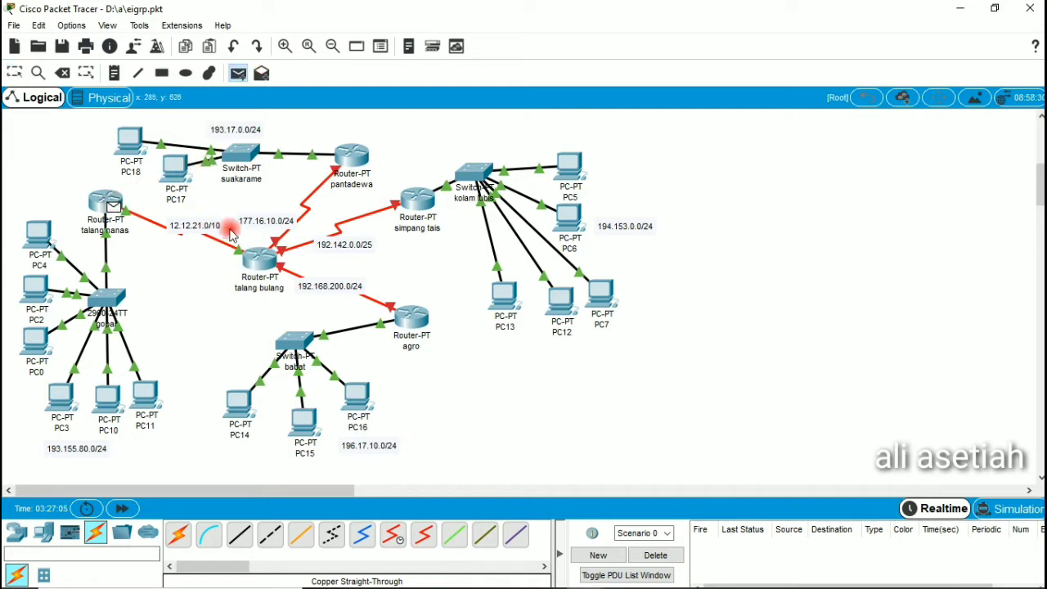
left_click(260, 258)
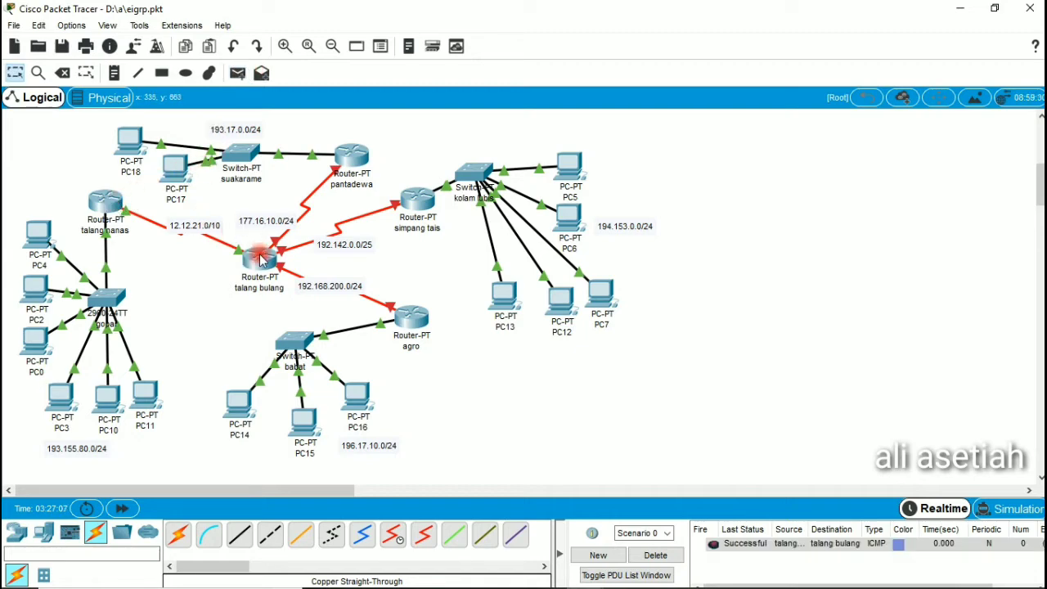
- Reattach the talang bulang end of the pantadewa serial link to port Serial7/0
mouse_move(615, 577)
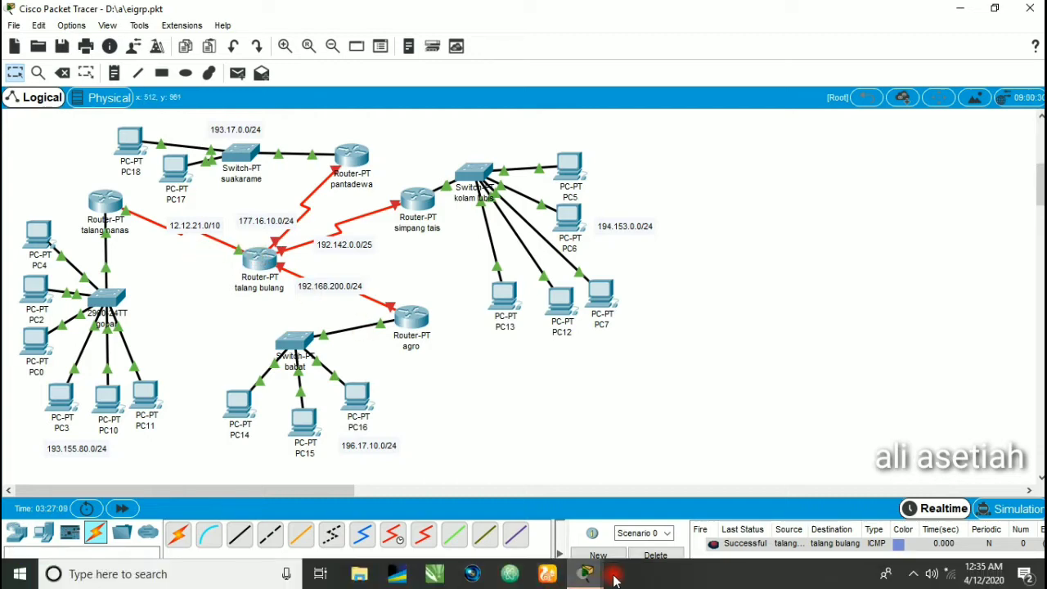
left_click(630, 524)
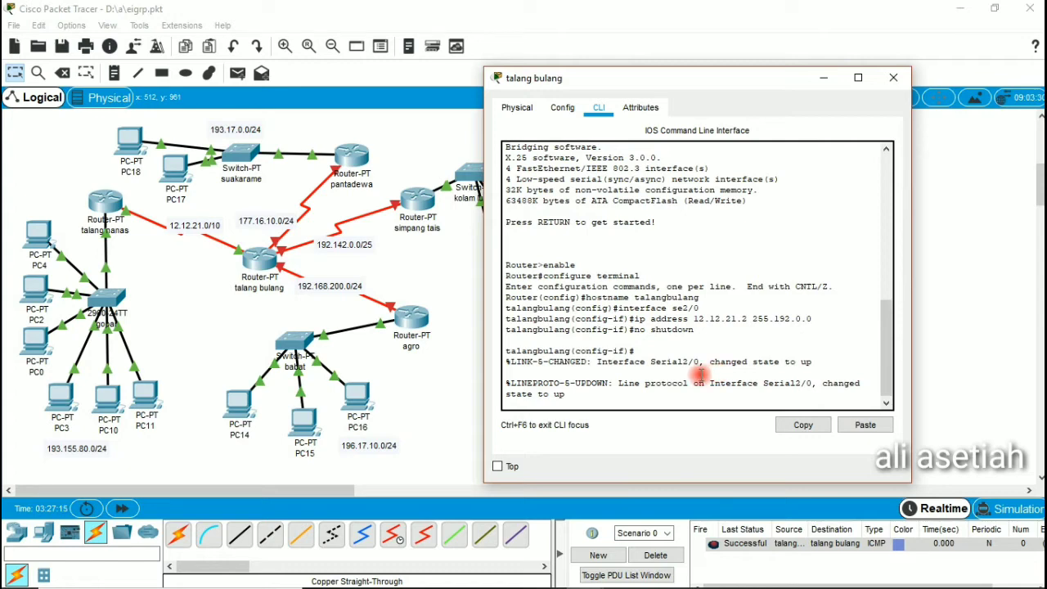
left_click(675, 354)
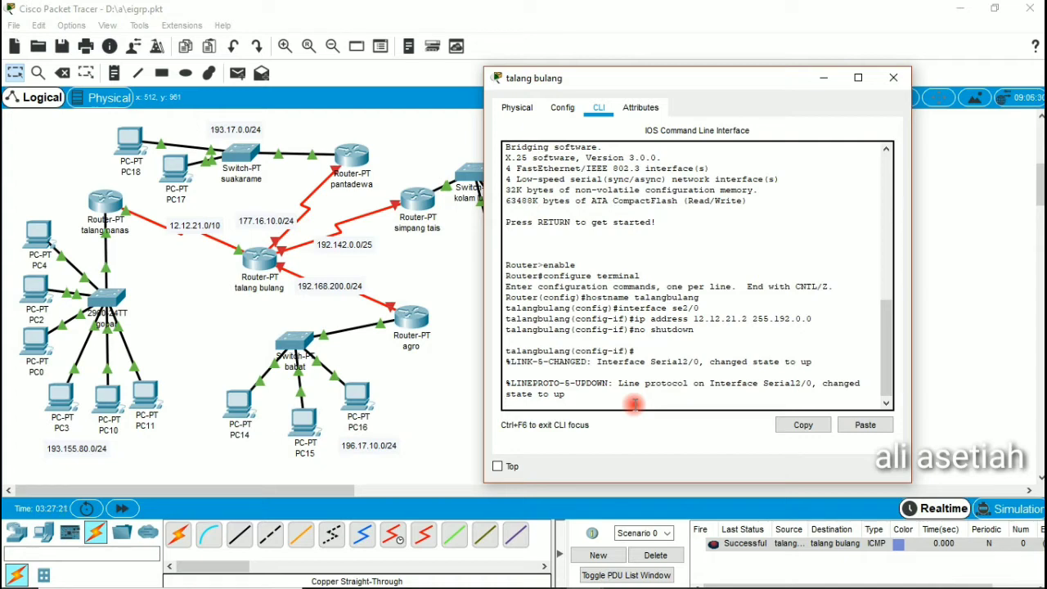
left_click(276, 249)
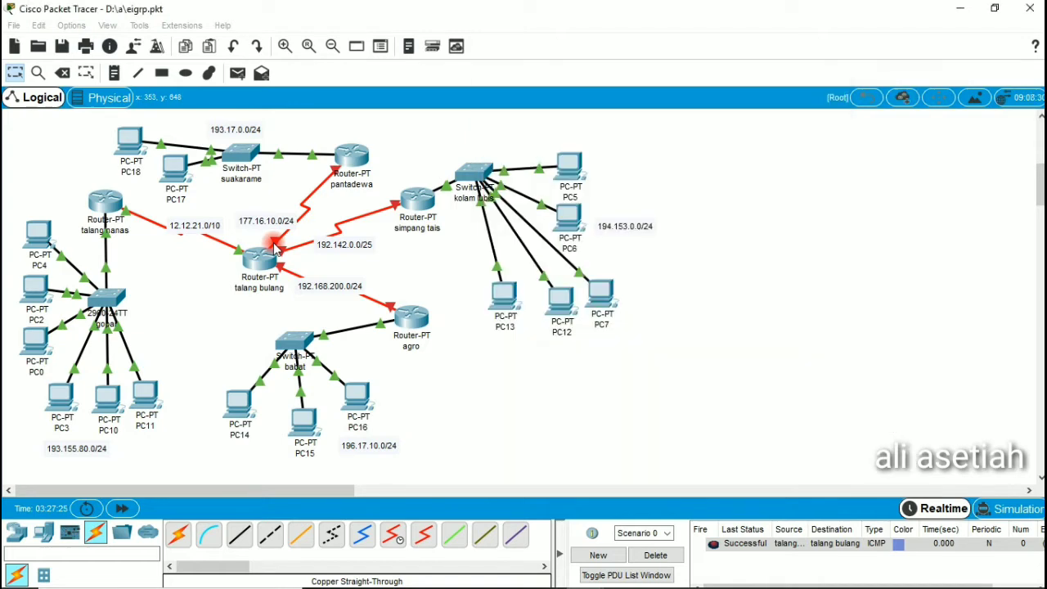
left_click(266, 262)
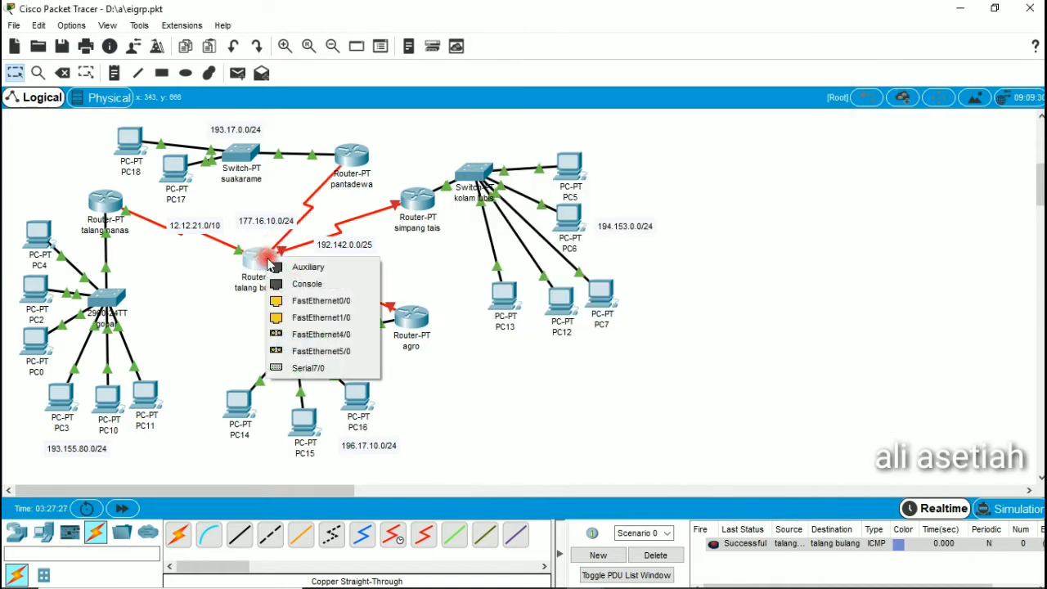
left_click(324, 368)
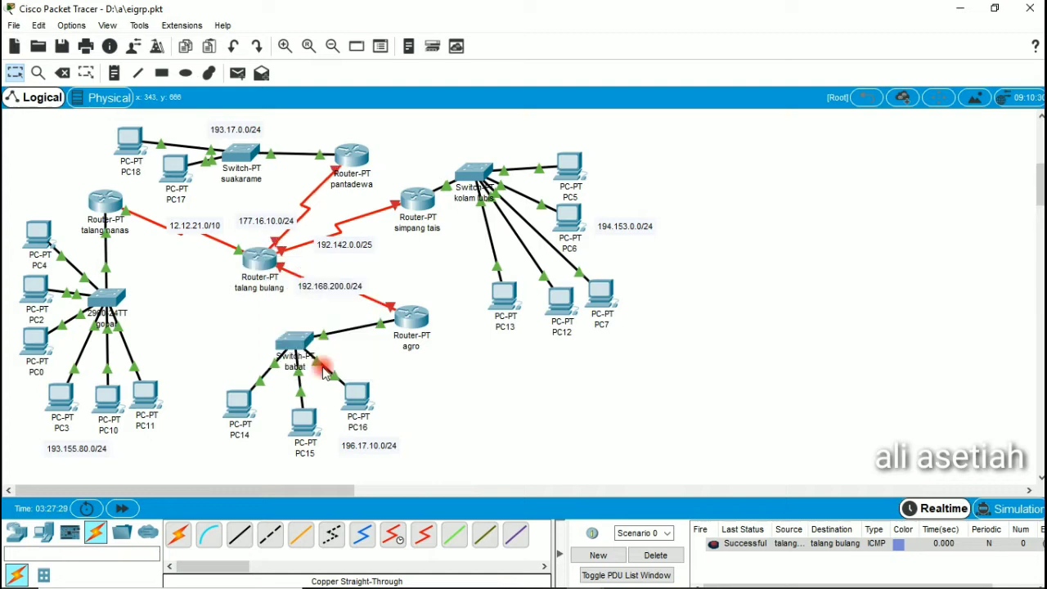
- Check which talang bulang port the pantadewa link uses and return to talang bulang's command line
left_click(260, 260)
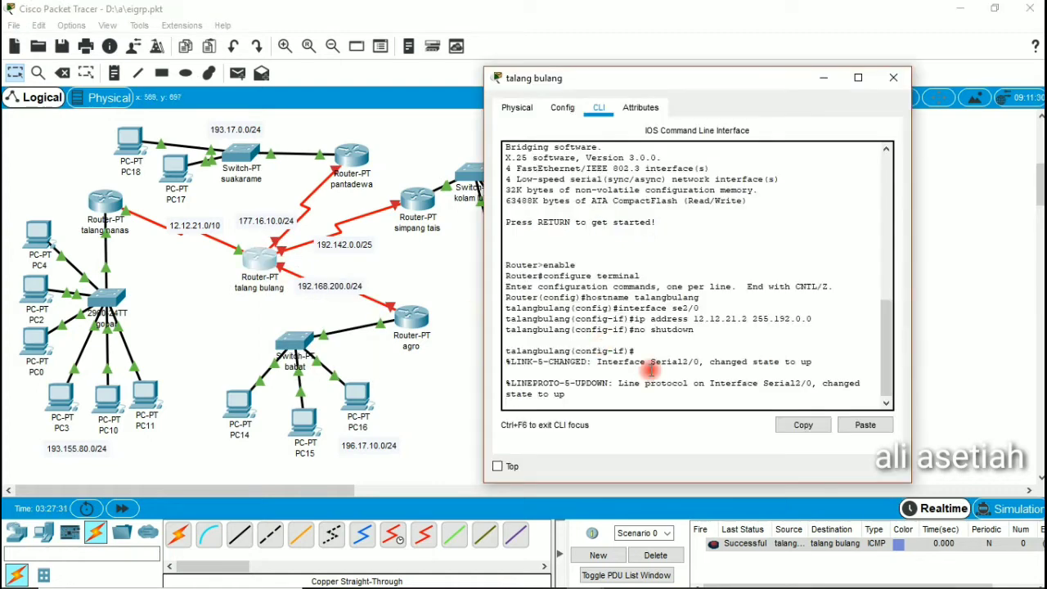
left_click(263, 244)
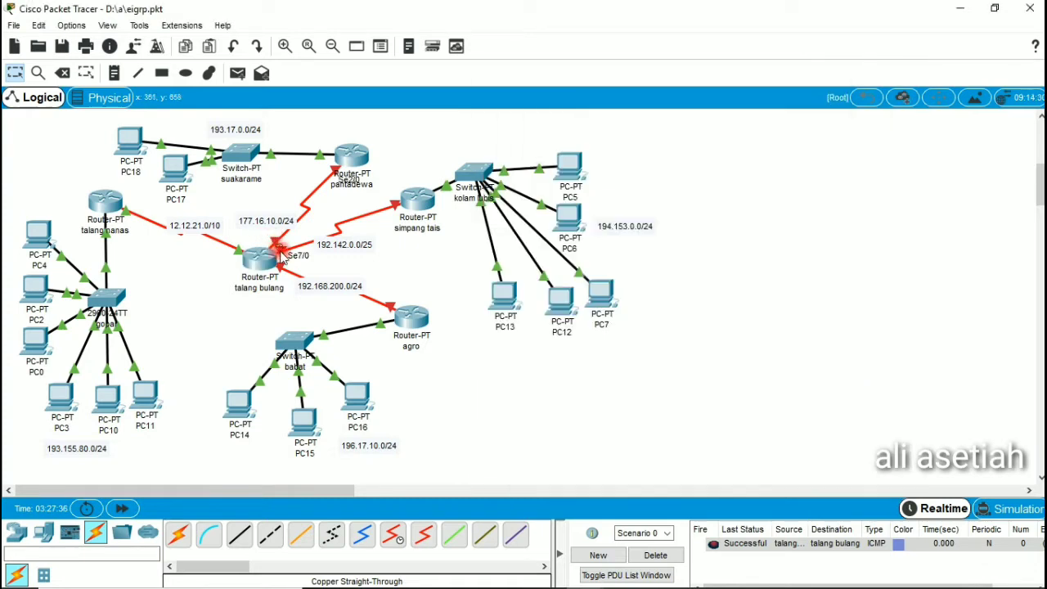
left_click(272, 257)
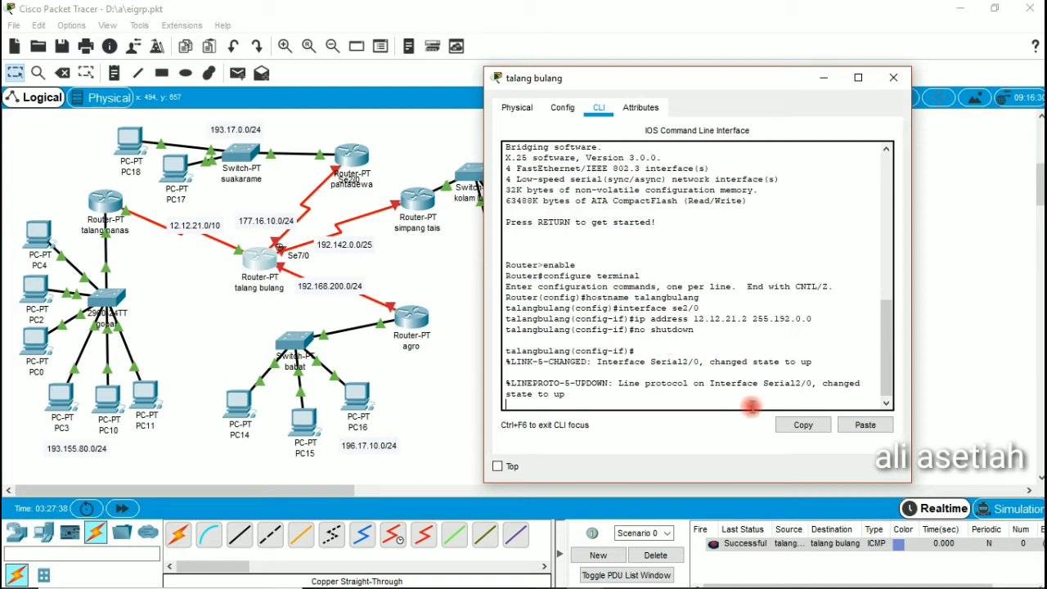
- Exit the se2/0 interface configuration on talang bulang to global configuration mode
key("Return")
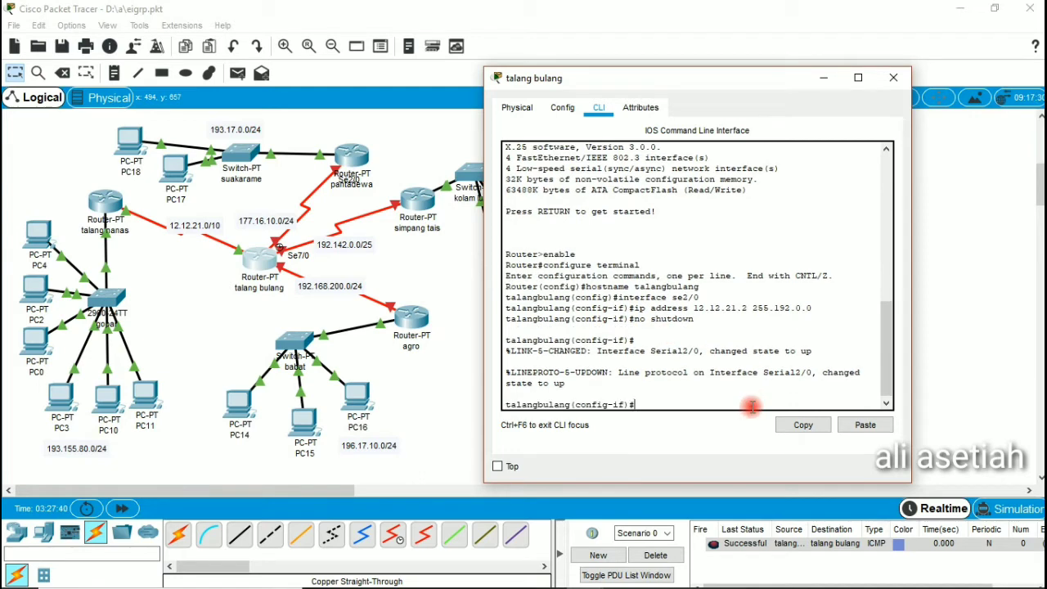
type("eixt")
key("BackSpace")
key("BackSpace")
key("BackSpace")
type("xit")
key("Return")
- Enter configuration of interface se7/0 on talang bulang and set its clock rate to 9600
type("interfa")
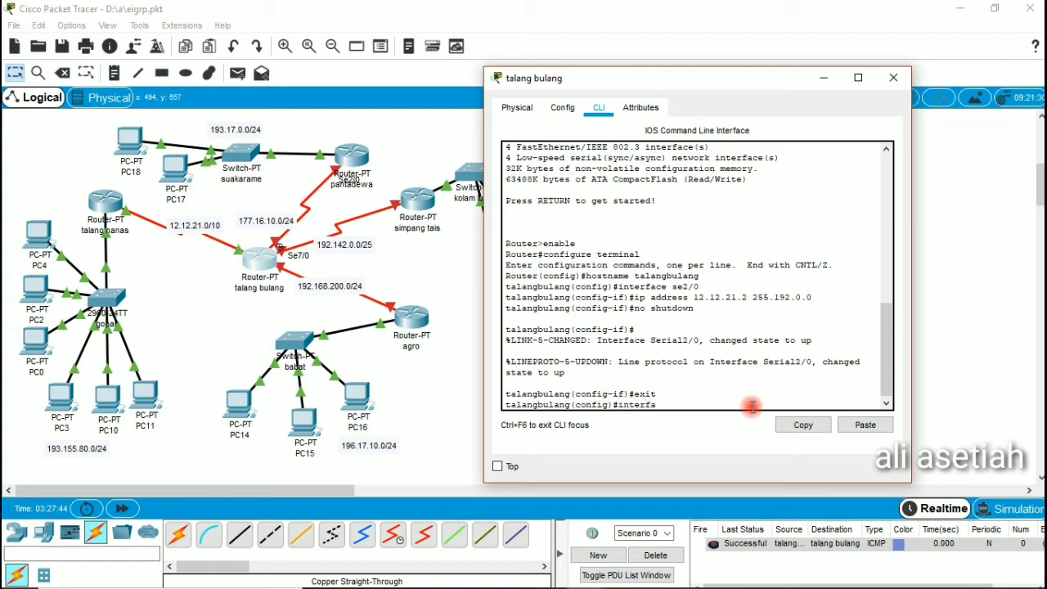
type("ce se7/0")
key("Return")
type("clo")
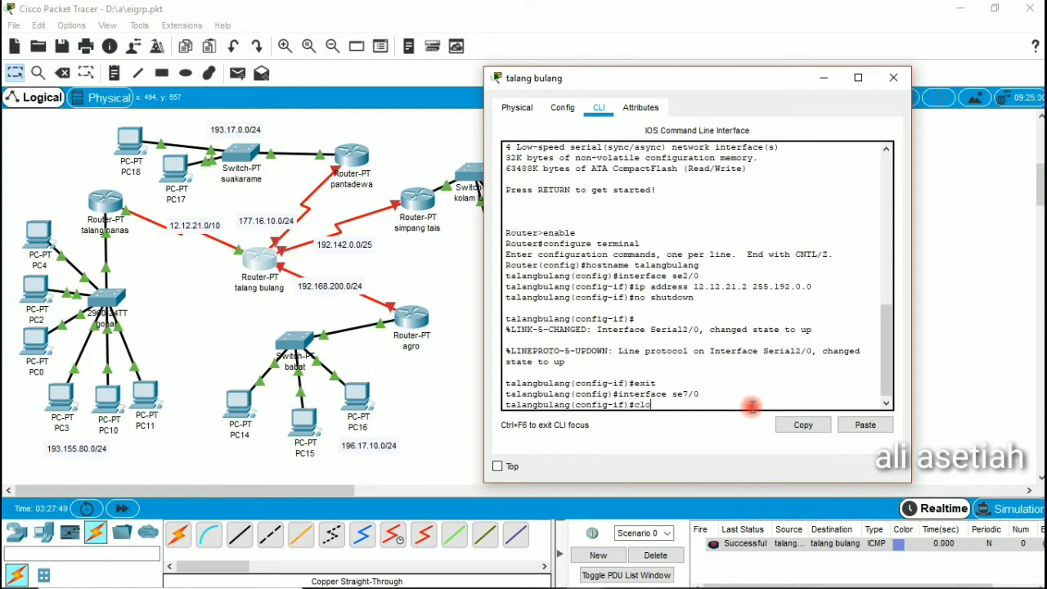
type("ck rate 9600")
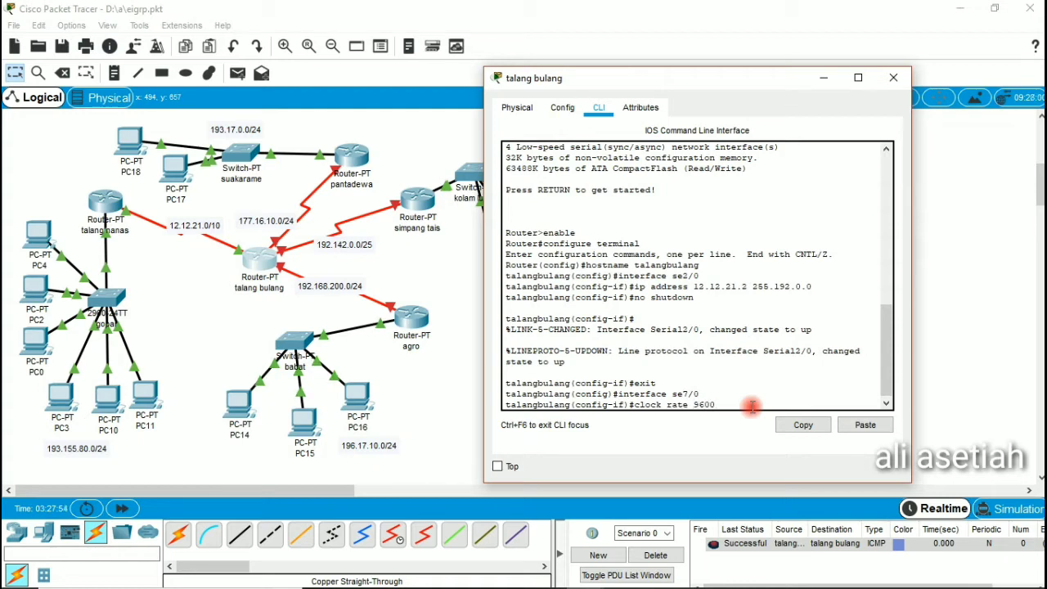
key("Return")
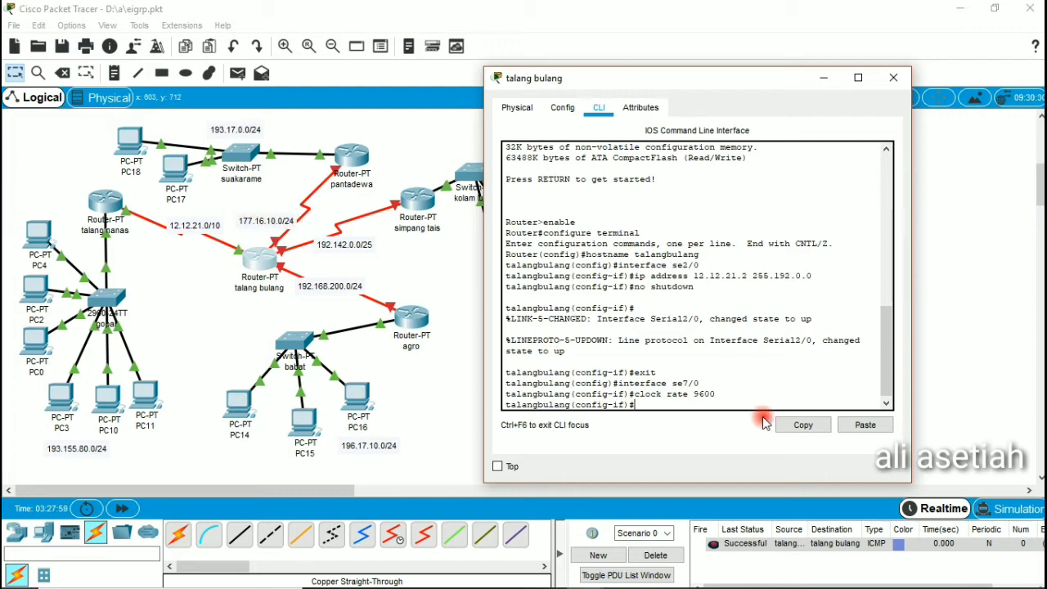
- Assign IP address 177.16.10.2 with mask 255.255.255.0 to interface se7/0 and enable it with no shutdown
type("ip address 177.16.10.")
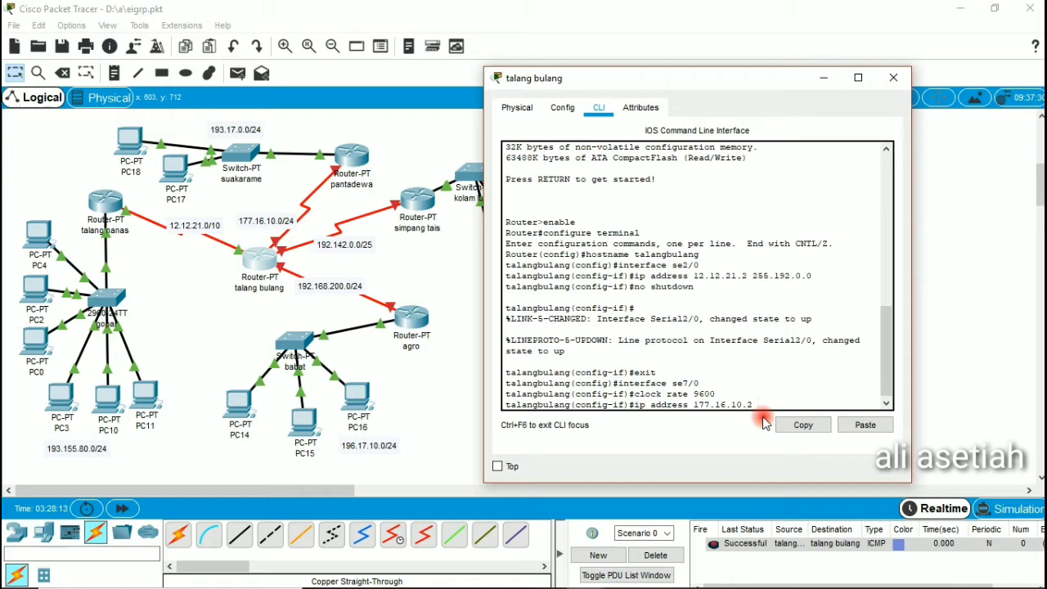
type("255.255.255.0")
key("Return")
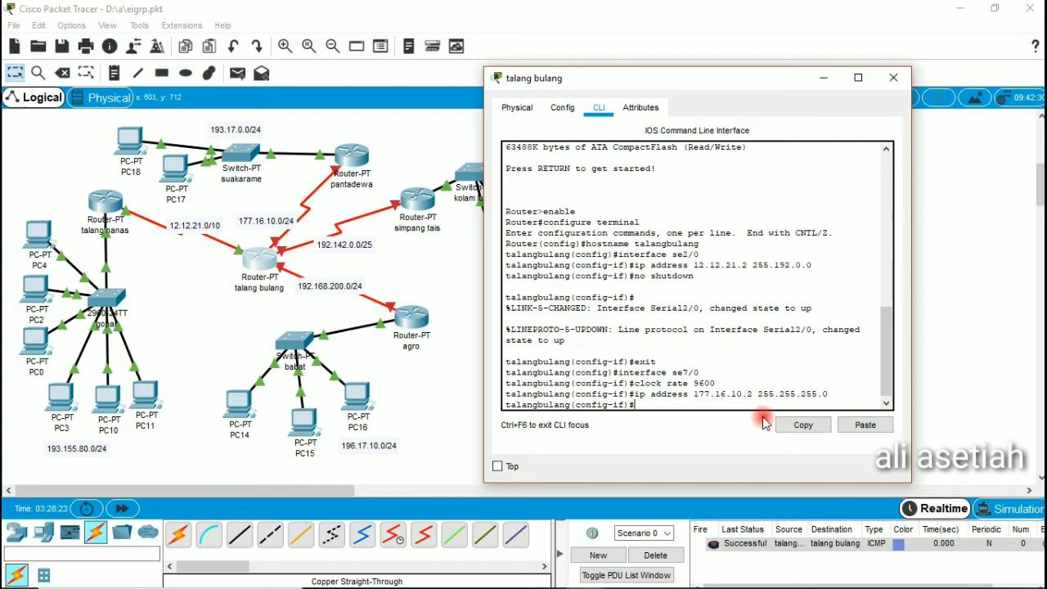
type("no shutdown")
key("Return")
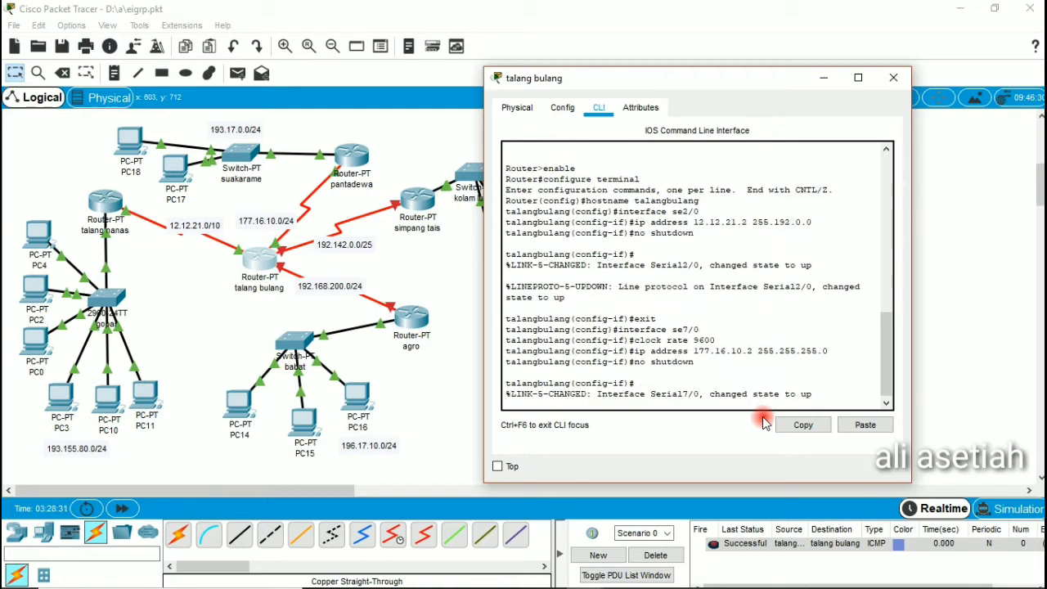
- Test the 177.16.10.0/24 link by sending a simple PDU from pantadewa to talang bulang twice
left_click(417, 290)
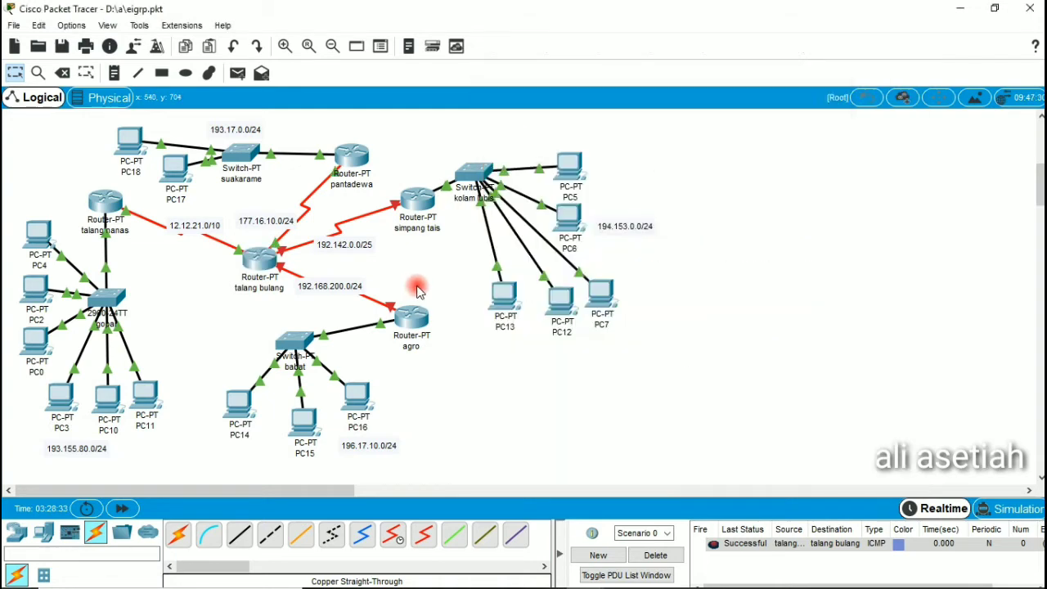
left_click(238, 73)
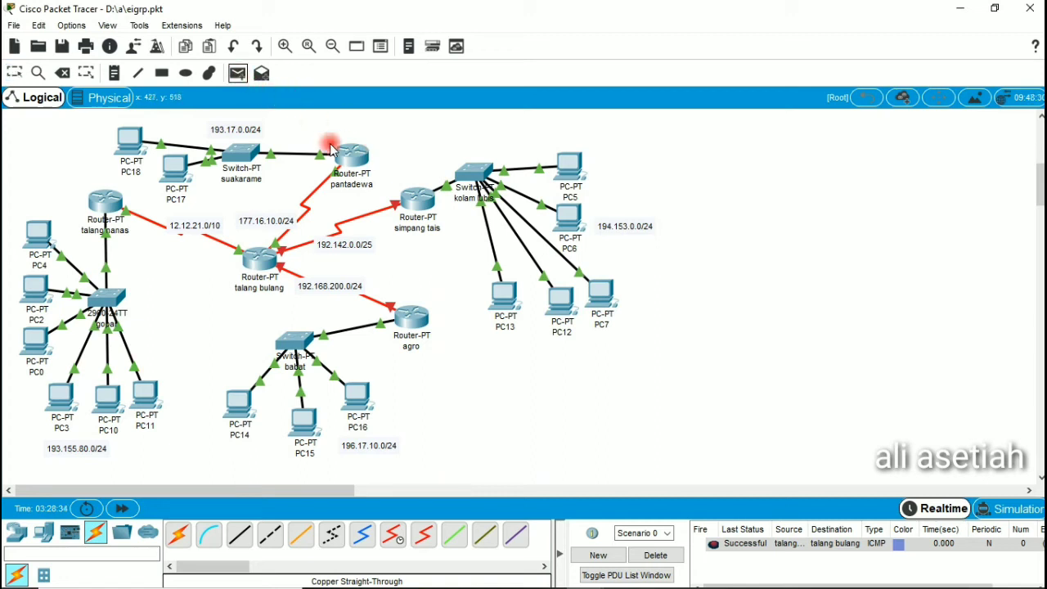
left_click(350, 154)
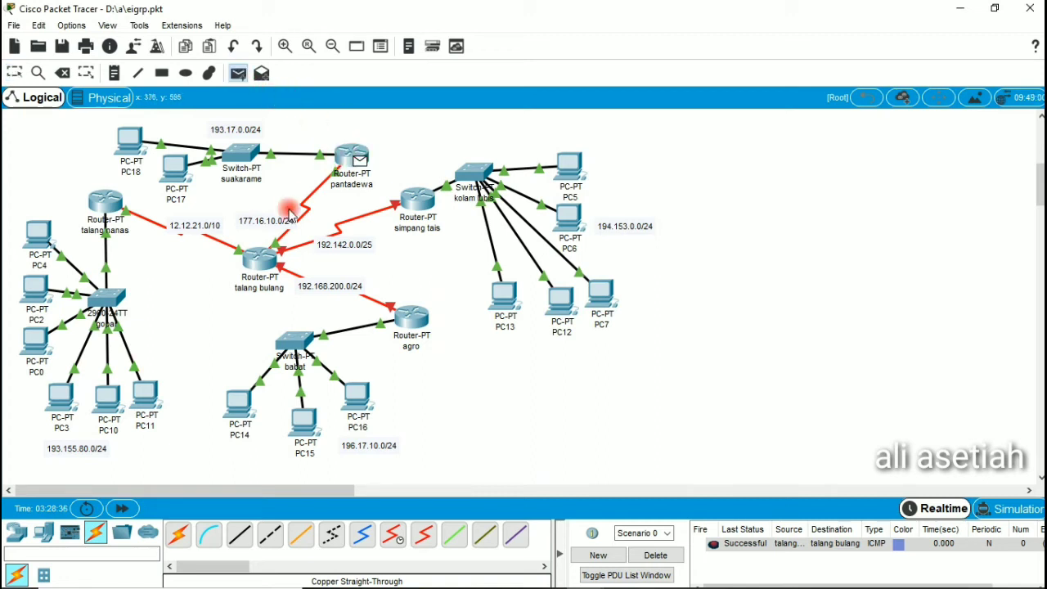
left_click(260, 258)
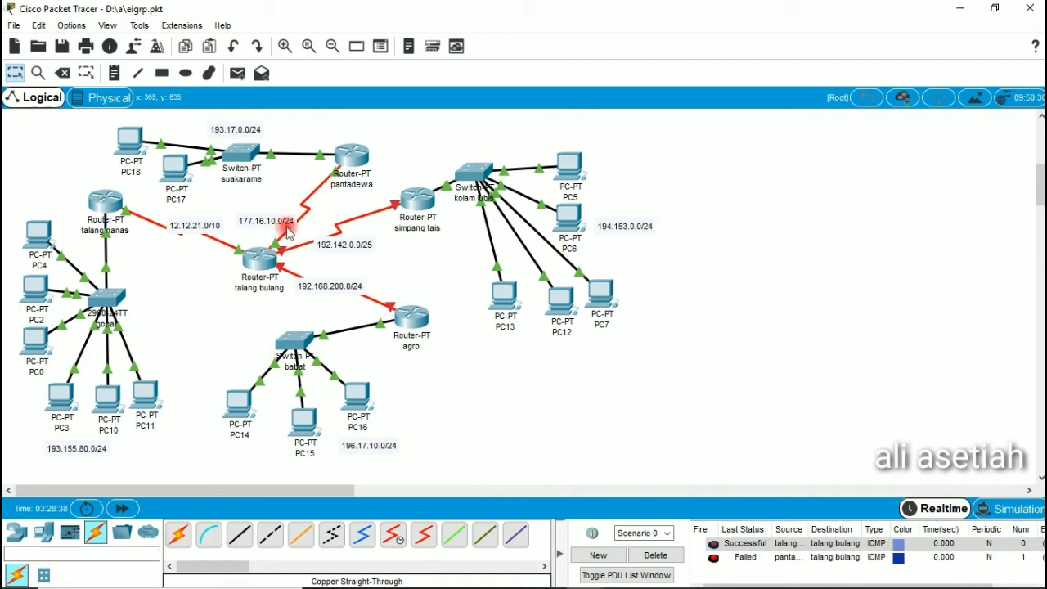
left_click(237, 73)
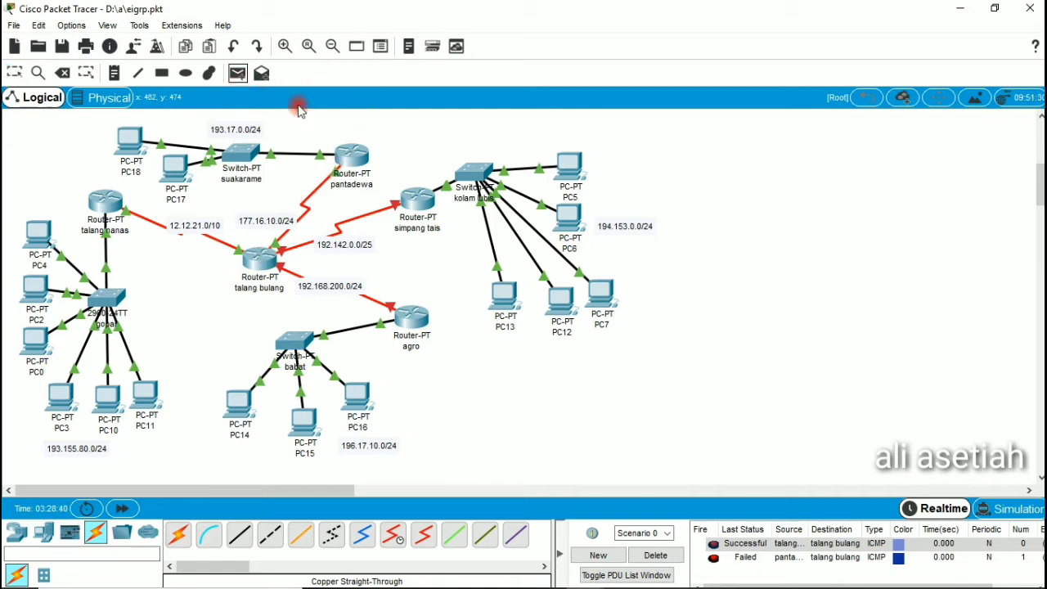
left_click(348, 161)
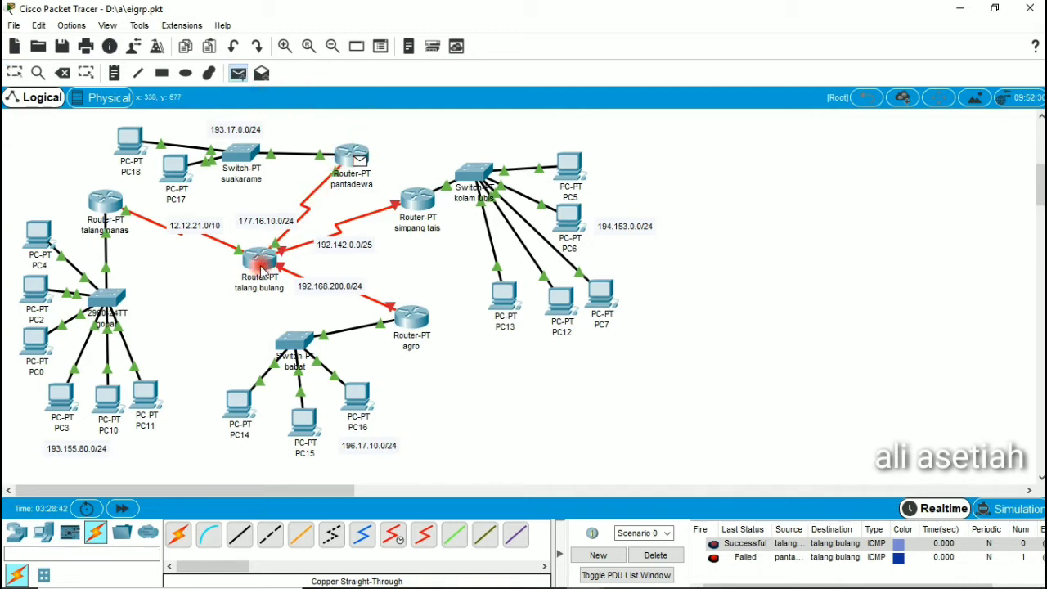
left_click(261, 268)
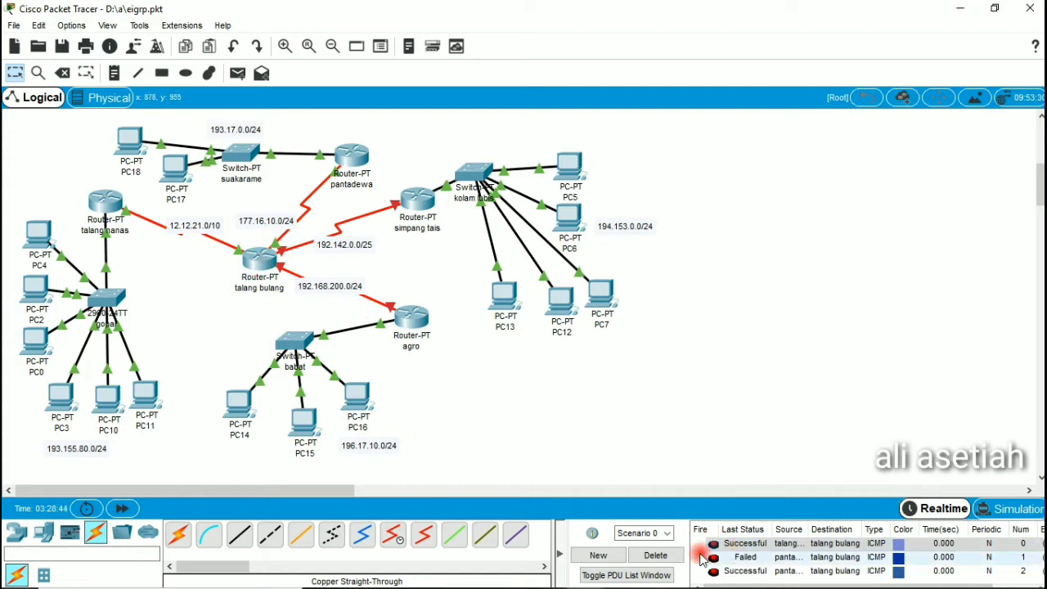
- Widen the Source column of the PDU list to show full names and delete the scenario's test PDUs
left_click(656, 556)
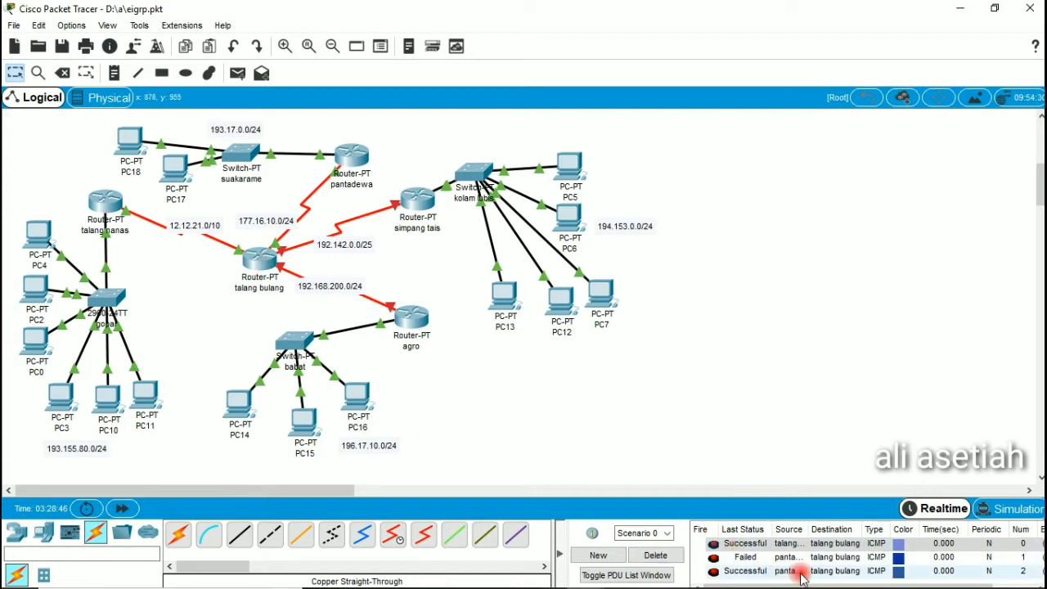
left_click(730, 543)
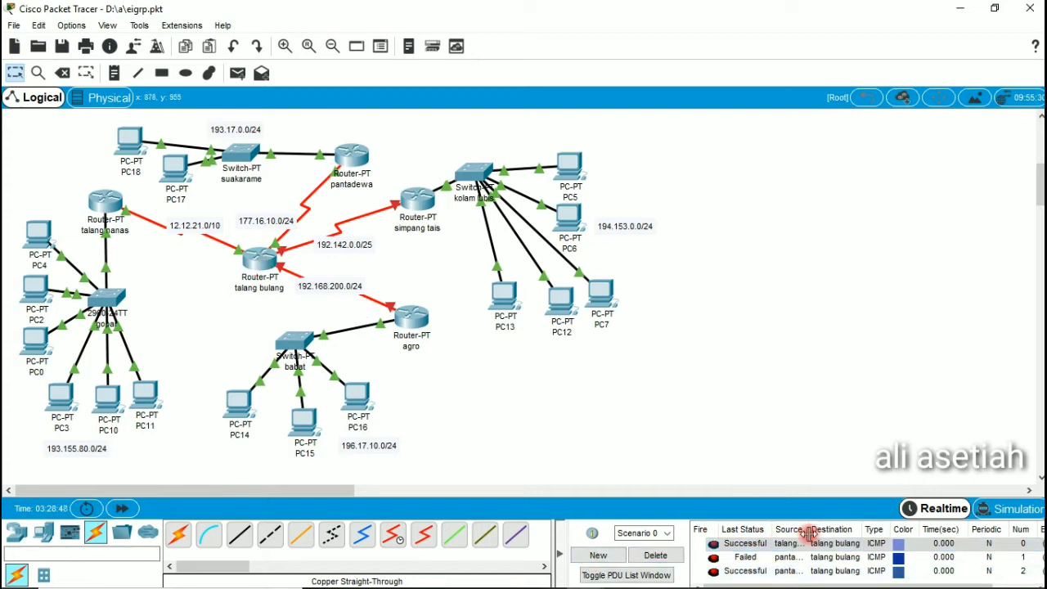
double_click(807, 529)
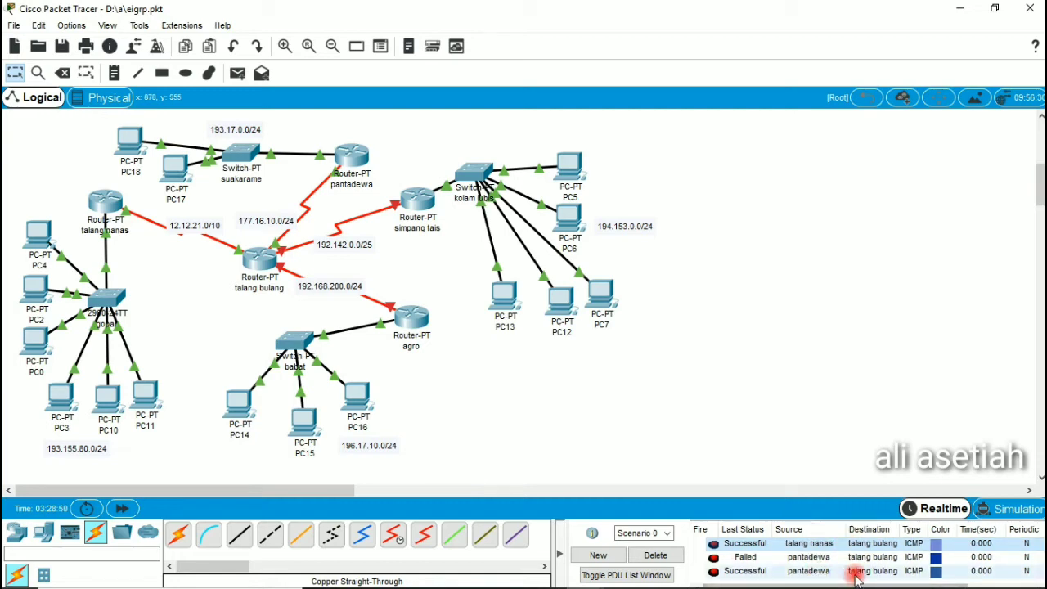
left_click(646, 560)
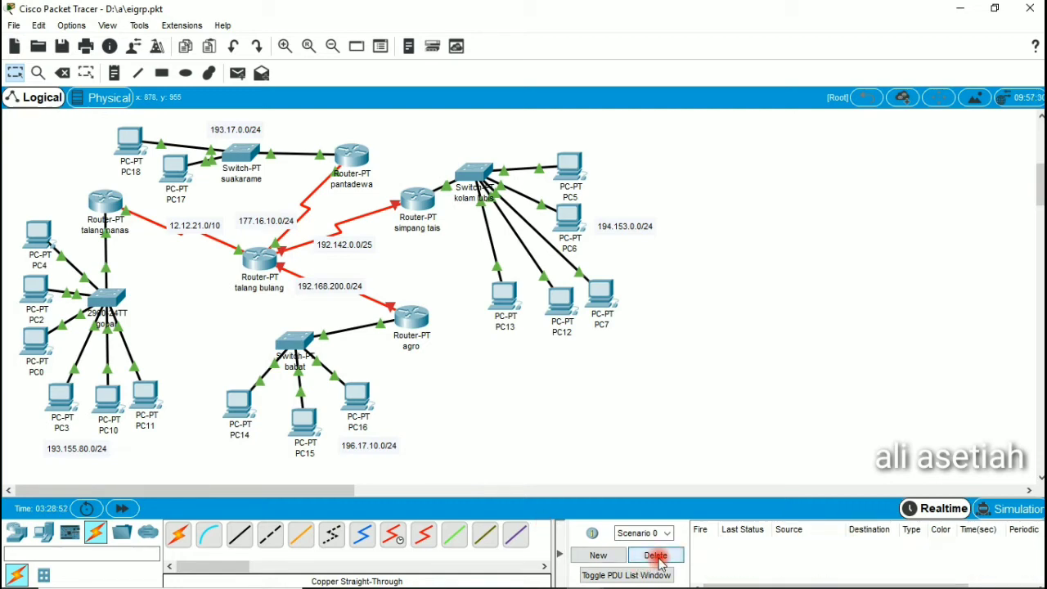
- Check which talang bulang port the simpang tais link uses and reopen talang bulang's command line
left_click(323, 325)
left_click(263, 255)
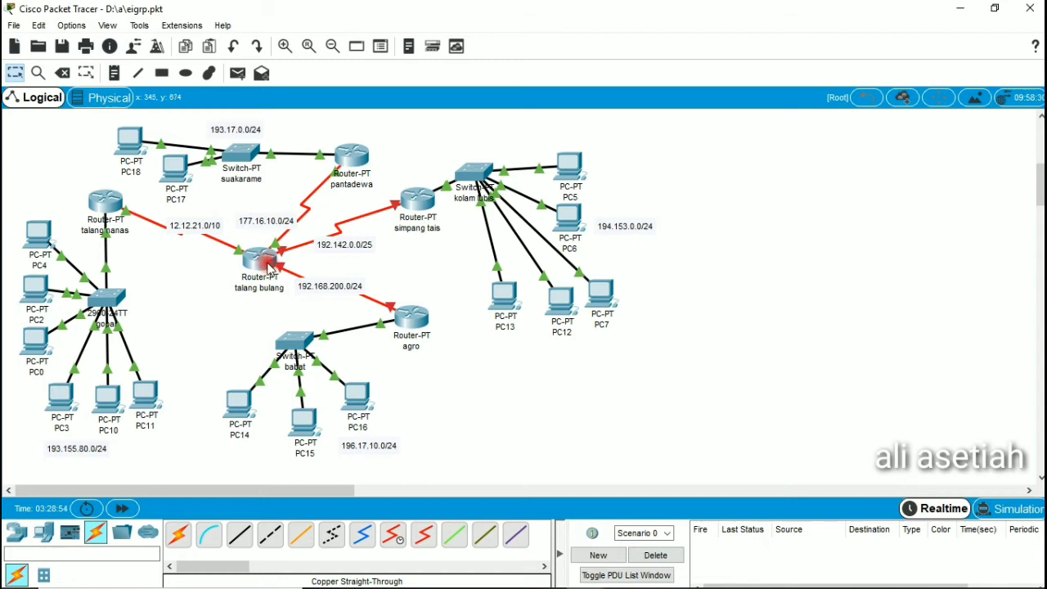
left_click(323, 263)
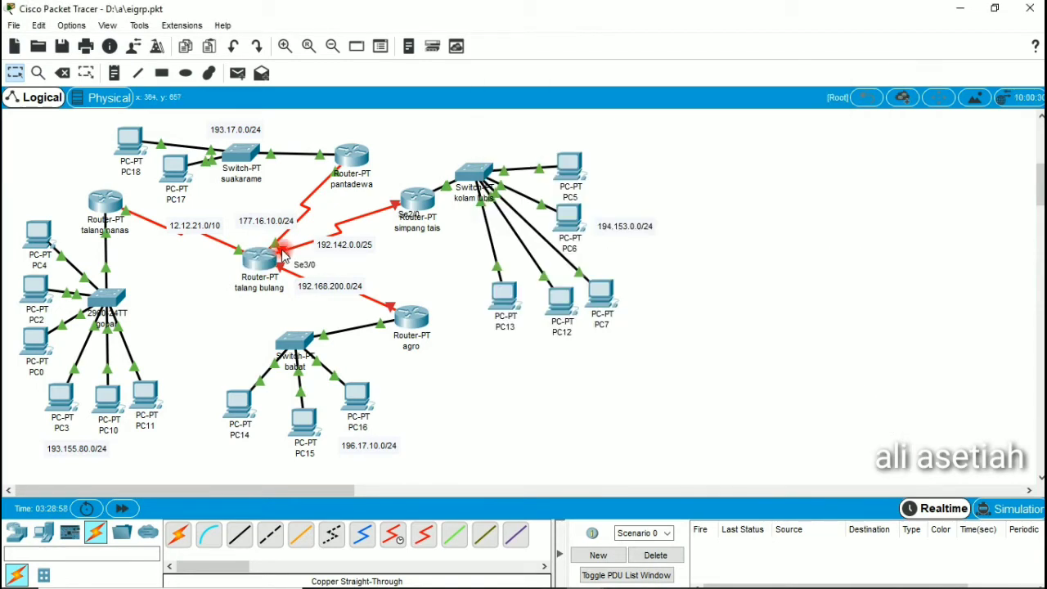
left_click(282, 256)
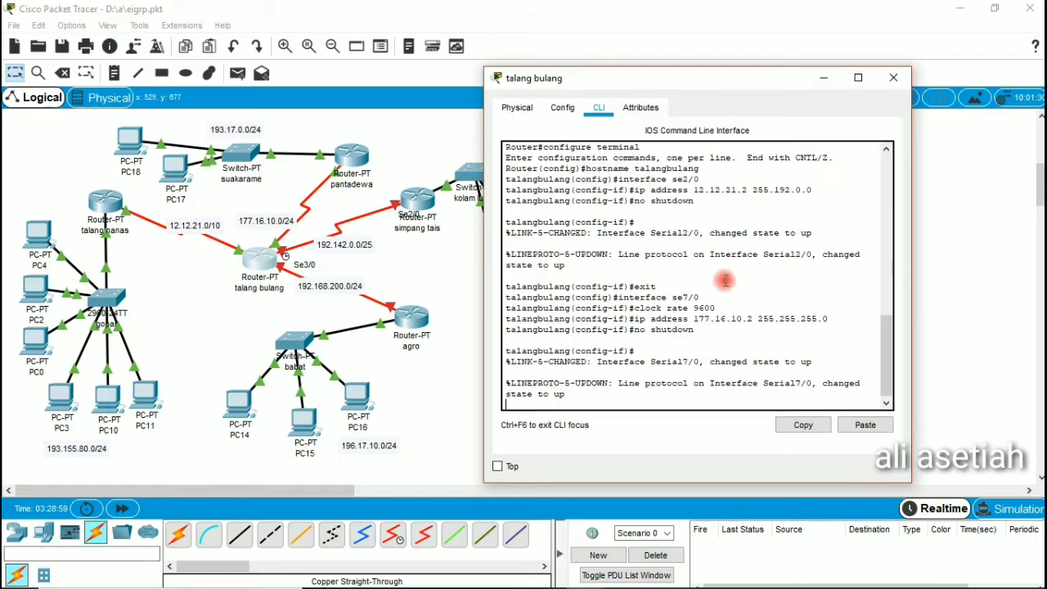
- Exit the se7/0 configuration on talang bulang, enter interface se3/0 and set its clock rate to 9600
key("Return")
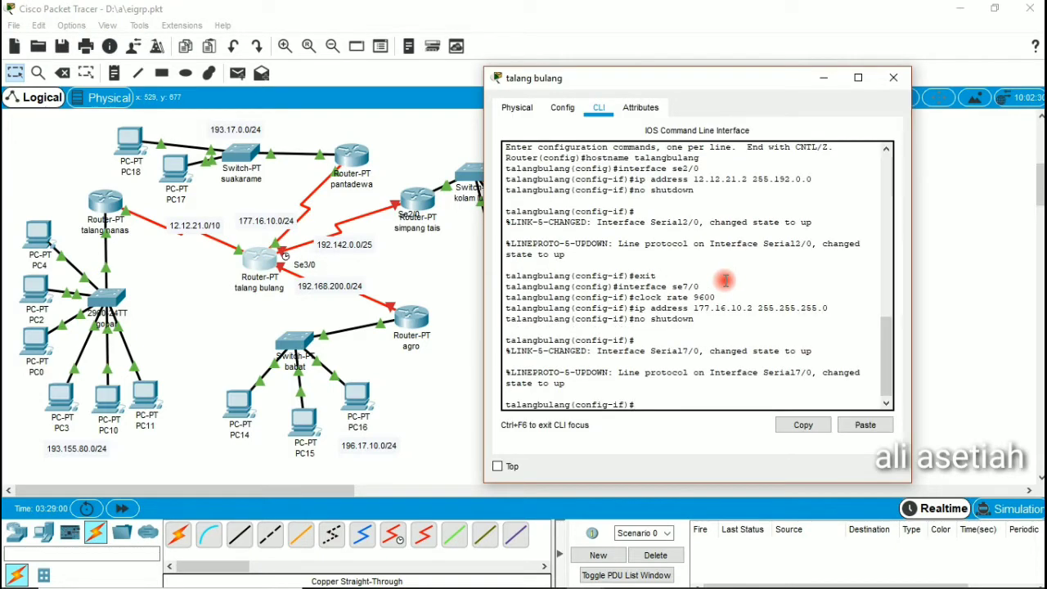
type("ecit")
key("BackSpace")
key("BackSpace")
key("BackSpace")
type("c")
type("xit")
key("Return")
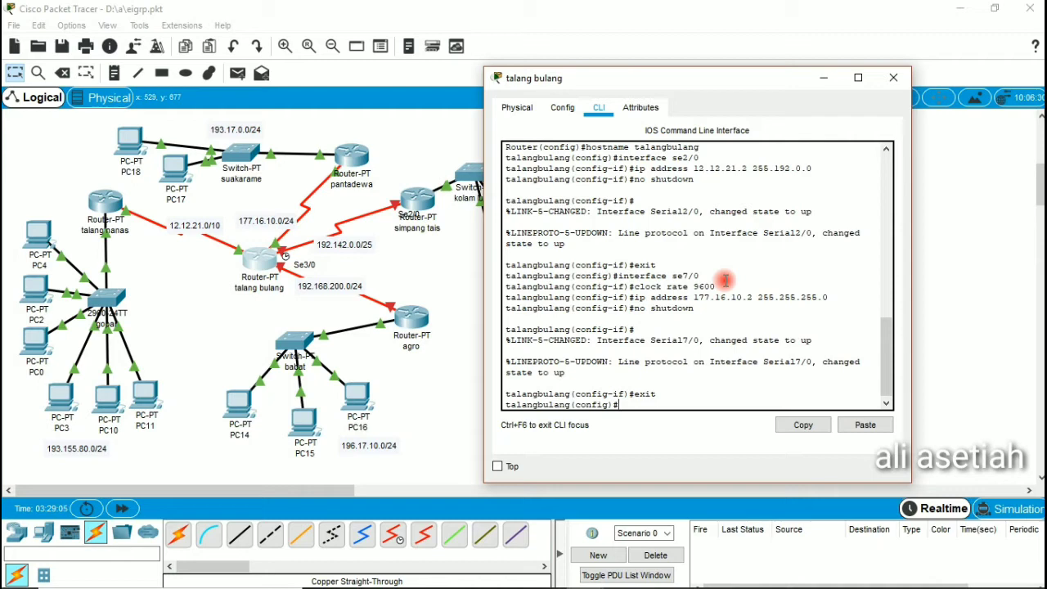
type("interface se3/0")
key("Return")
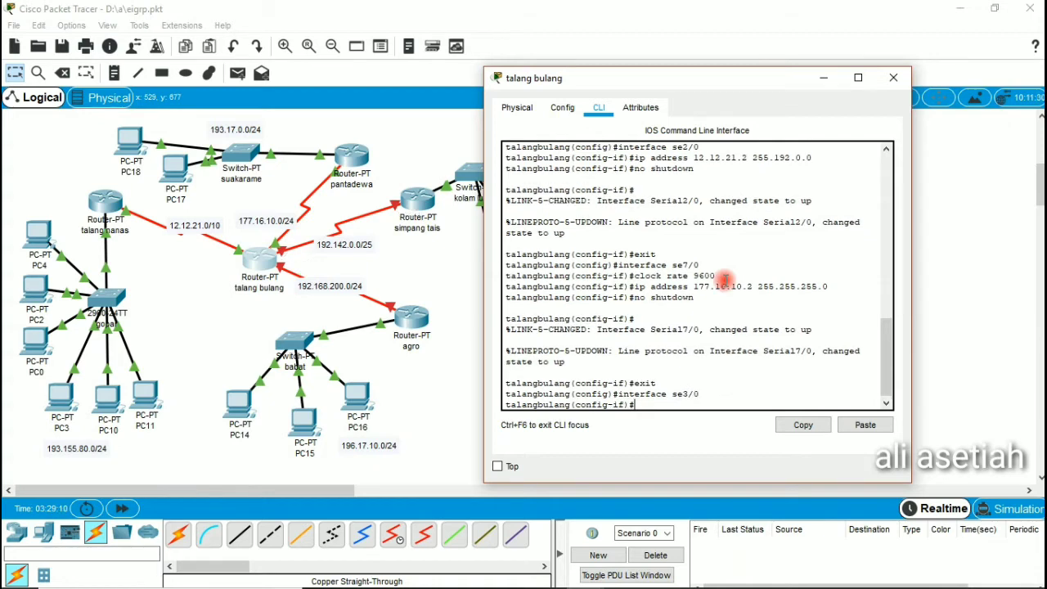
type("clock rate 9600")
key("Return")
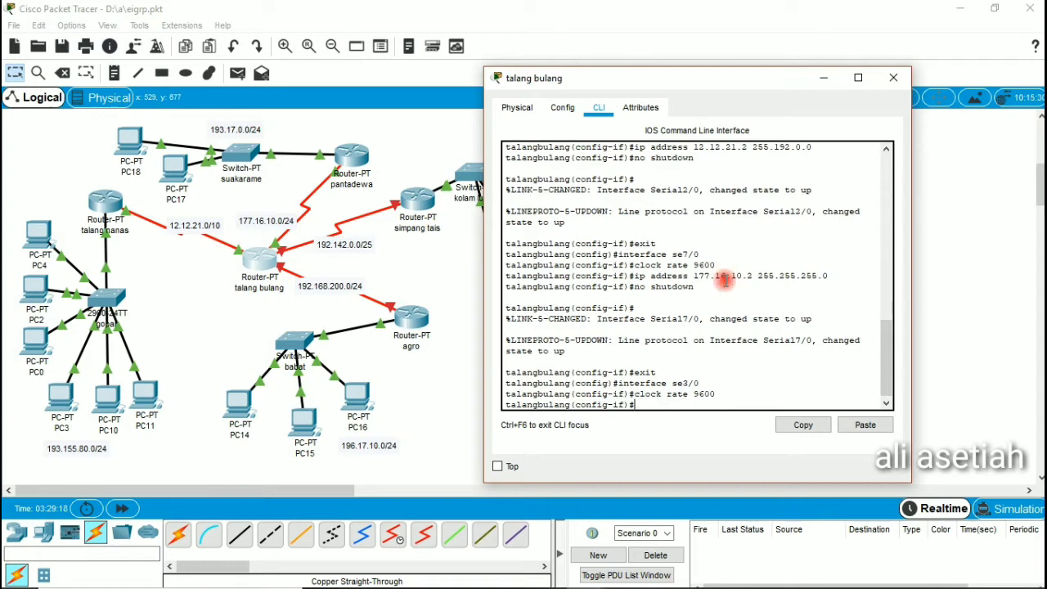
- Assign IP address 192.142.0.2 with mask 255.255.255.128 to interface se3/0 and enable it with no shutdown
type("ipadd")
key("BackSpace")
key("BackSpace")
key("BackSpace")
type("address")
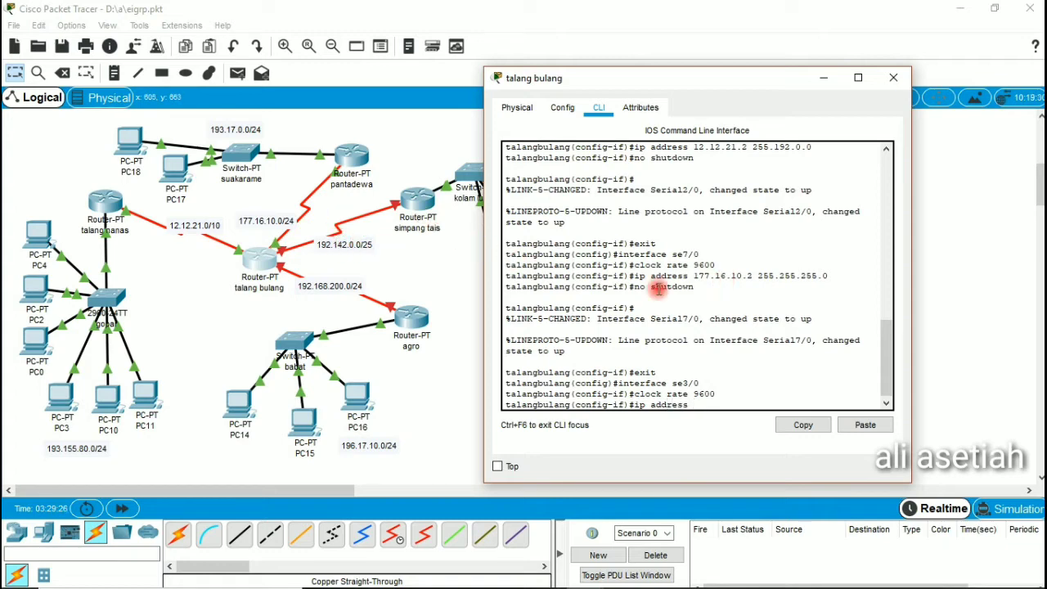
type("192")
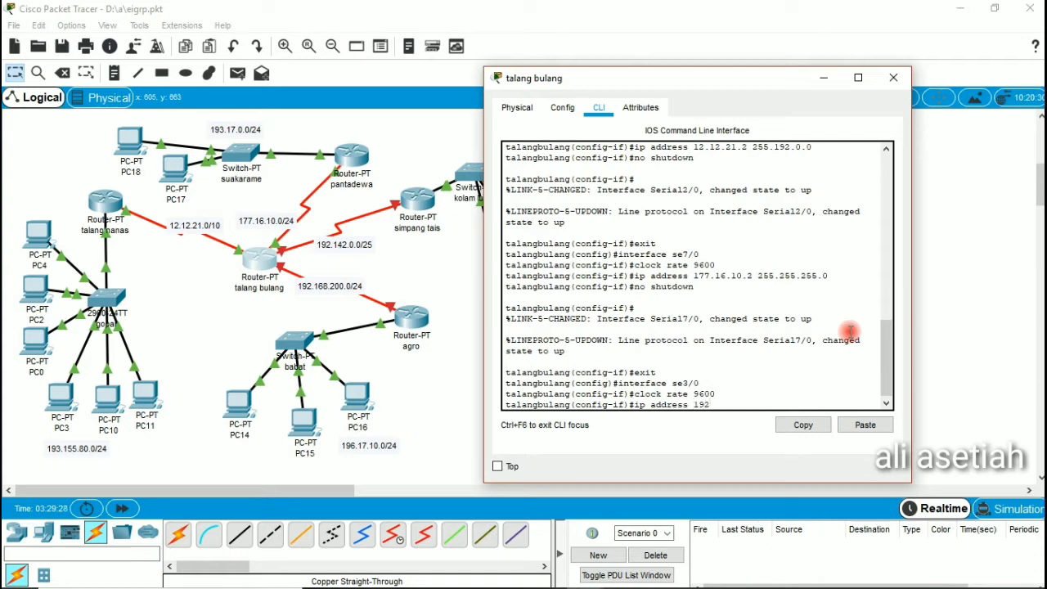
type(".142.0.2 255.255.255.128")
key("Return")
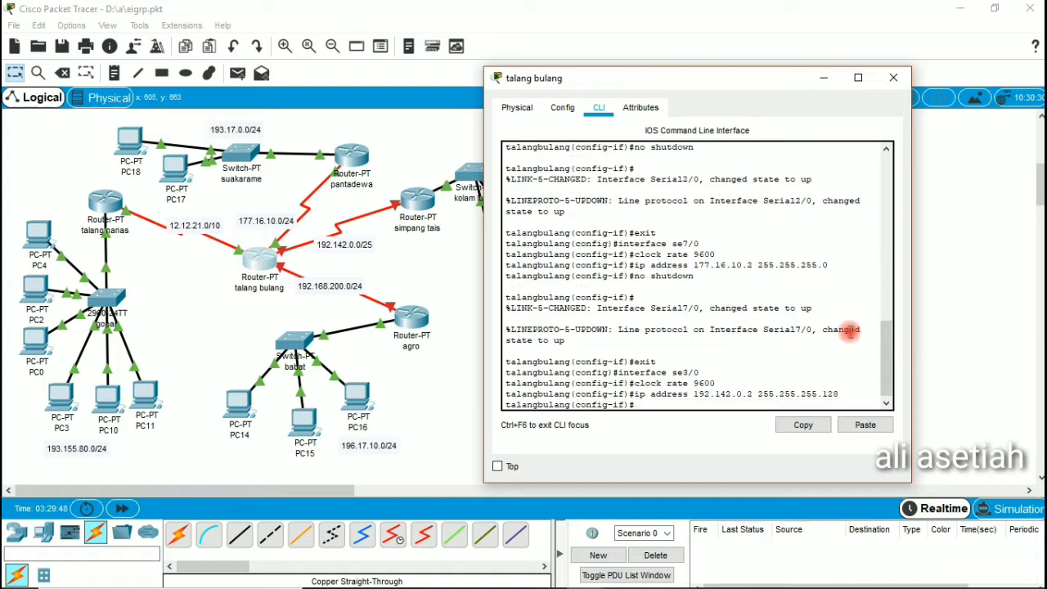
type("no shutdown")
key("Return")
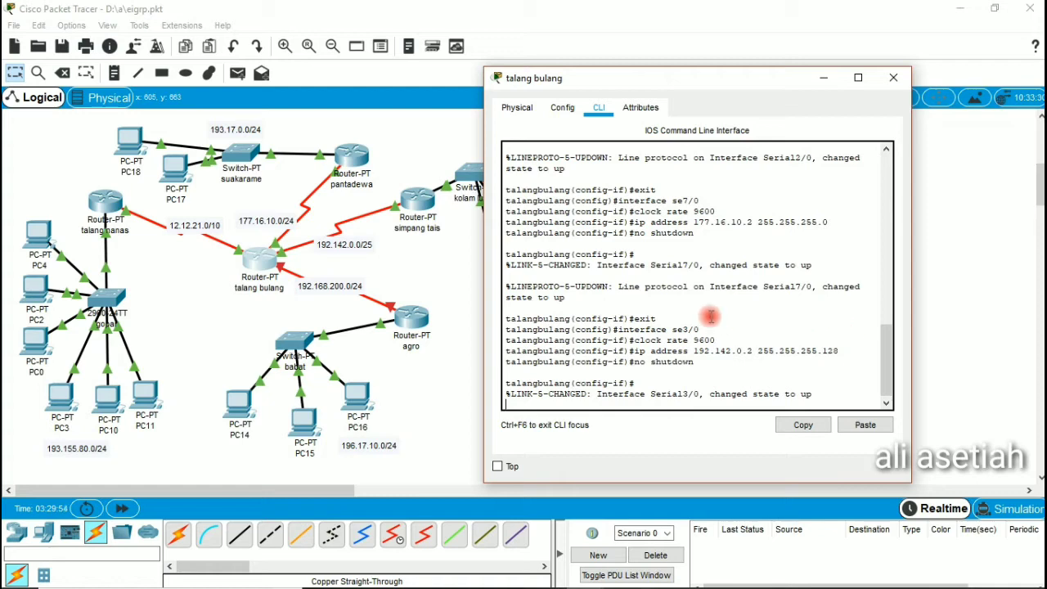
- Test the 192.142.0.0/25 link with two simple PDUs from simpang tais to talang bulang, and delete the scenario's test PDUs
left_click(456, 292)
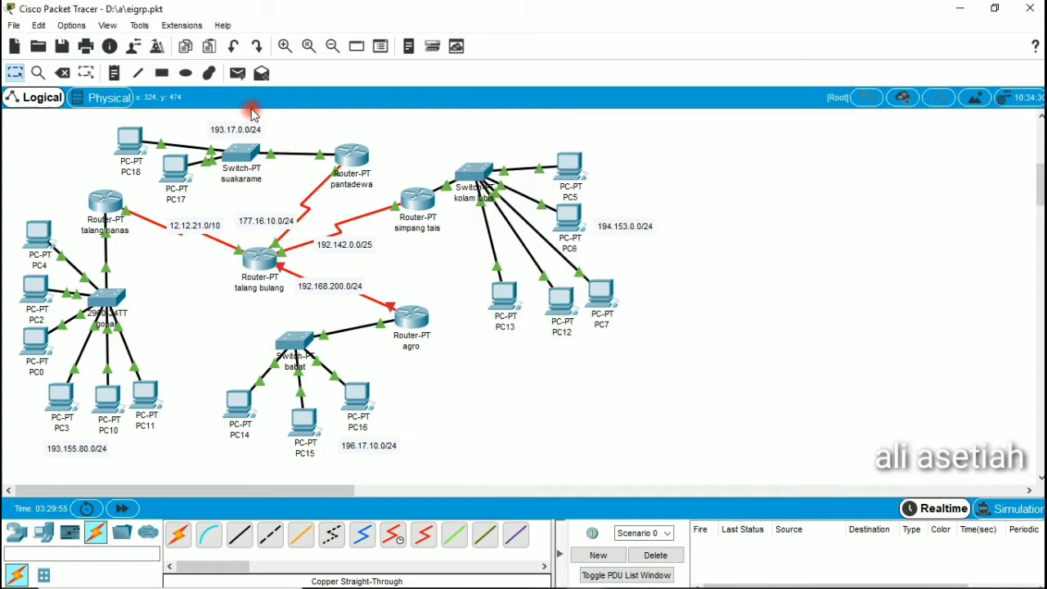
left_click(237, 72)
left_click(421, 201)
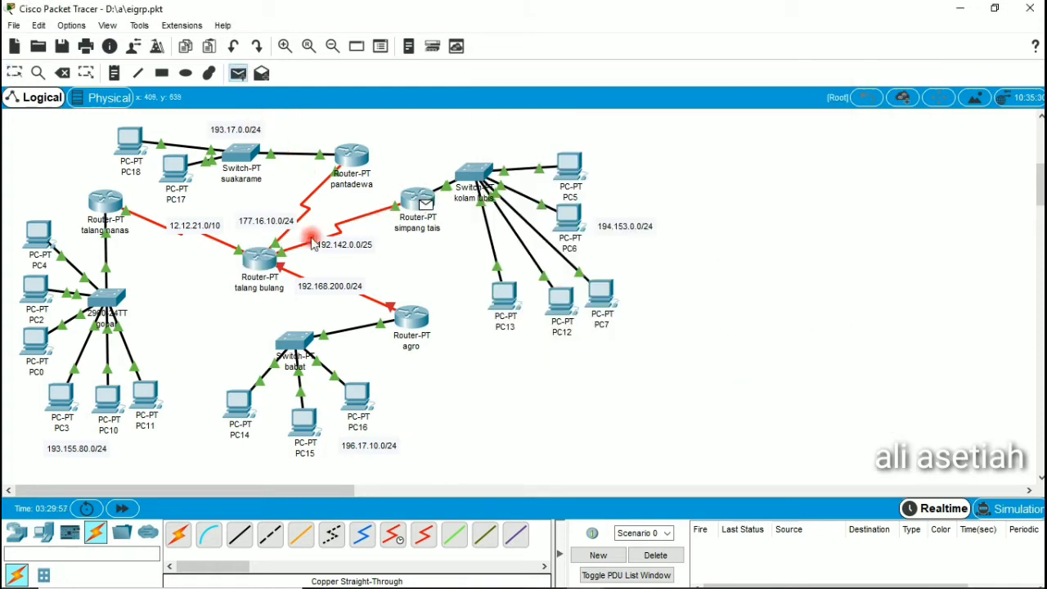
left_click(258, 262)
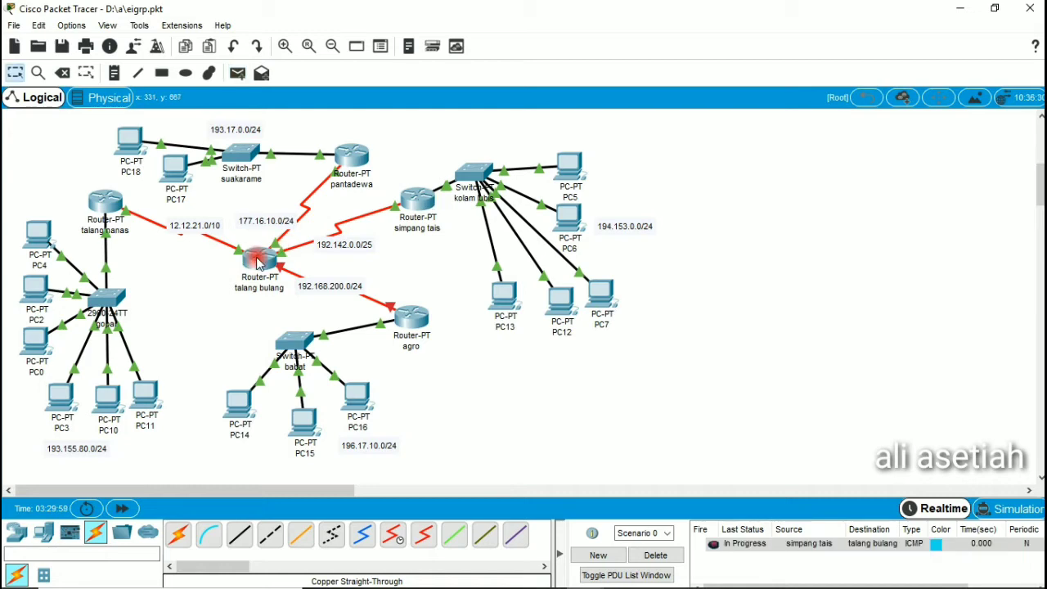
left_click(237, 73)
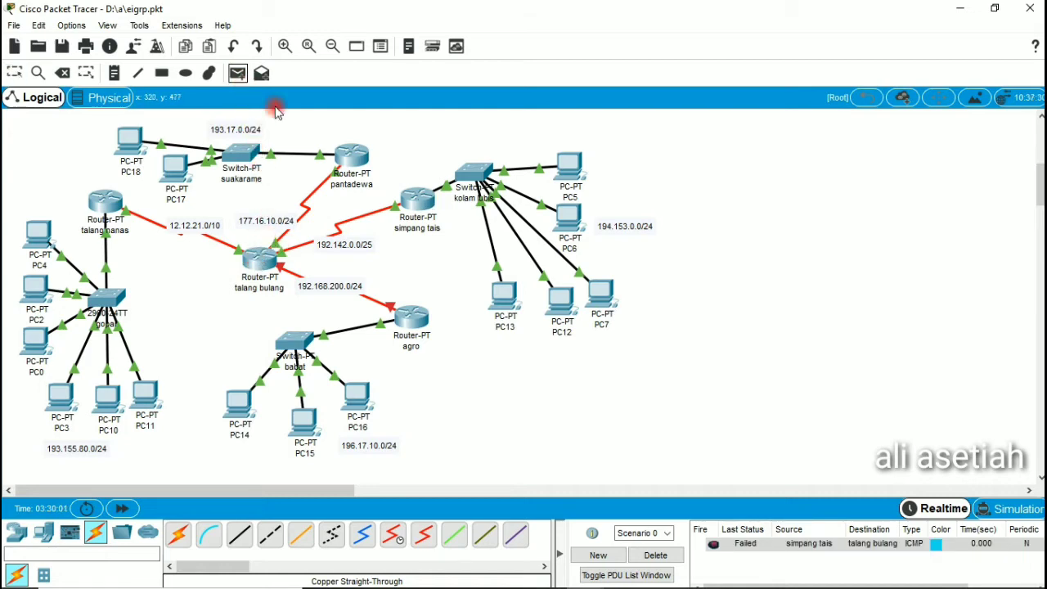
left_click(418, 200)
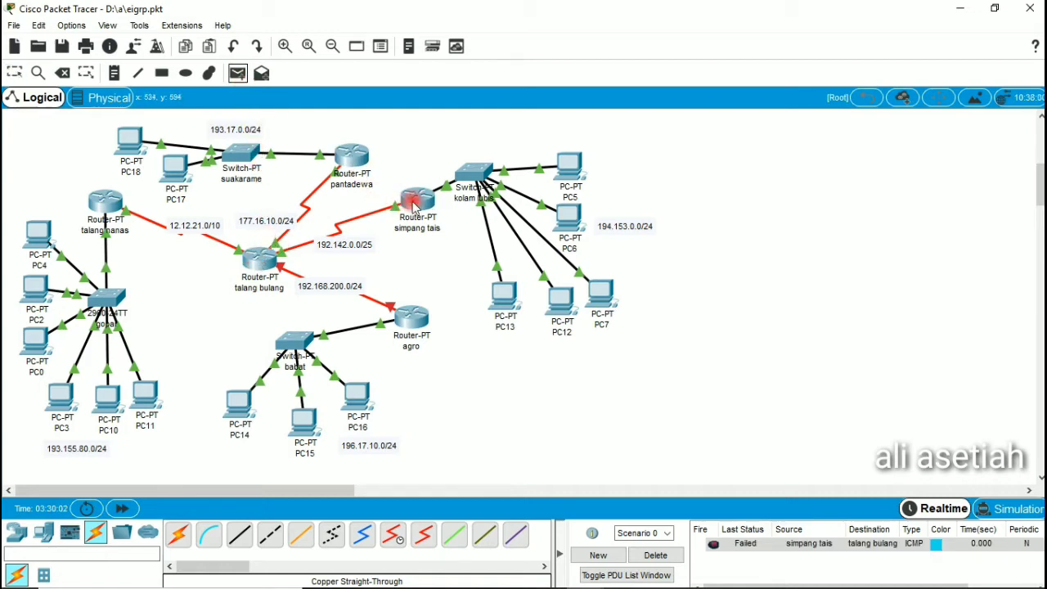
left_click(254, 260)
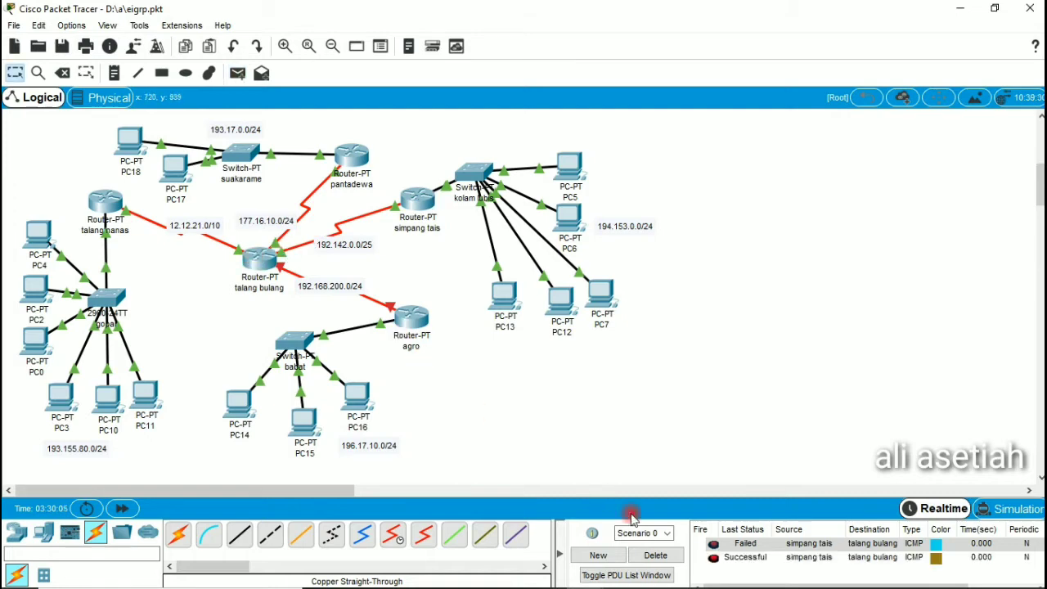
left_click(655, 554)
- Exit the se3/0 configuration in talang bulang's command line and check which of its ports the agro link uses
left_click(259, 259)
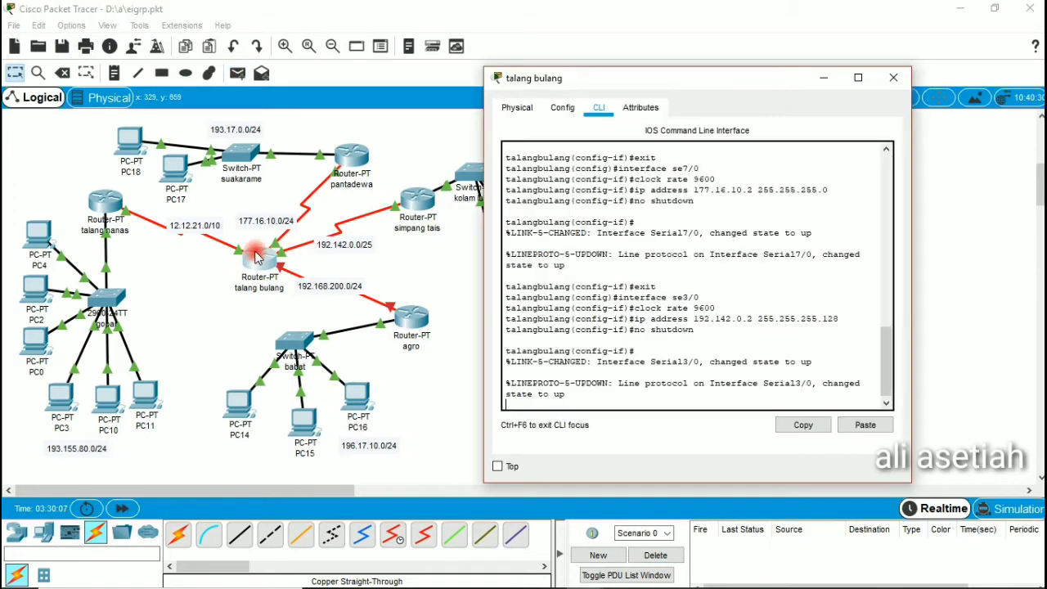
key("Return")
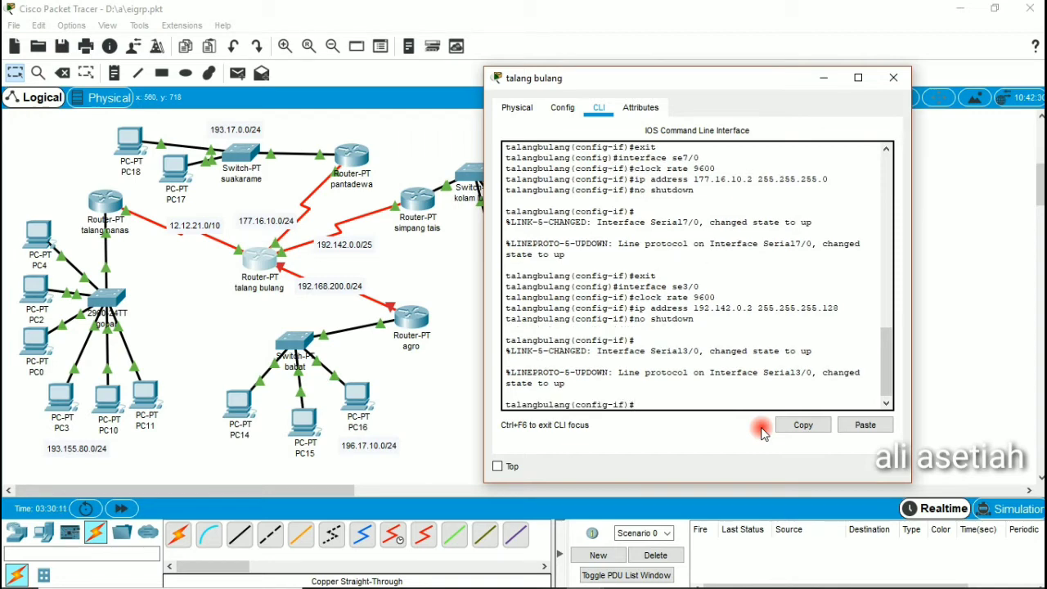
type("exit")
key("Return")
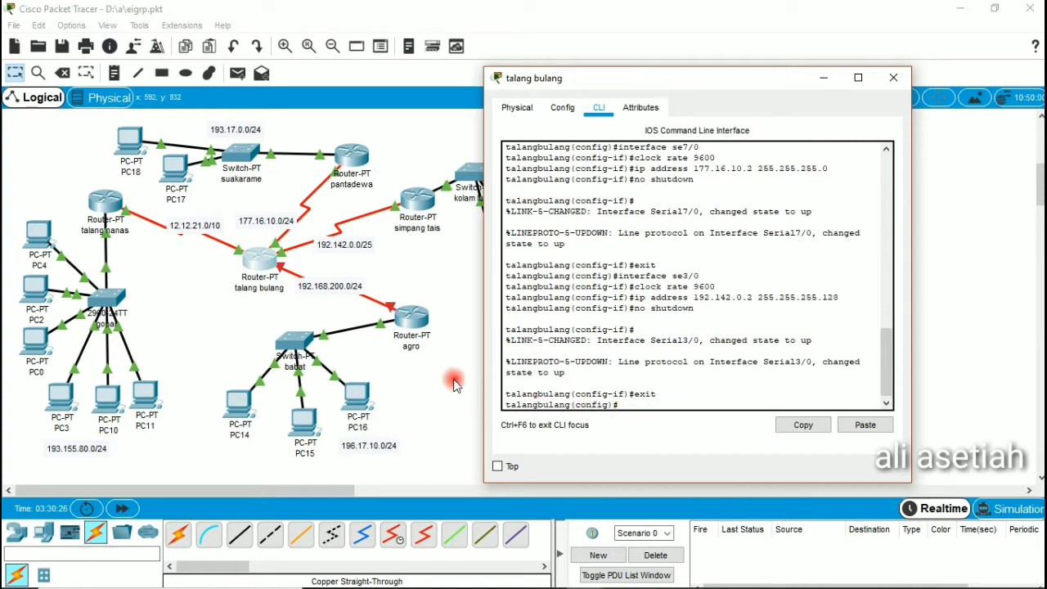
left_click(432, 296)
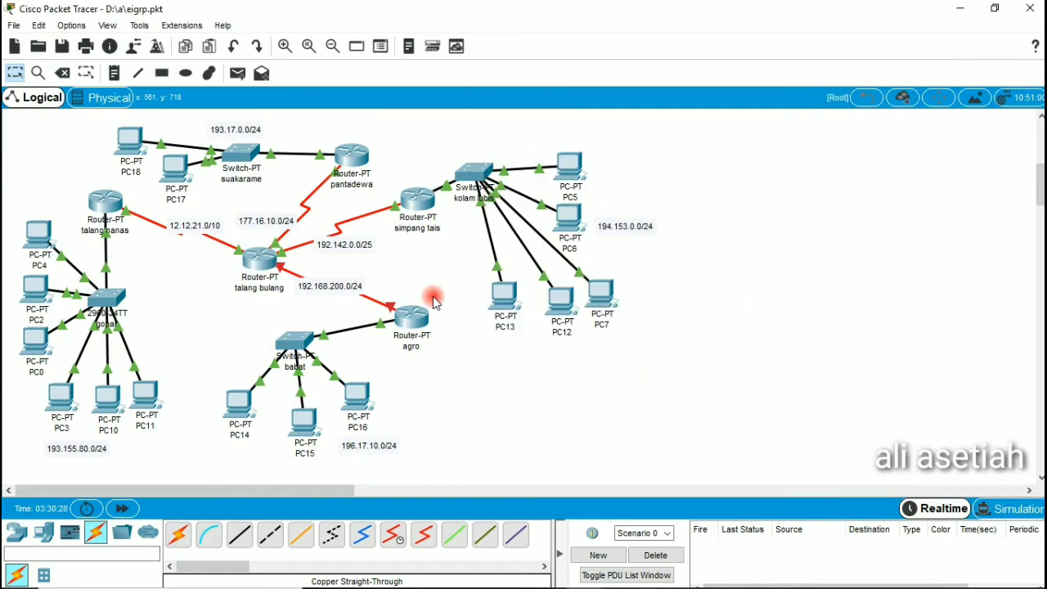
mouse_move(282, 272)
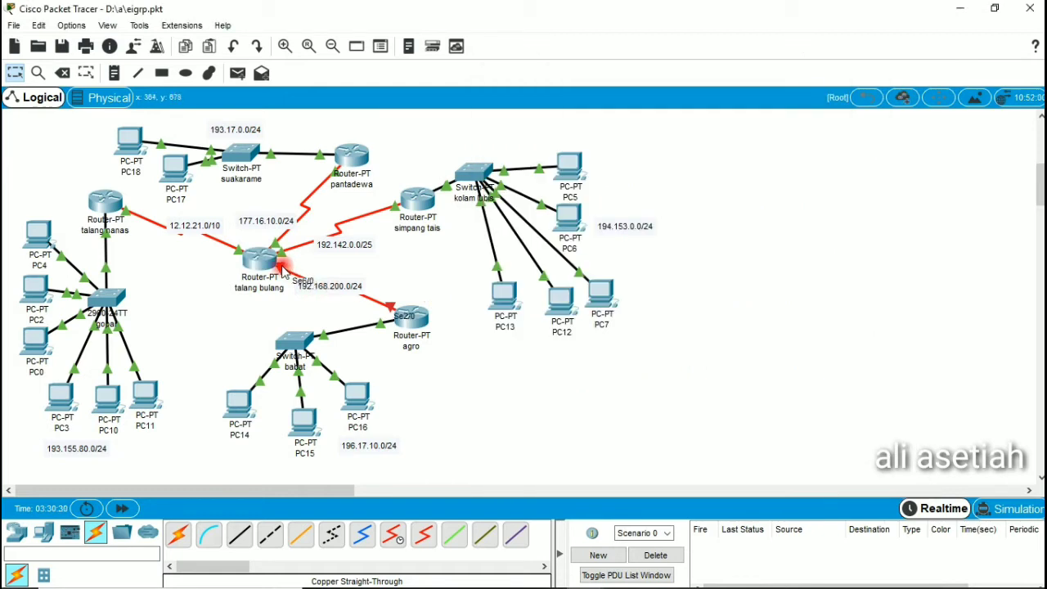
left_click(263, 267)
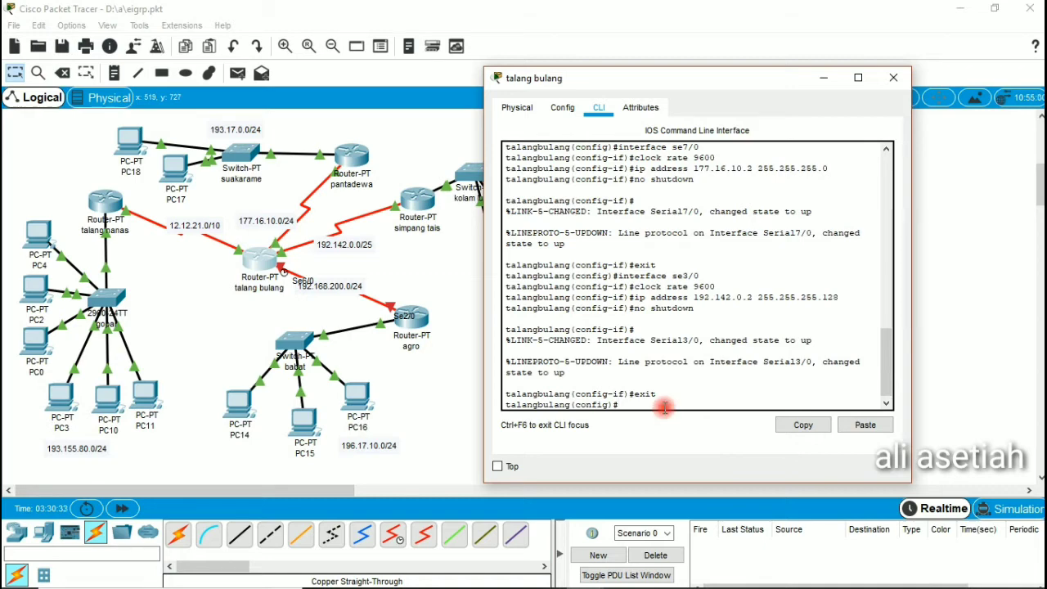
- Enter interface se6/0 on talang bulang and set its clock rate to 9600
type("interface se6/0")
key("Return")
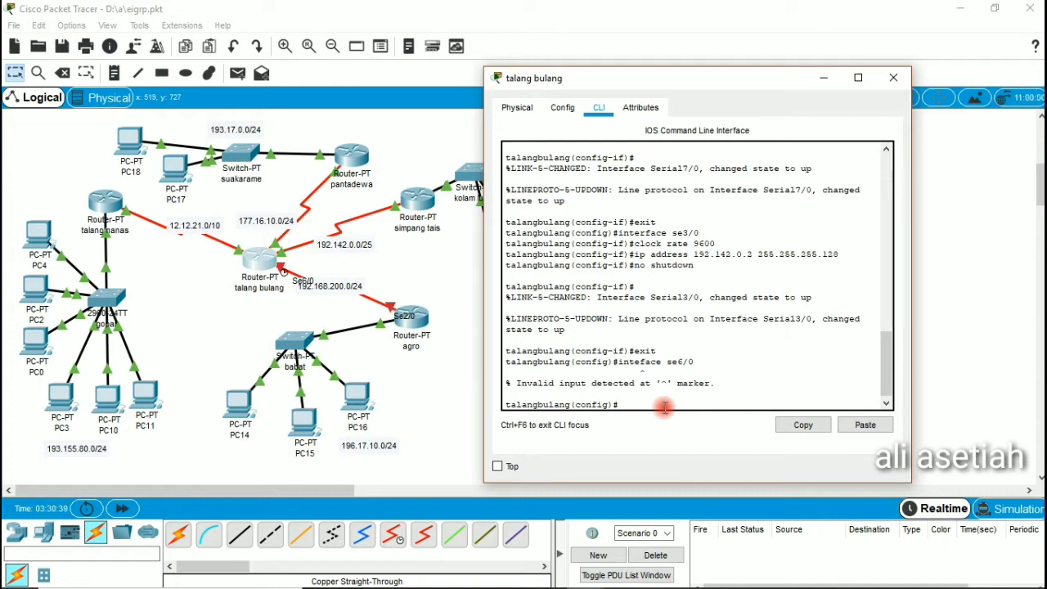
key("Up")
key("Left")
type("r")
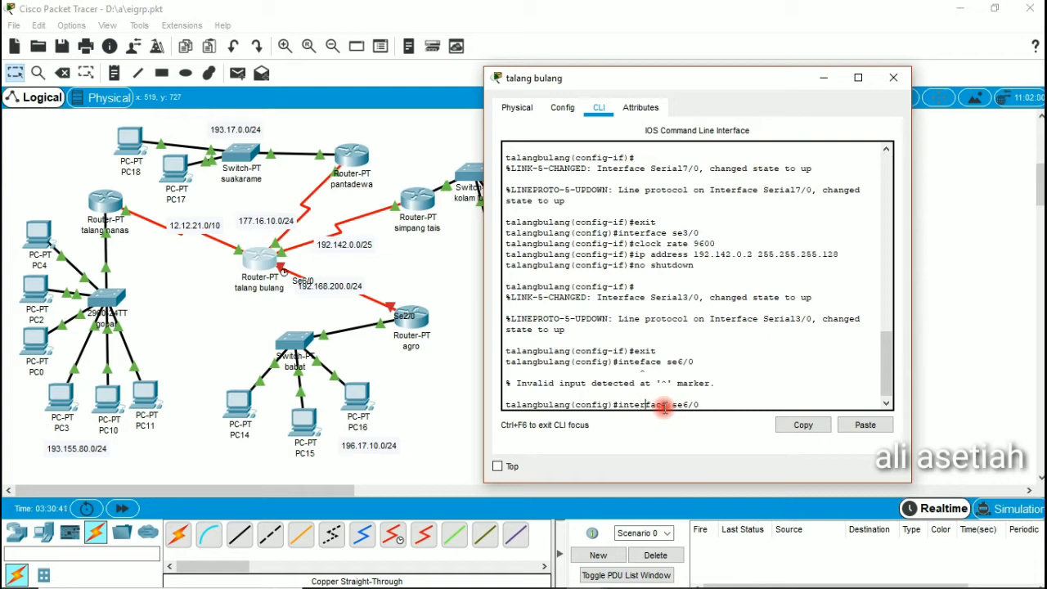
key("Return")
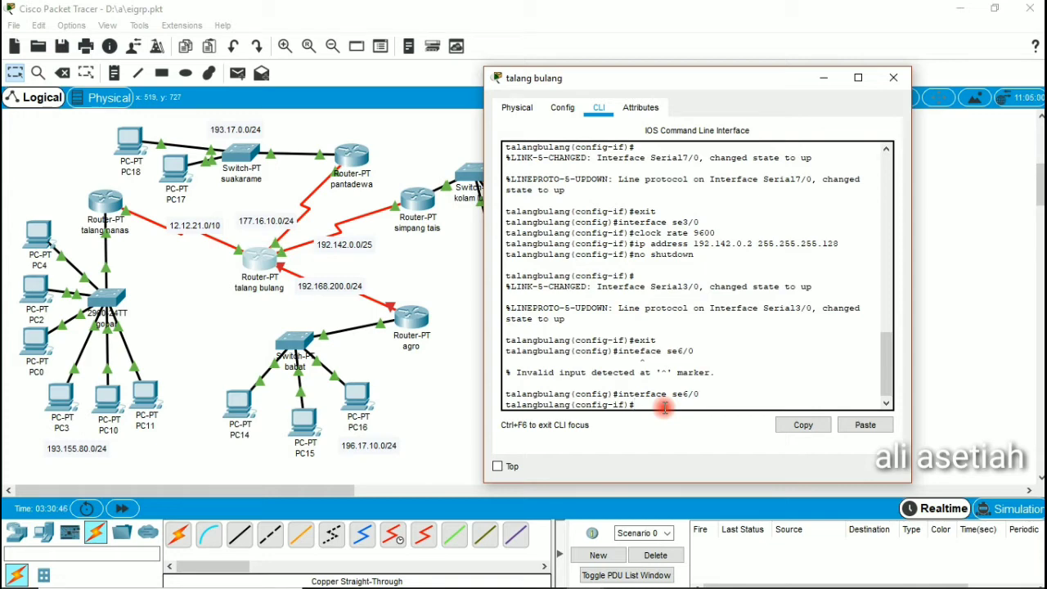
type("clock rate 9600")
key("Return")
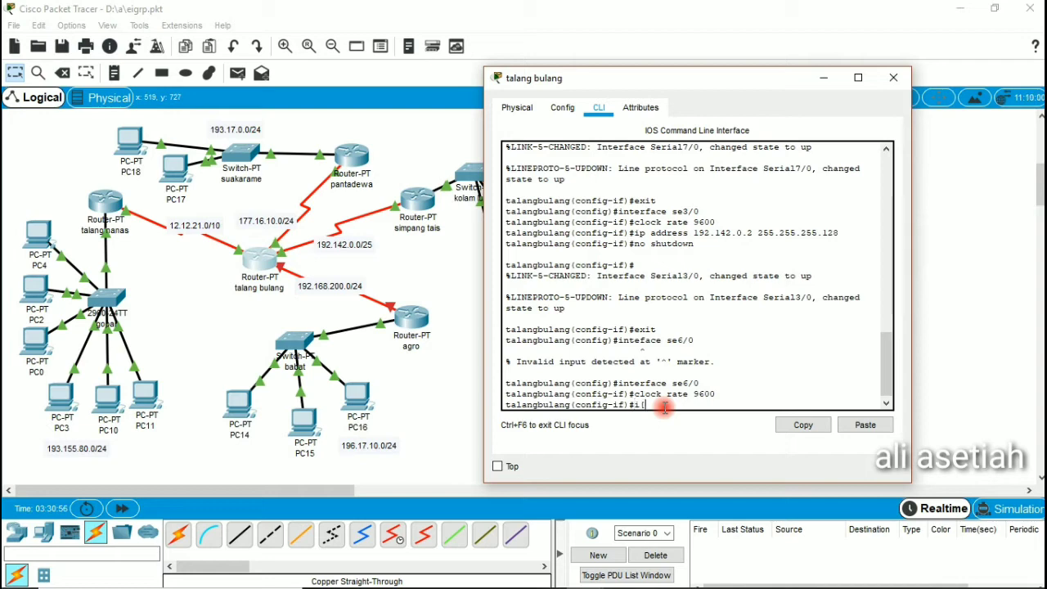
- Assign IP address 192.168.200.2 with mask 255.255.255.0 to interface se6/0 and enable it with no shutdown
type("ip addre")
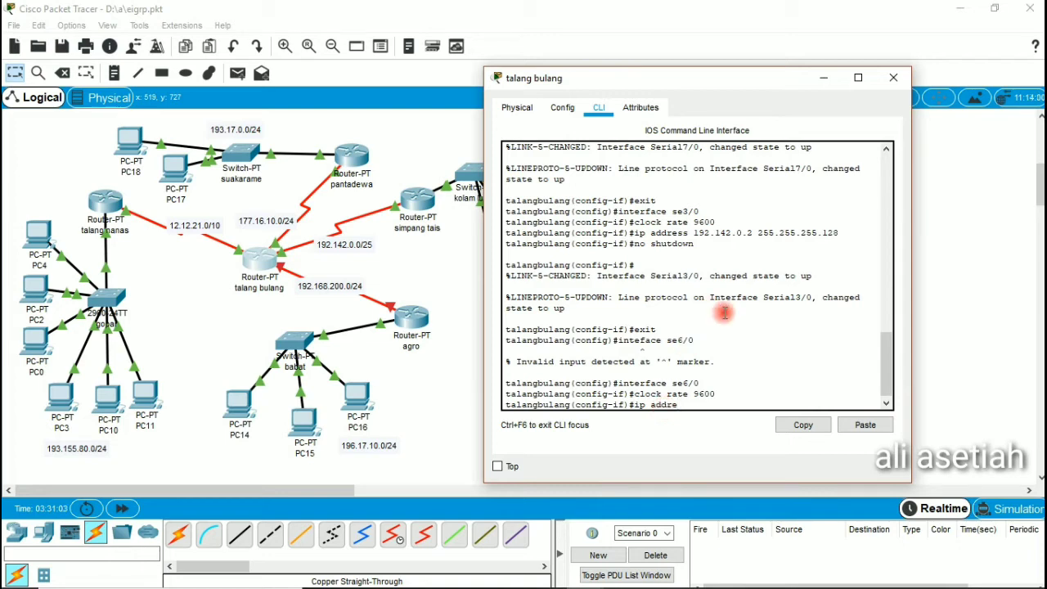
type("ss")
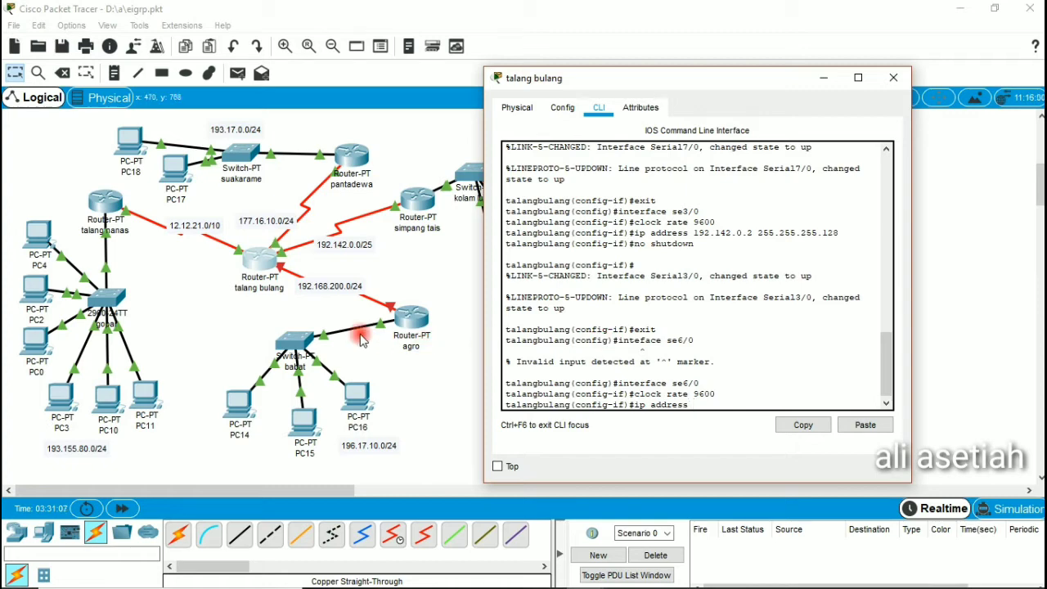
type(" 192.")
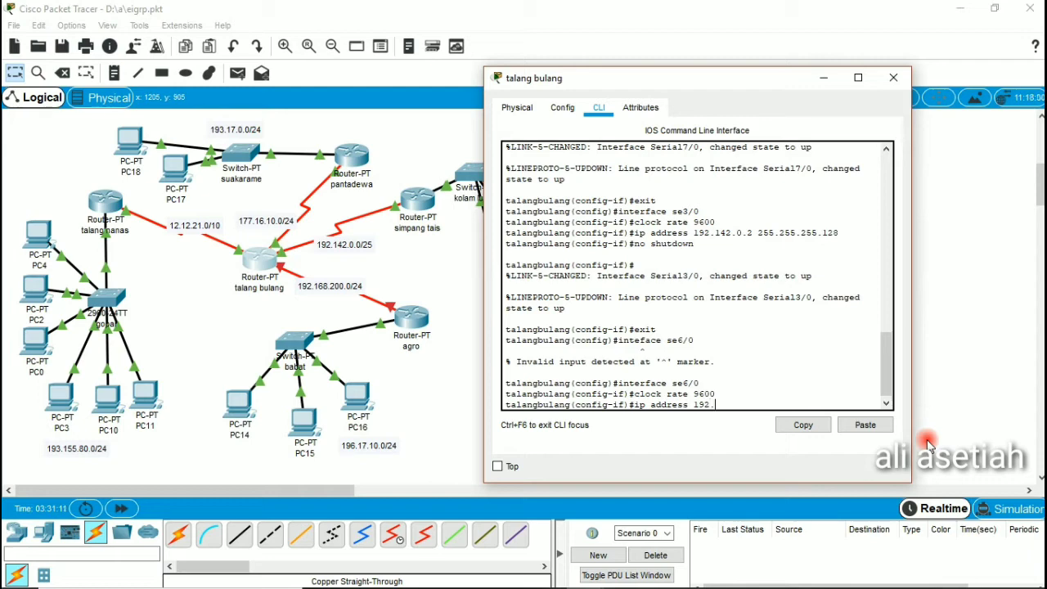
type("168.200.2 255.255")
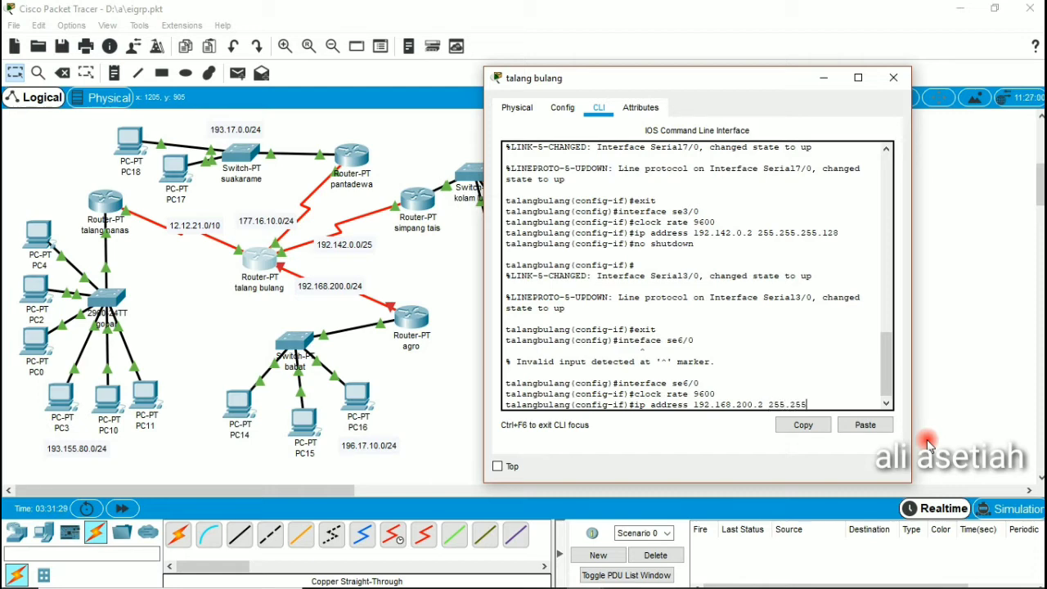
type(".255.255.0")
key("Return")
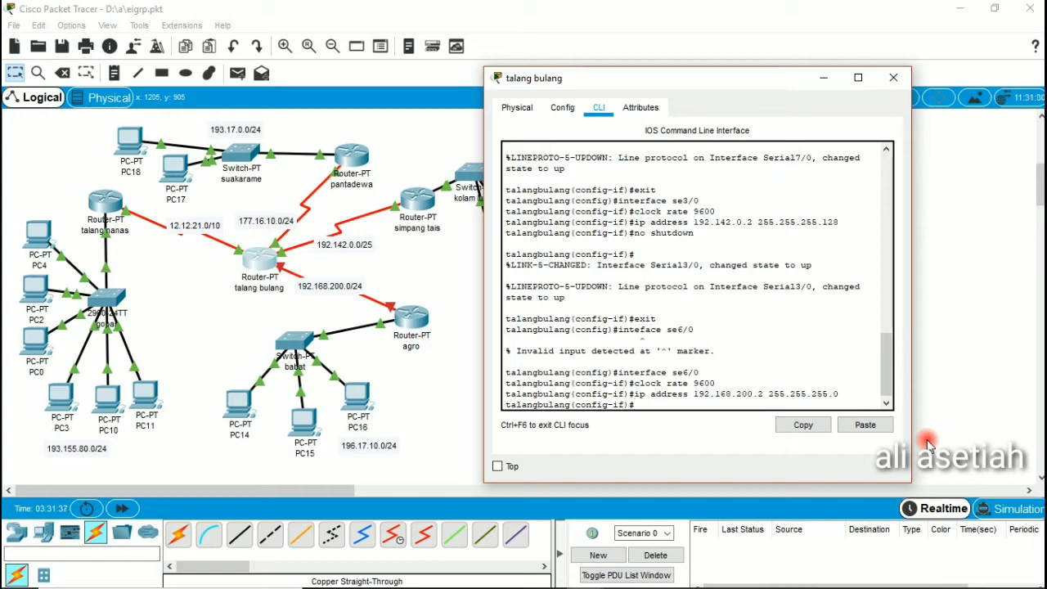
type("no shutdown")
key("Return")
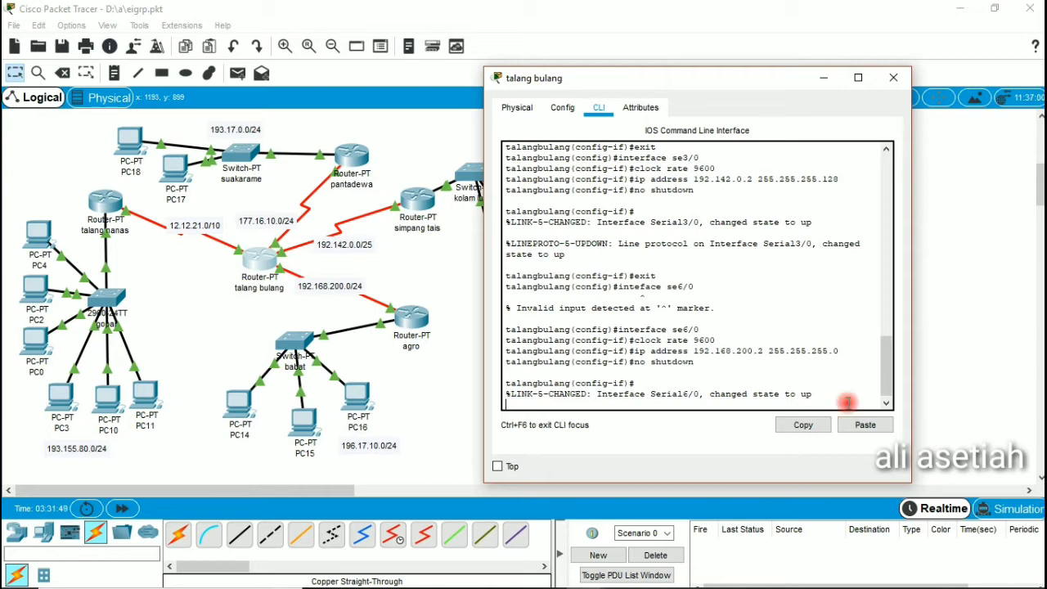
- Test the 192.168.200.0/24 link by sending a simple PDU from agro to talang bulang
left_click(455, 292)
left_click(237, 73)
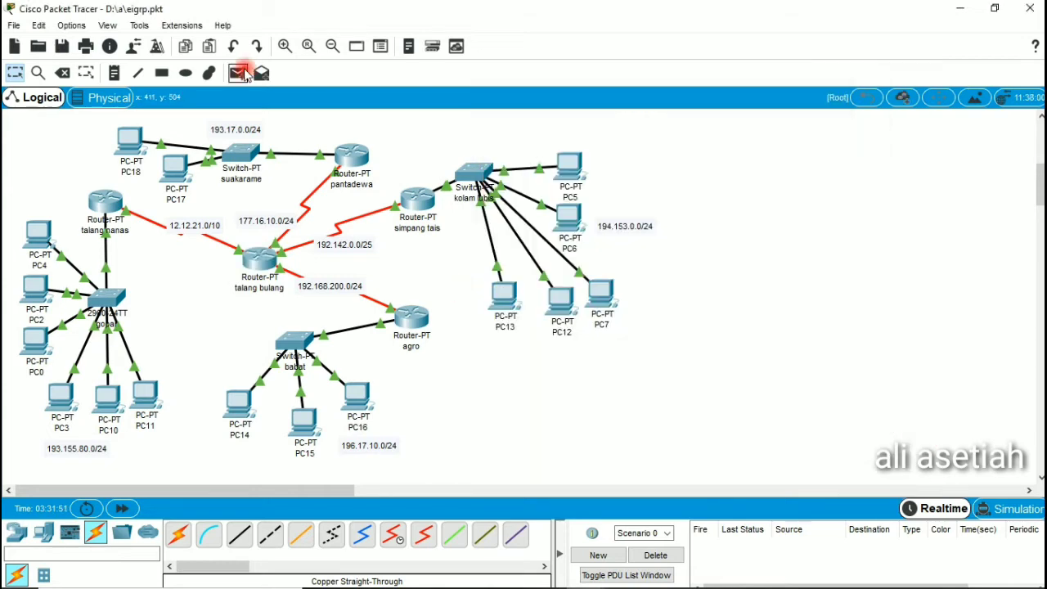
left_click(424, 230)
left_click(413, 328)
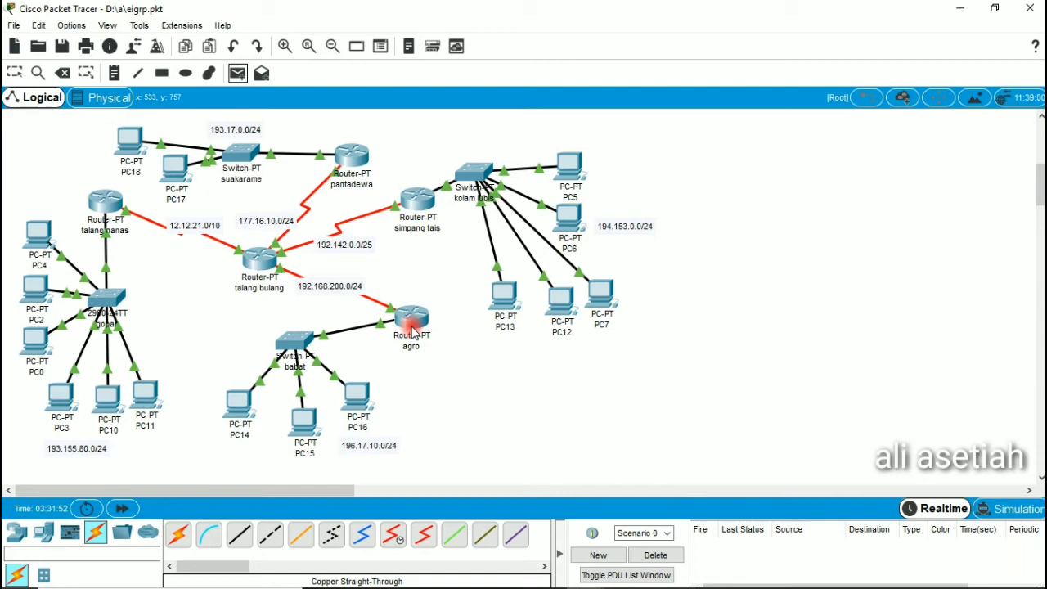
left_click(273, 253)
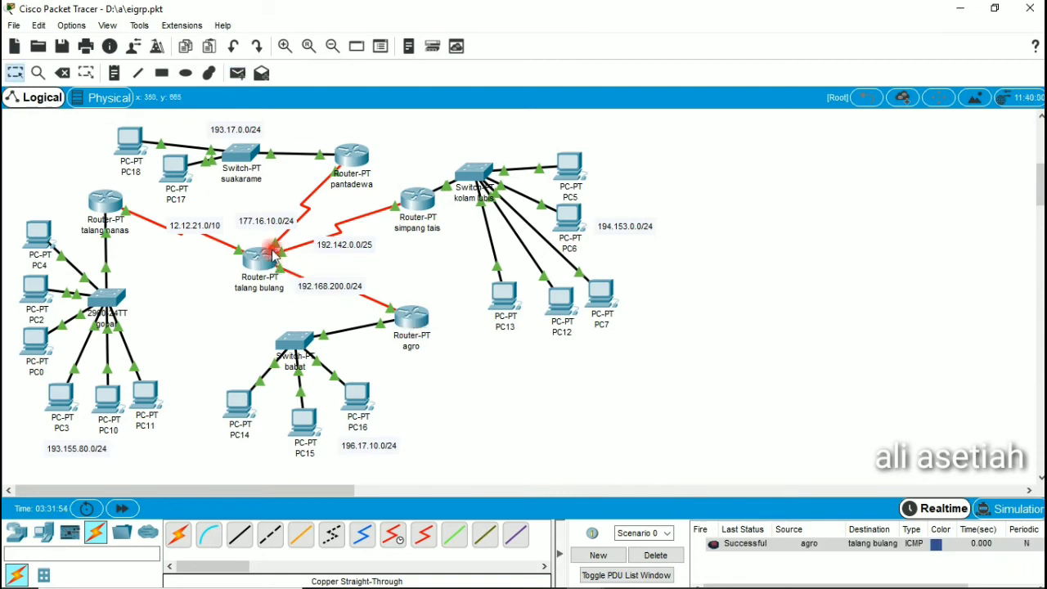
- Leave configuration mode on router talang bulang with exit and end, and save its configuration with write
left_click(270, 264)
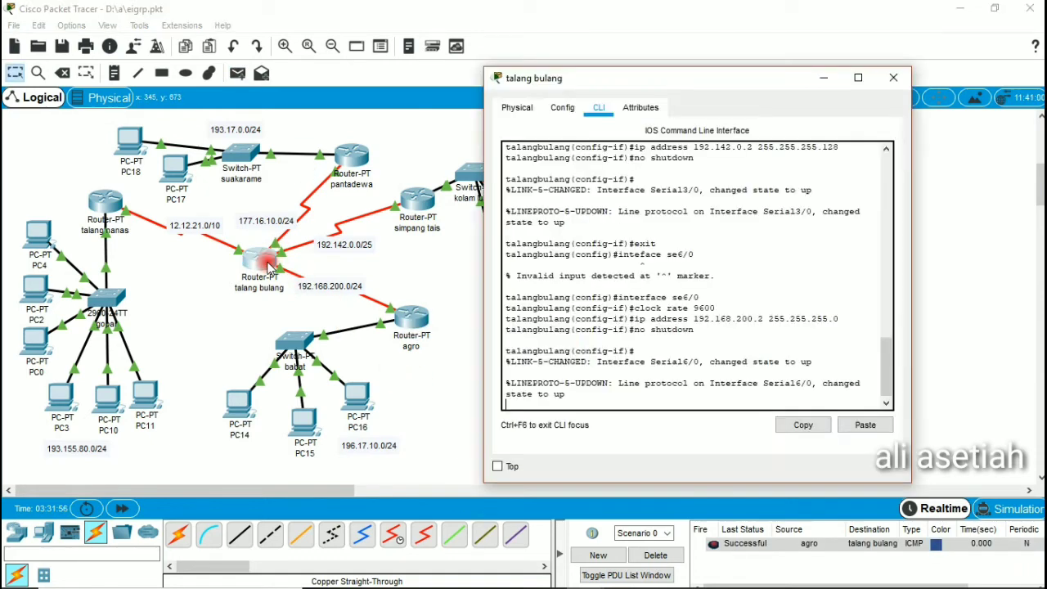
left_click(662, 402)
type("e")
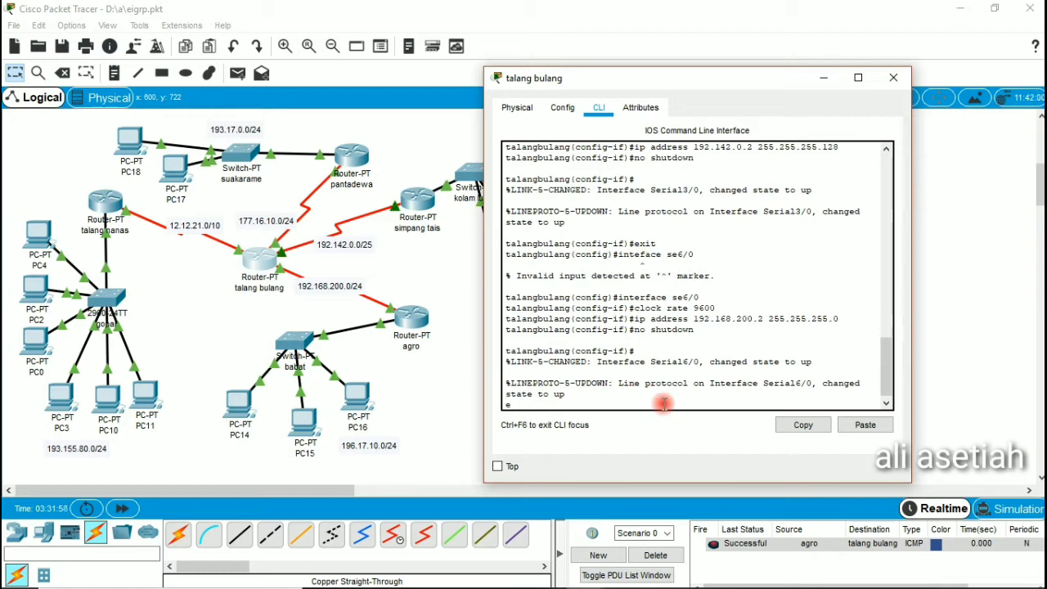
type("xit")
key("Return")
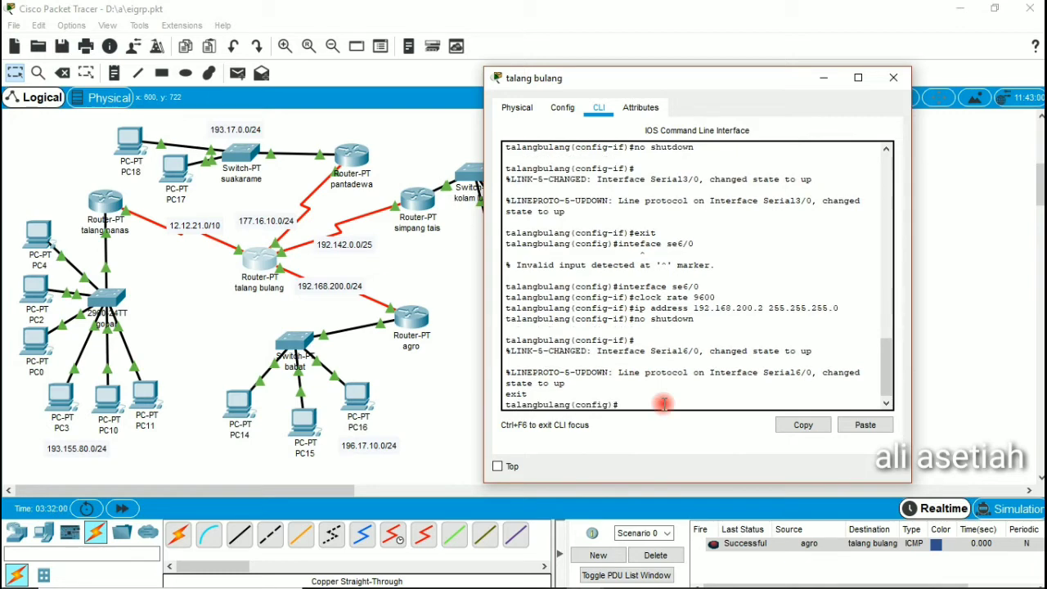
type("end")
key("Return")
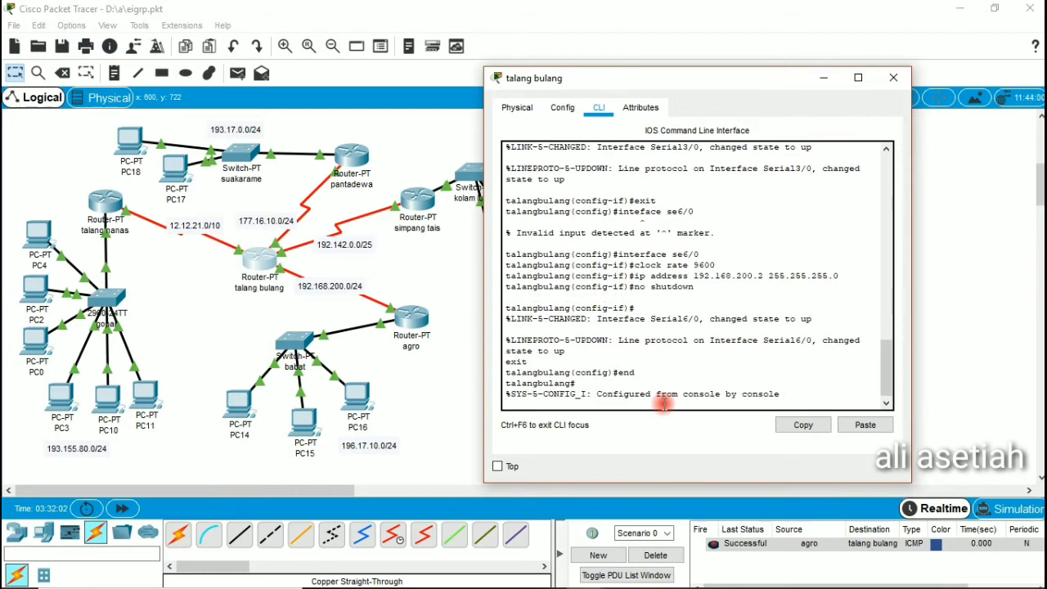
type("write")
key("Return")
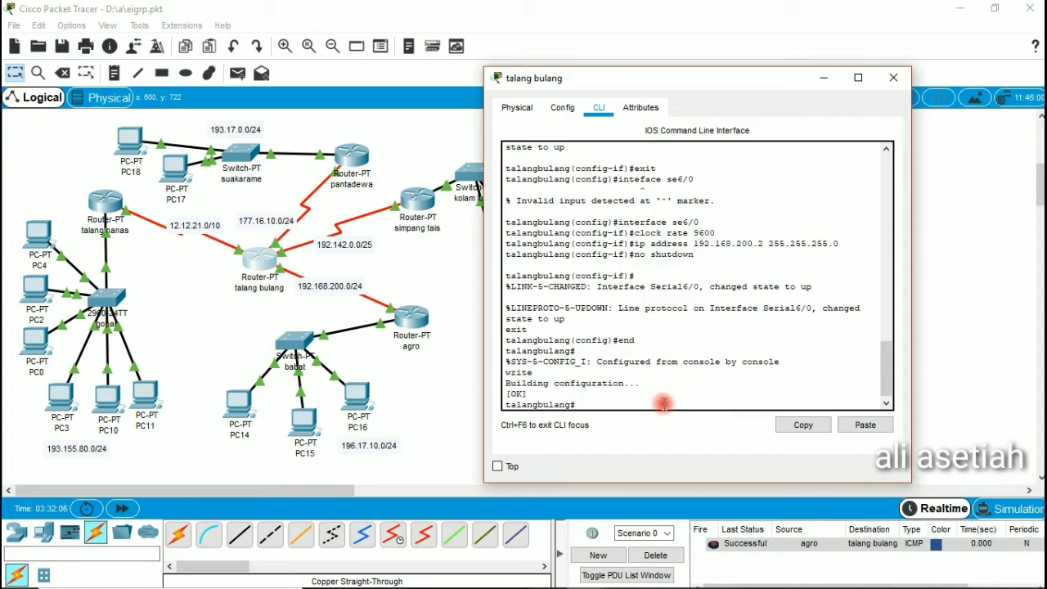
left_click(893, 77)
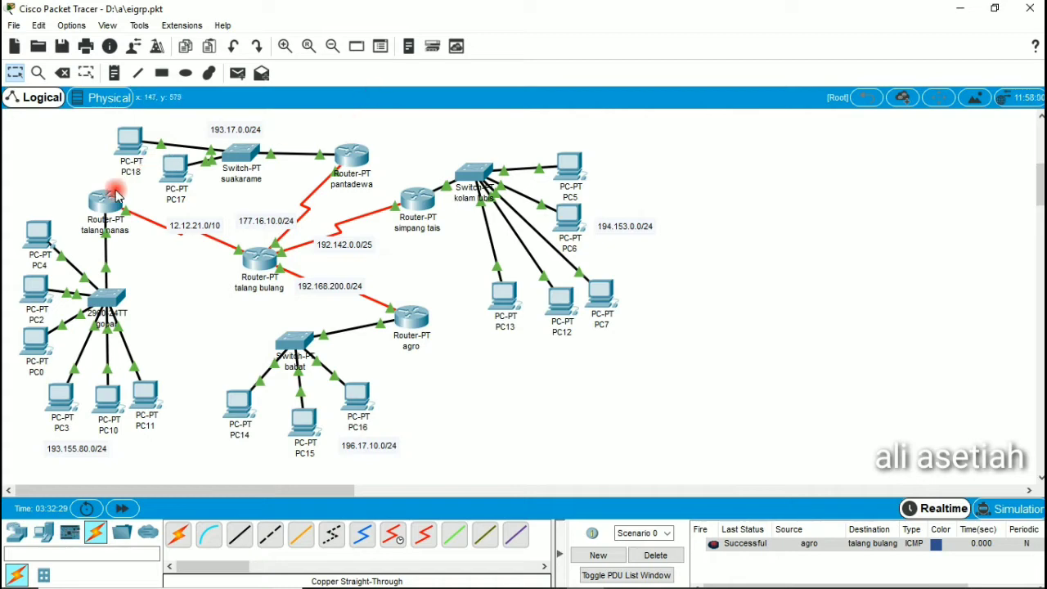
- Open the command line of router talang nanas and enter global configuration mode from the terminal
mouse_move(114, 196)
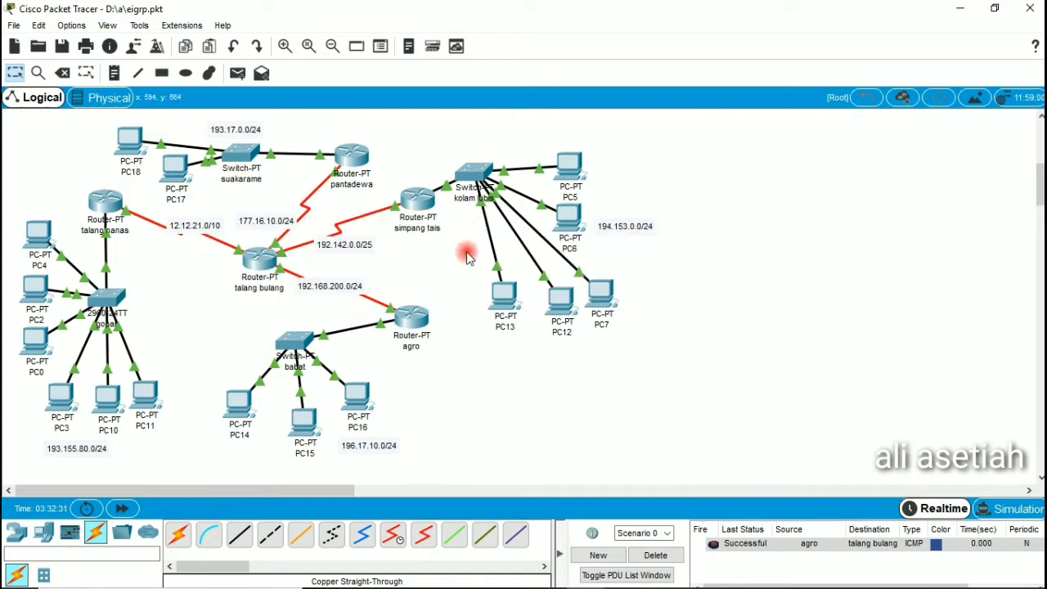
left_click(116, 210)
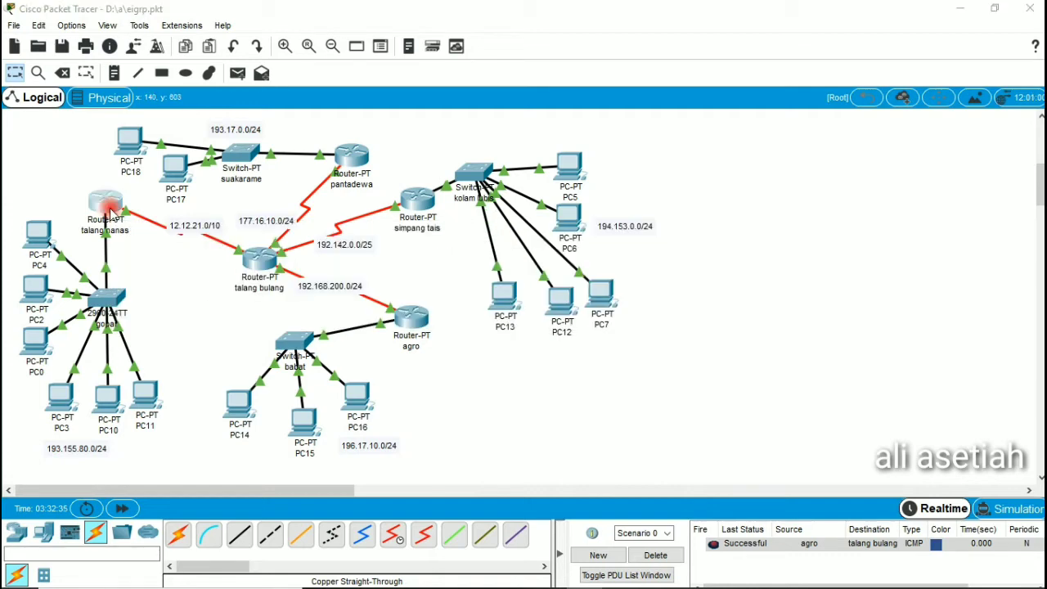
key("Return")
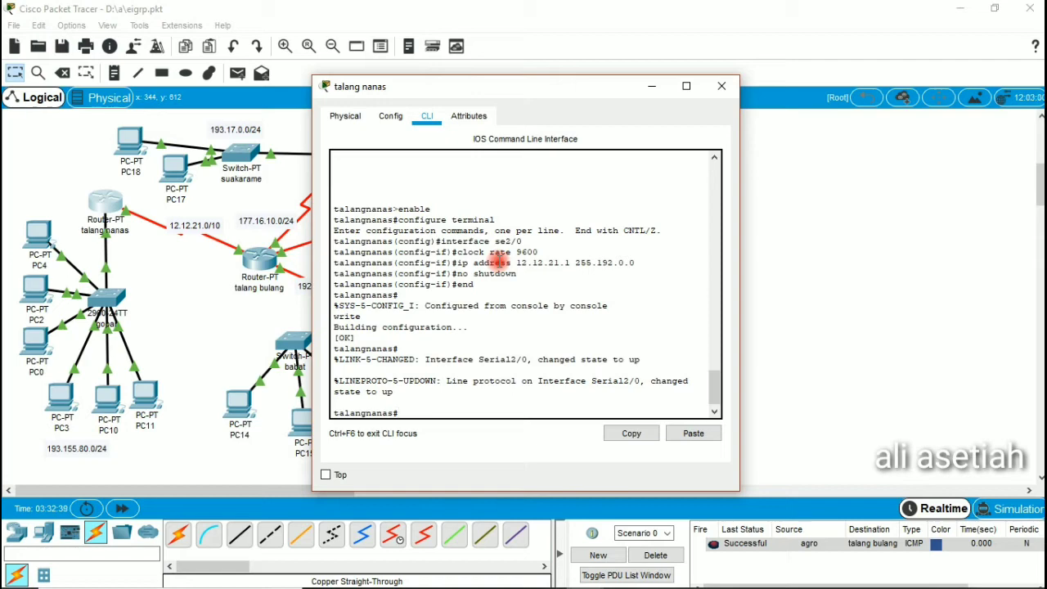
type("conf")
type("igyre")
key("BackSpace")
key("BackSpace")
key("BackSpace")
type("ue")
key("BackSpace")
key("Return")
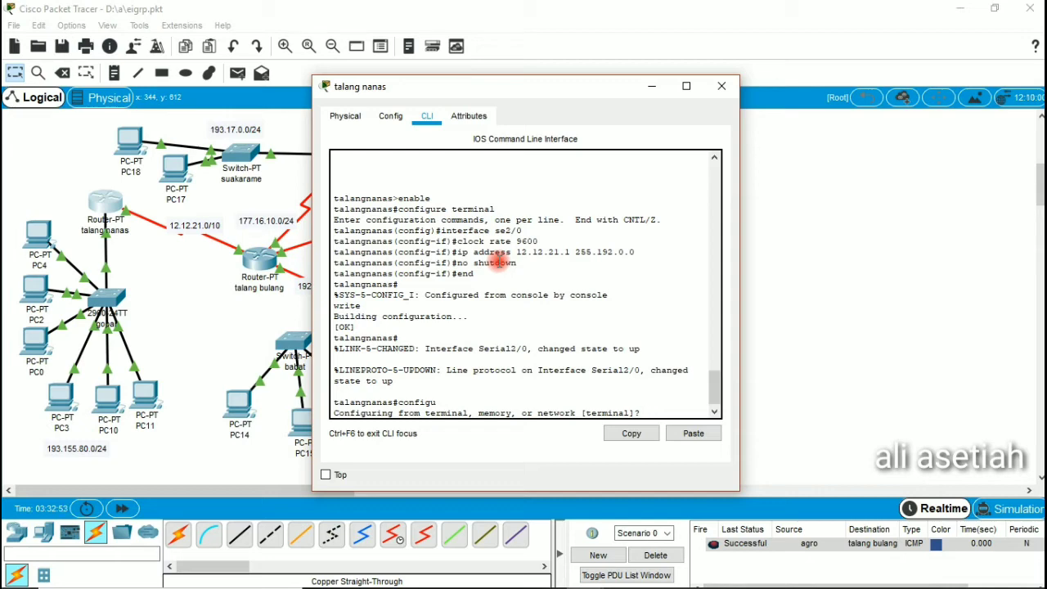
key("Return")
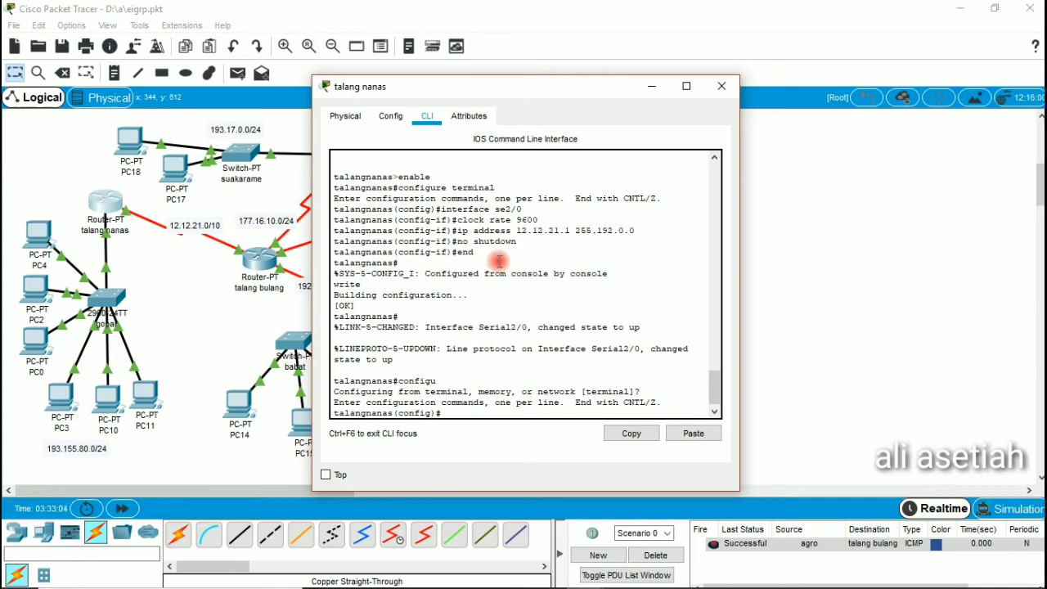
- Look up the allowed autonomous system numbers for router eigrp on talang nanas and start EIGRP with number 10
type("router eigrp")
type("?")
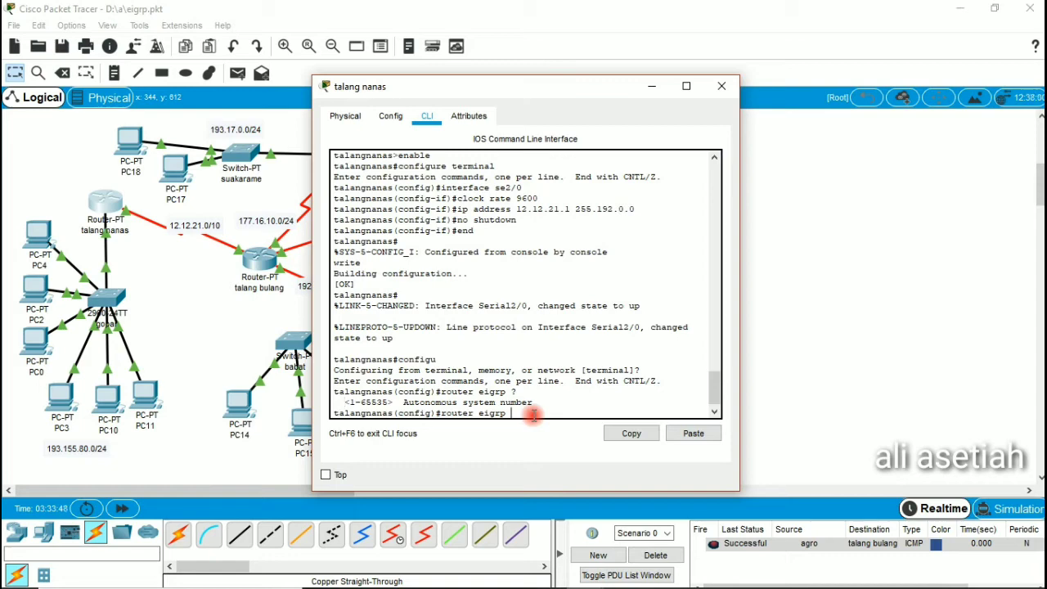
type("10")
key("Return")
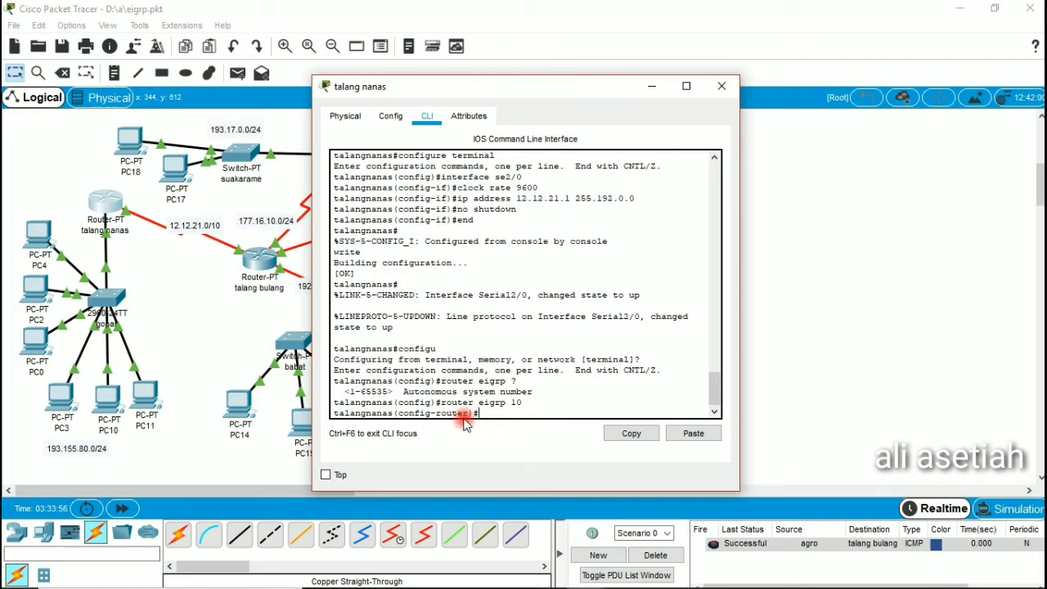
left_click_drag(466, 415, 422, 413)
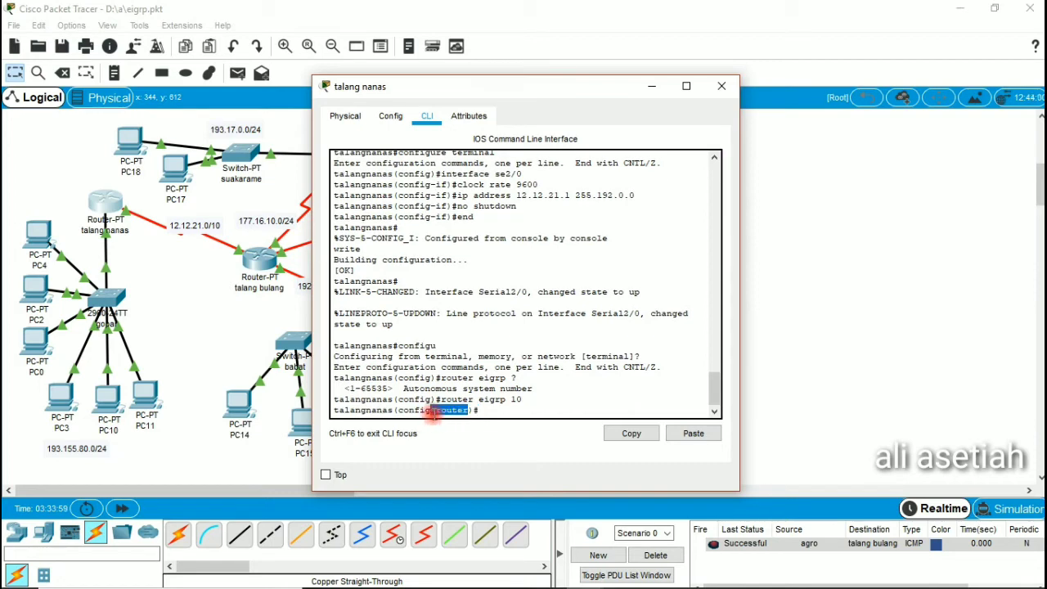
left_click(501, 404)
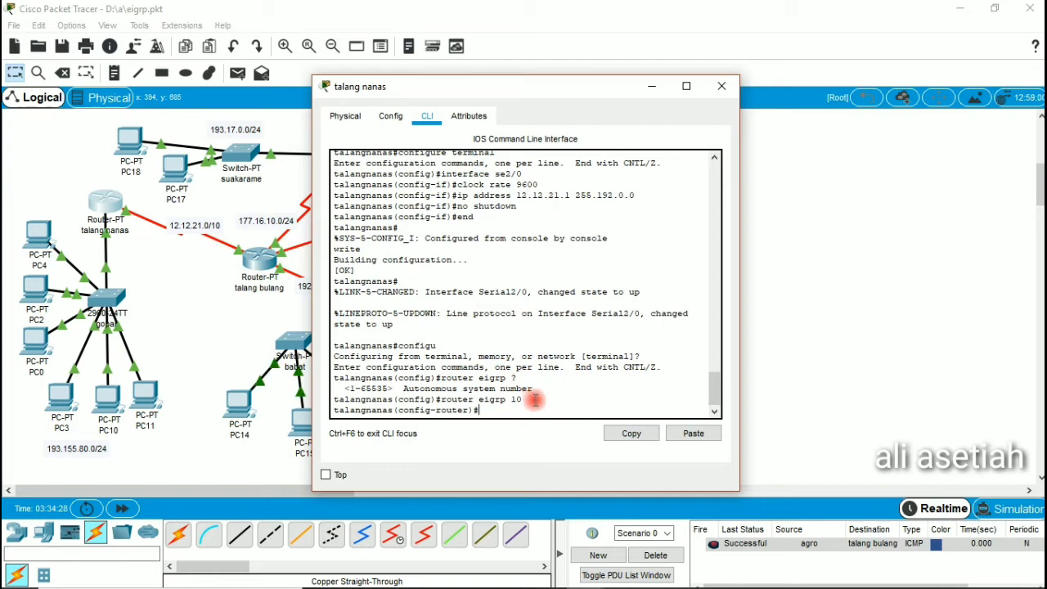
- Add network 193.155.80.0 to the EIGRP 10 process on talang nanas
type("network")
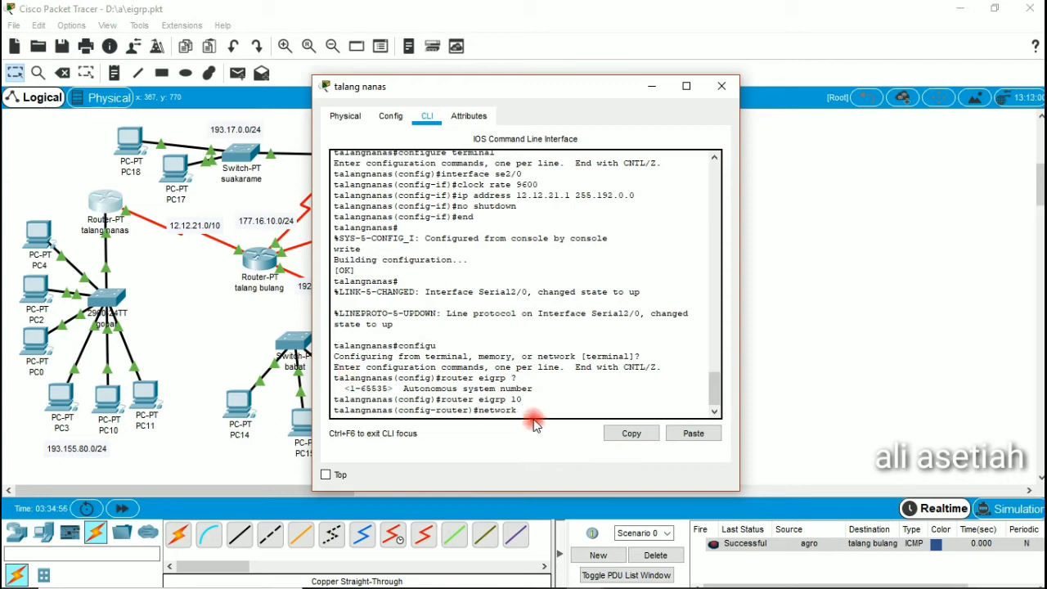
type("193.155.80")
key("Return")
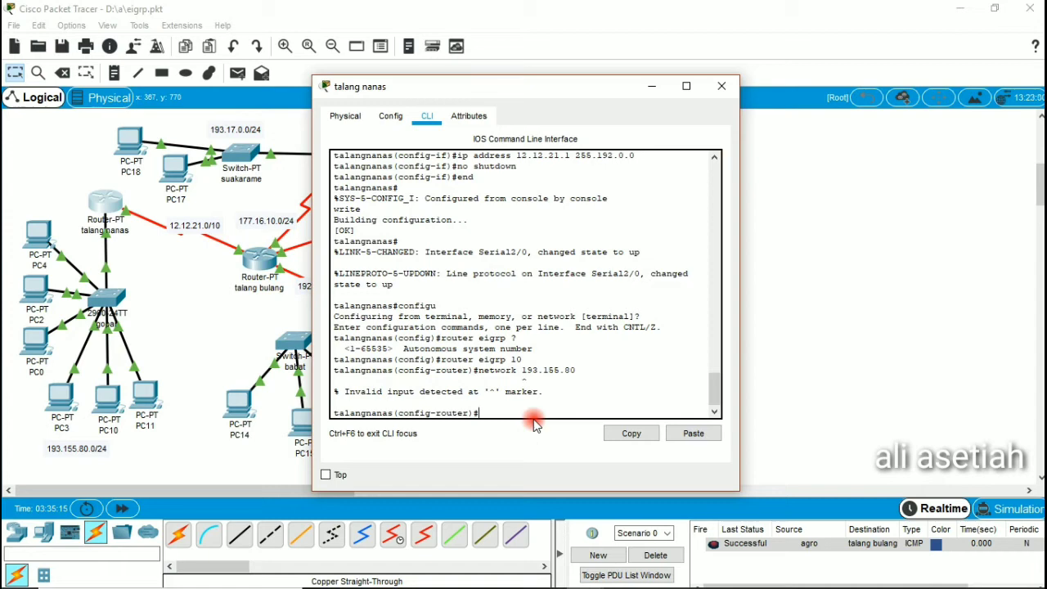
key("Up")
type(".0.0")
key("Return")
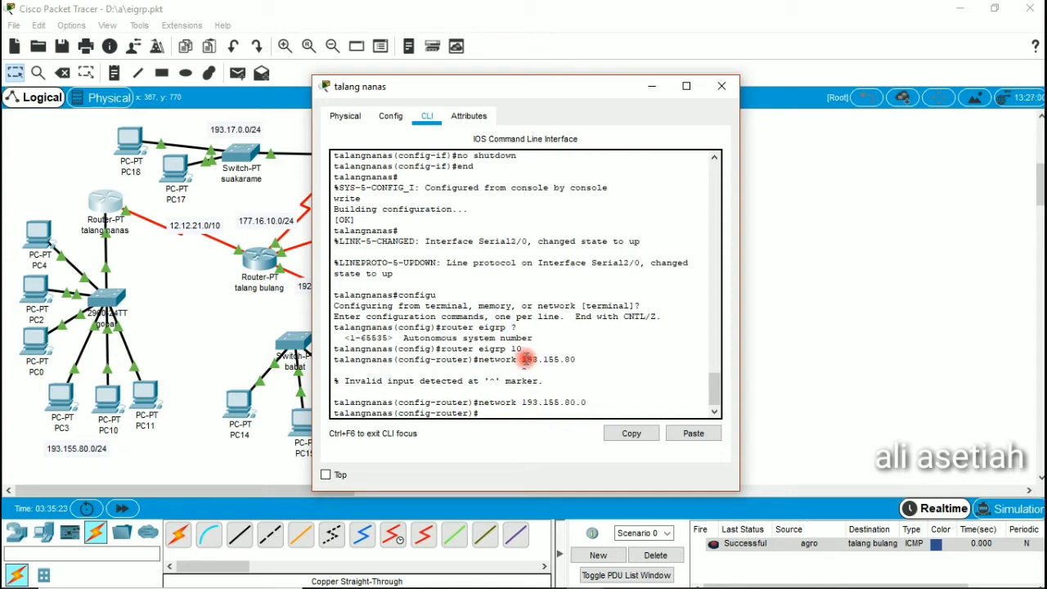
left_click_drag(526, 360, 576, 359)
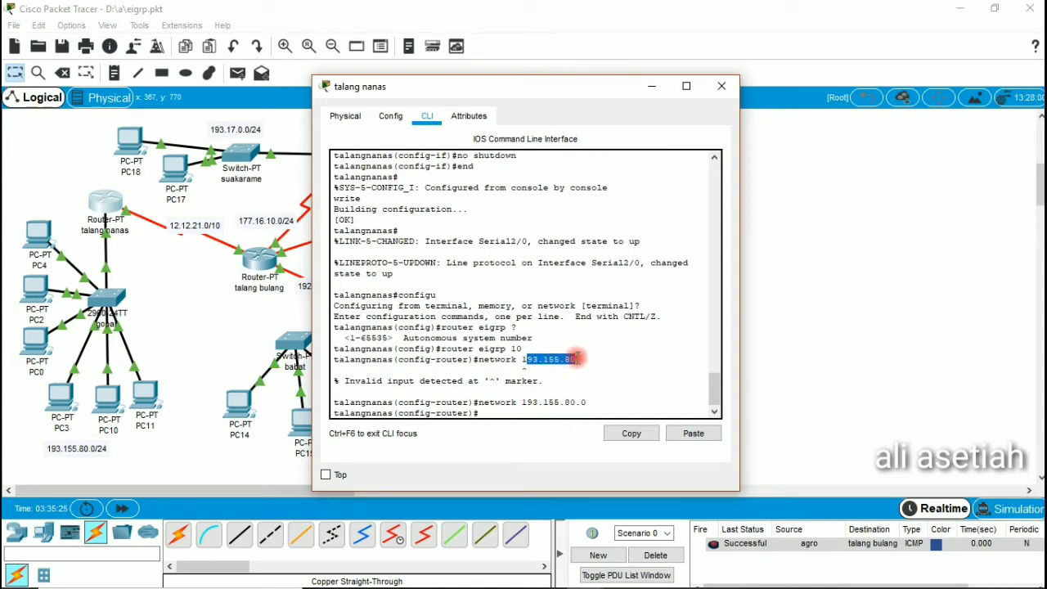
left_click(552, 377)
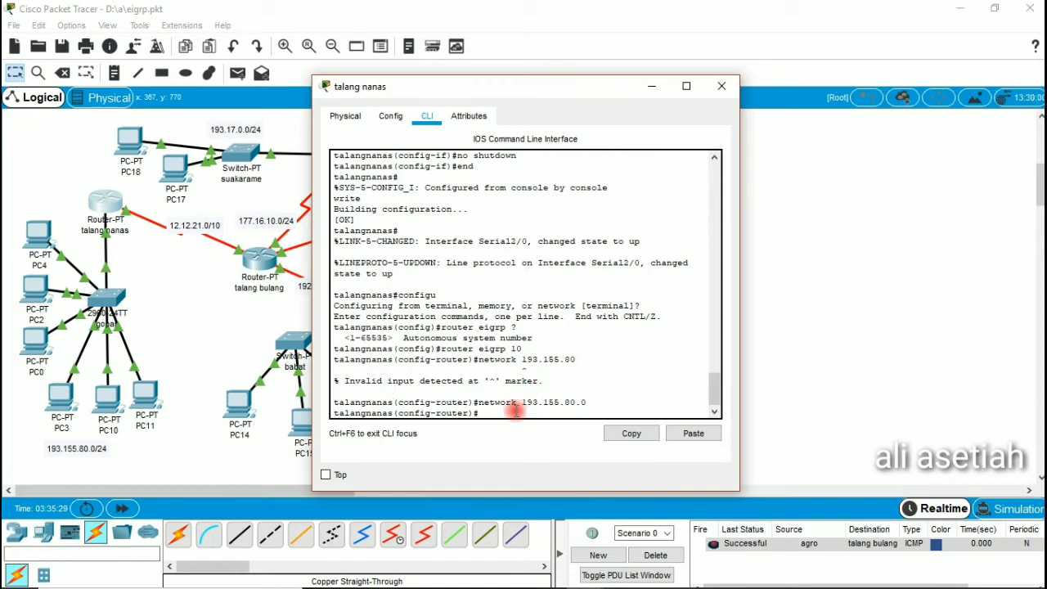
- Add network 12.12.21.0 to EIGRP 10 on talang nanas and close the router's window
type("network 12.12.21.0")
key("Return")
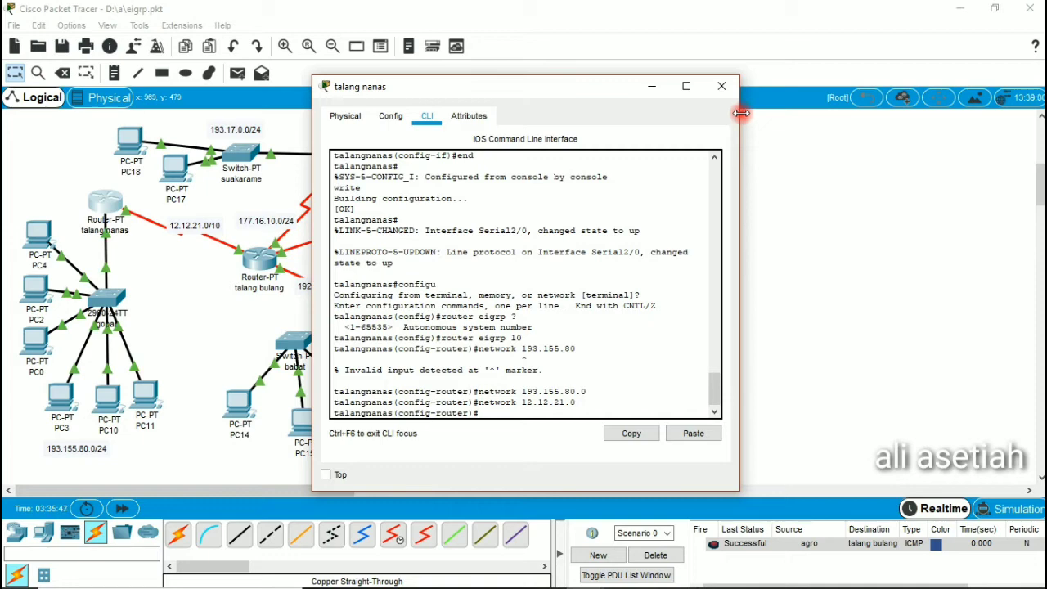
left_click(687, 87)
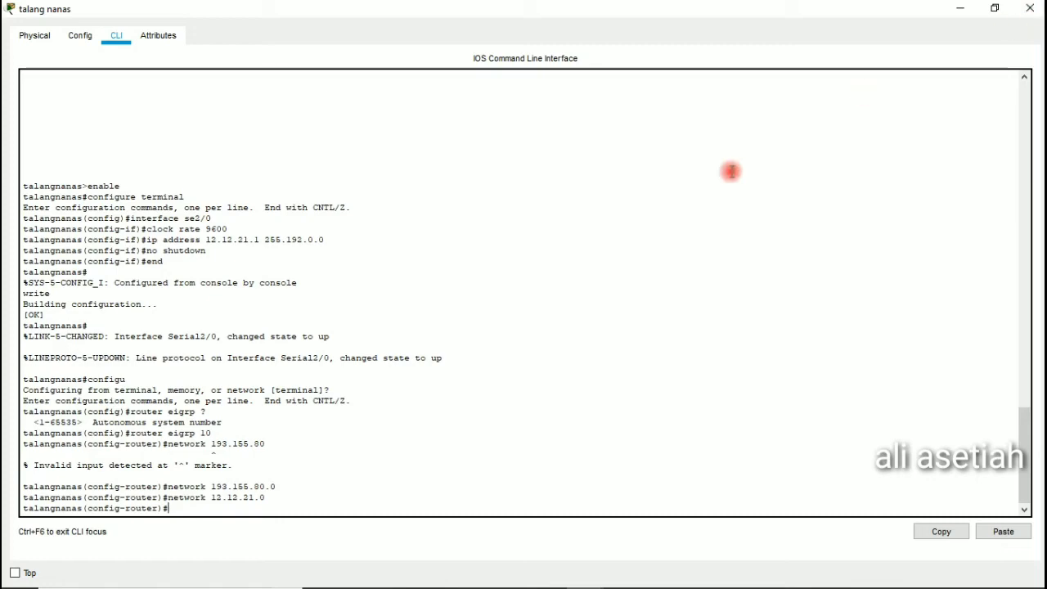
left_click(1029, 8)
- Open router agro's command line, move its window clear of the topology, and enter global configuration mode with enable and configure terminal
left_click(412, 337)
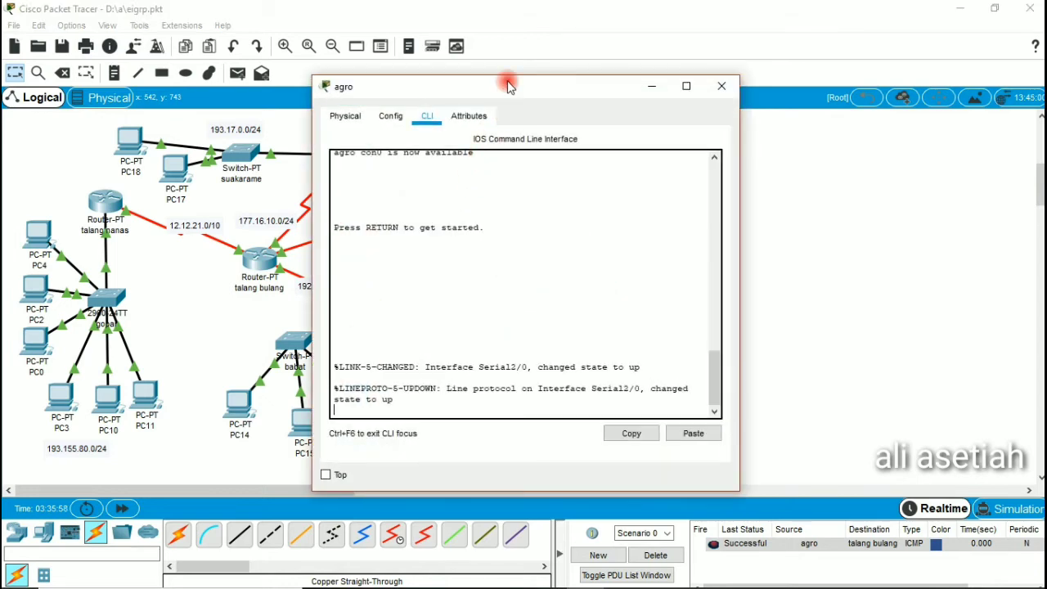
left_click_drag(507, 85, 718, 89)
key("Return")
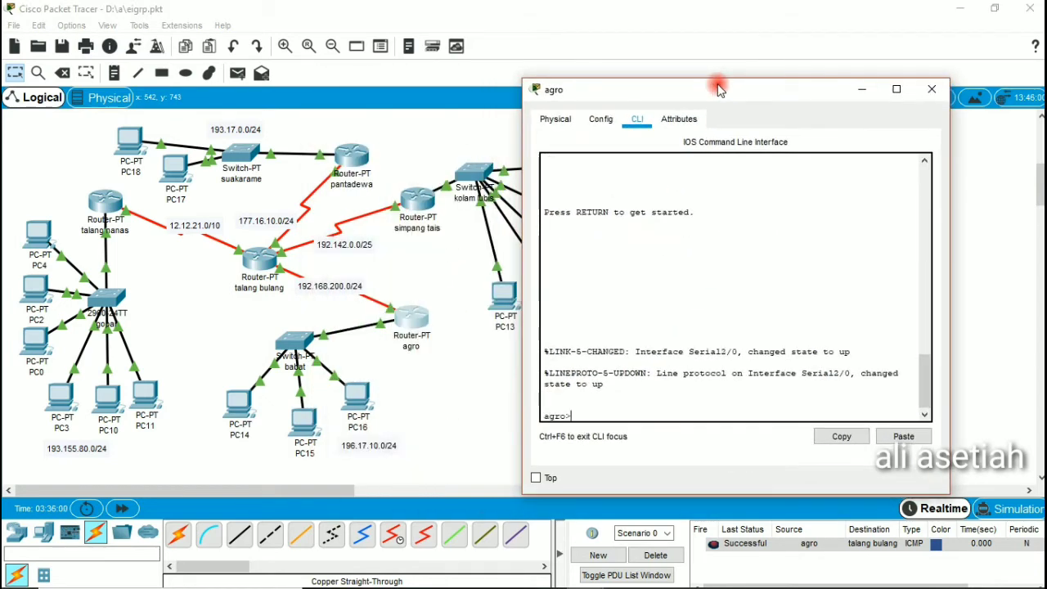
type("enable")
key("Return")
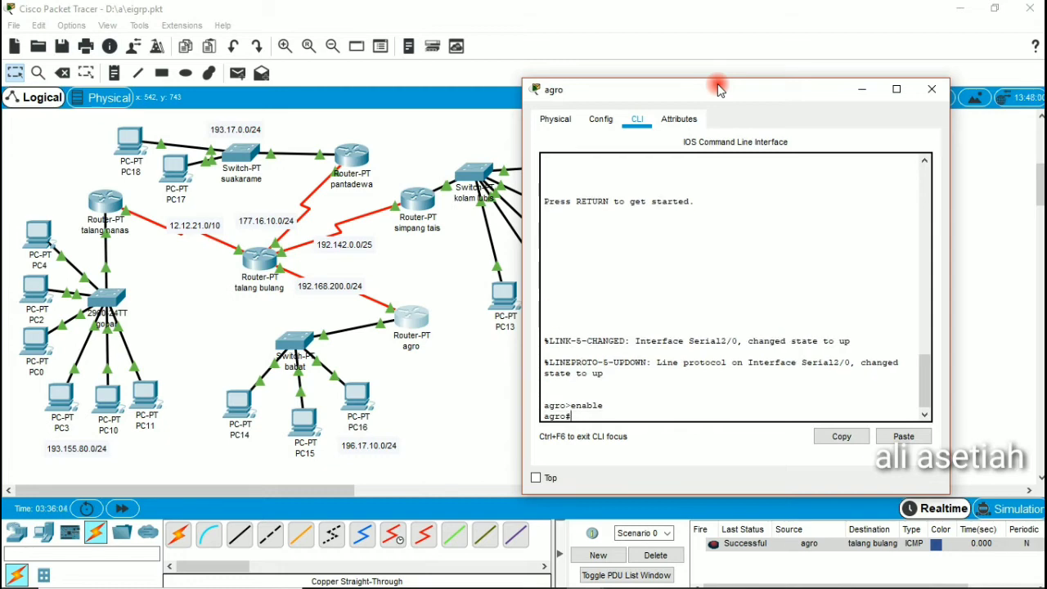
type("configure terminla")
key("BackSpace")
key("BackSpace")
type("al")
key("Return")
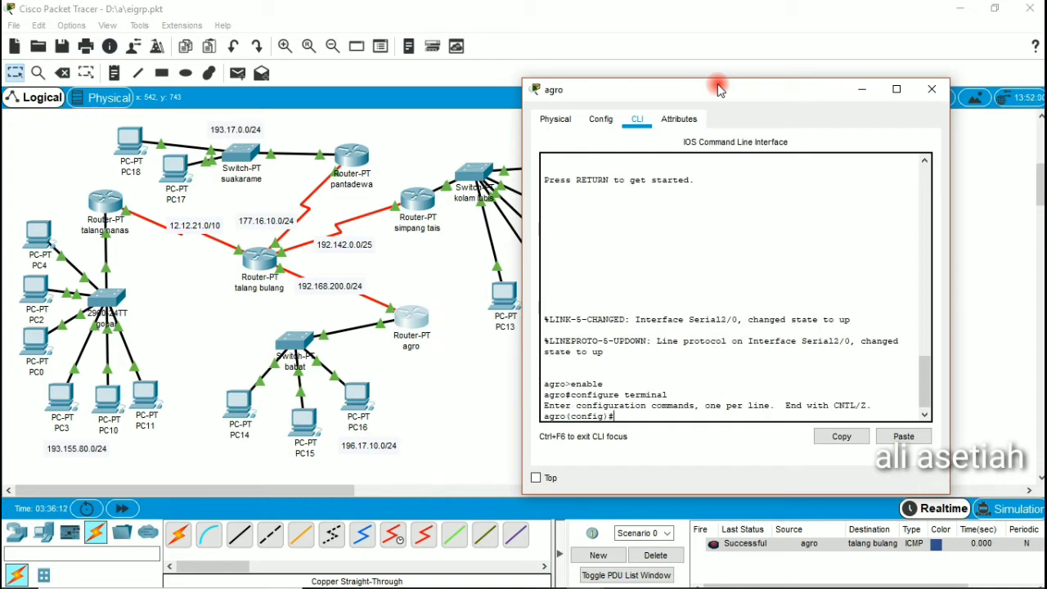
- Start EIGRP with autonomous system number 10 on agro and add network 196.17.10.0
type("router eigrp 10")
key("Return")
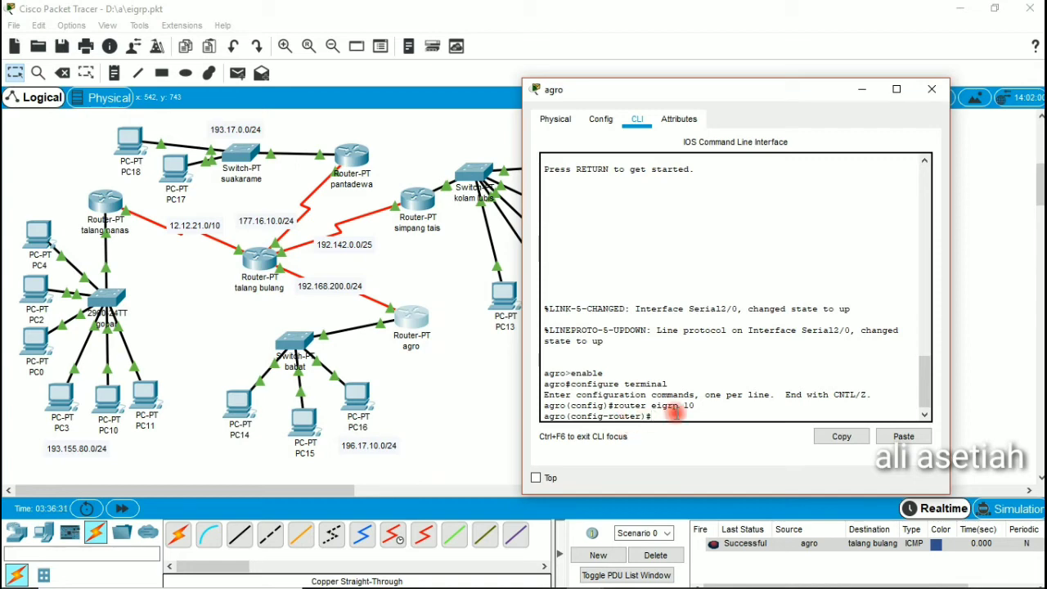
type("network 196.1")
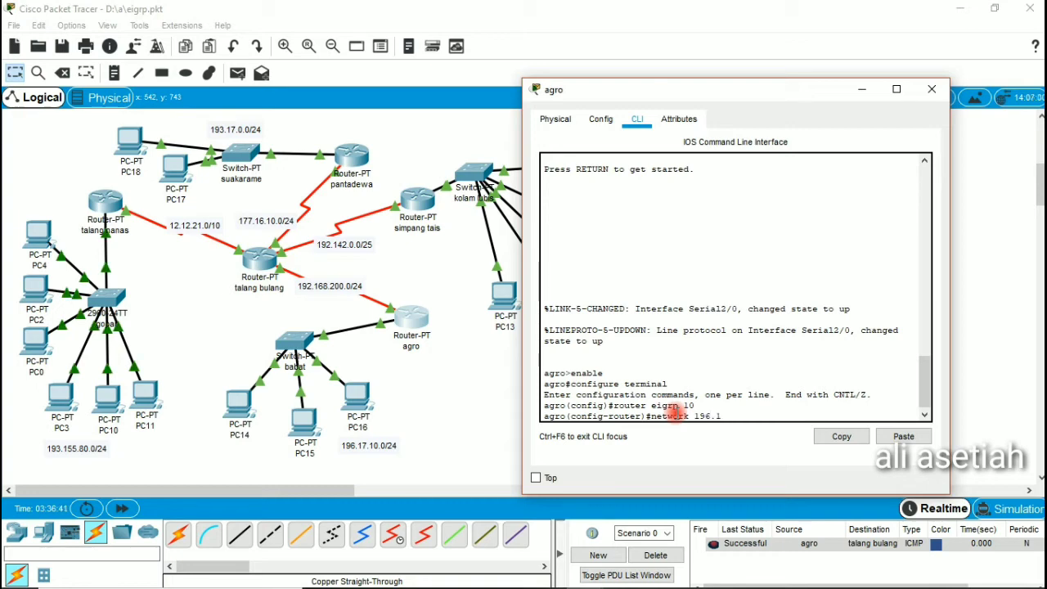
type("7.10.0")
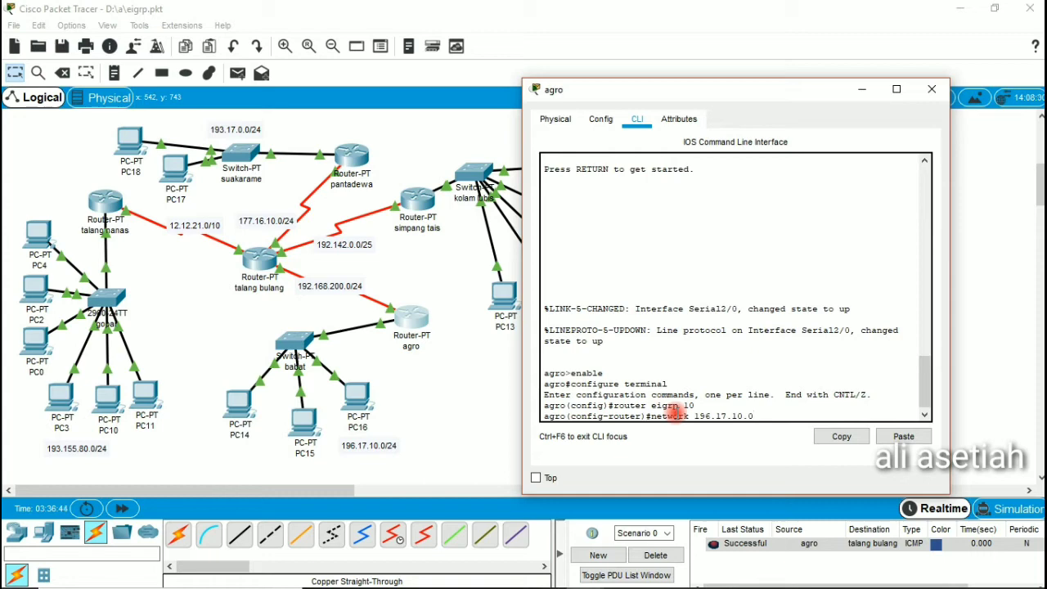
key("Return")
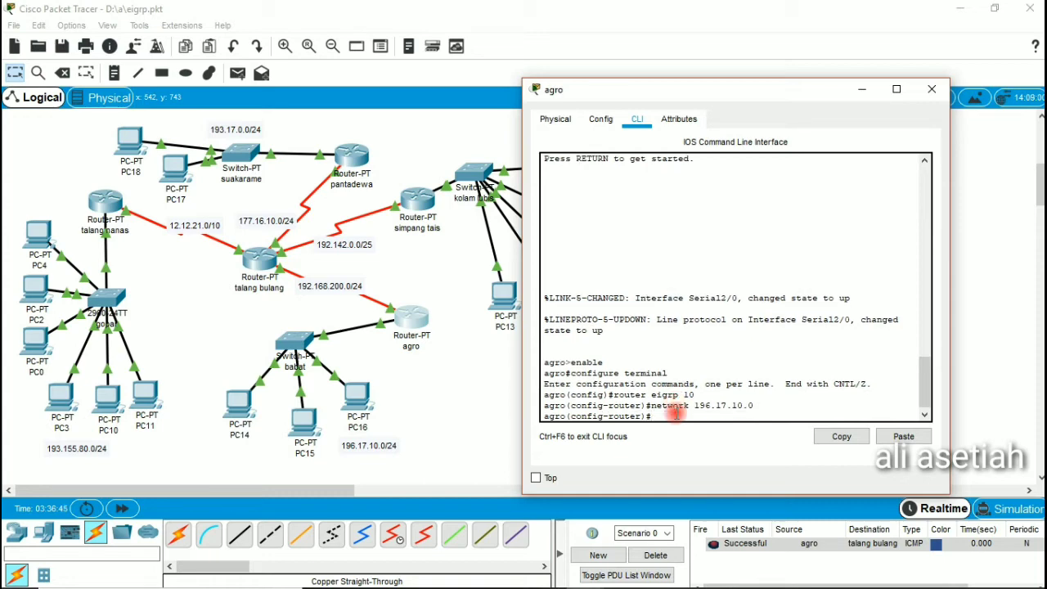
- Add network 192.168.200.0 to EIGRP 10 on agro and close the router's window
type("networkk")
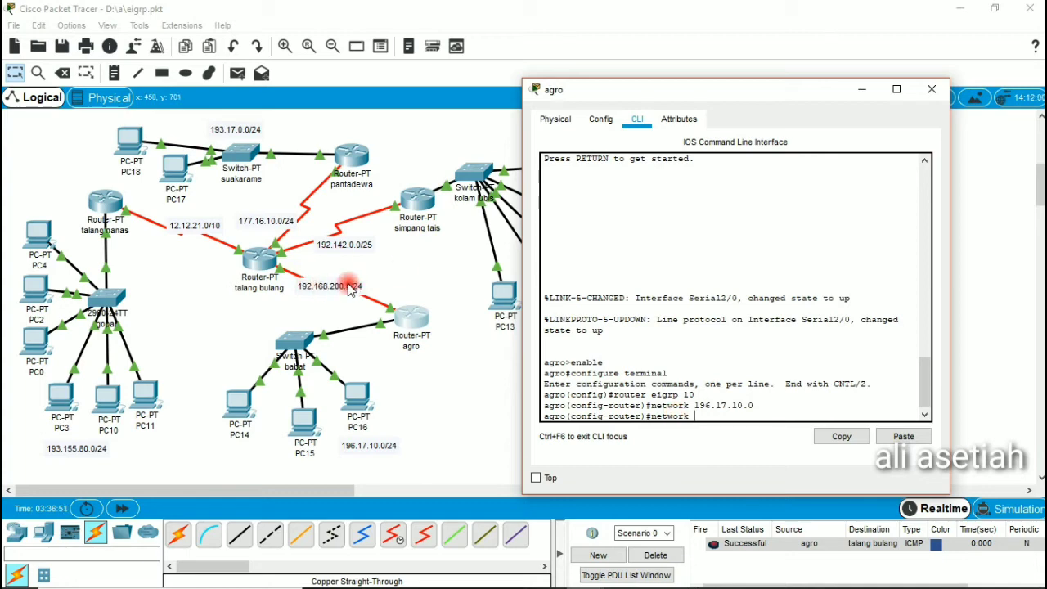
type(" 192.168.200.0")
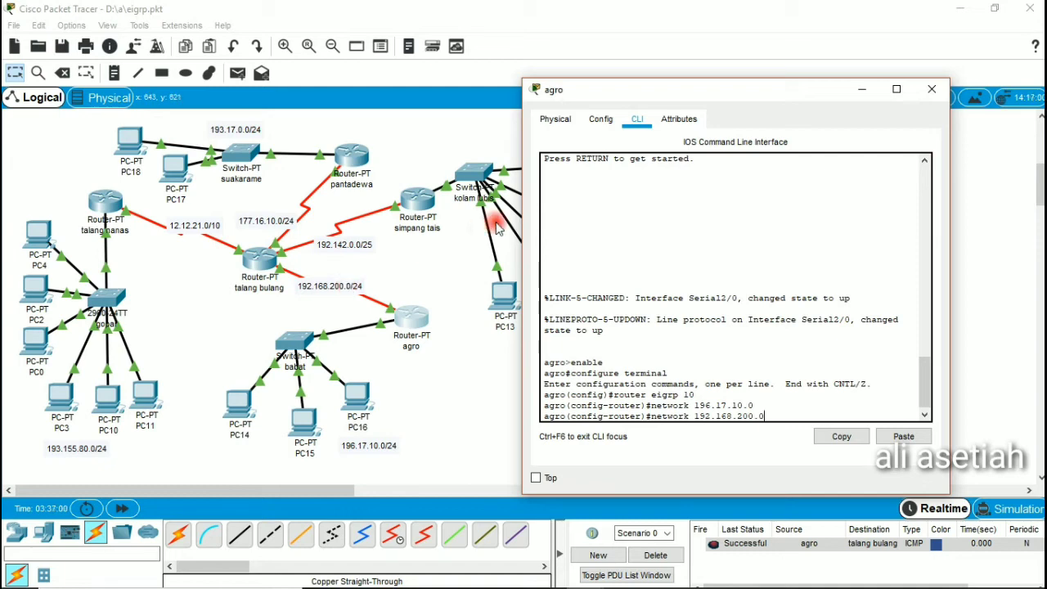
key("Return")
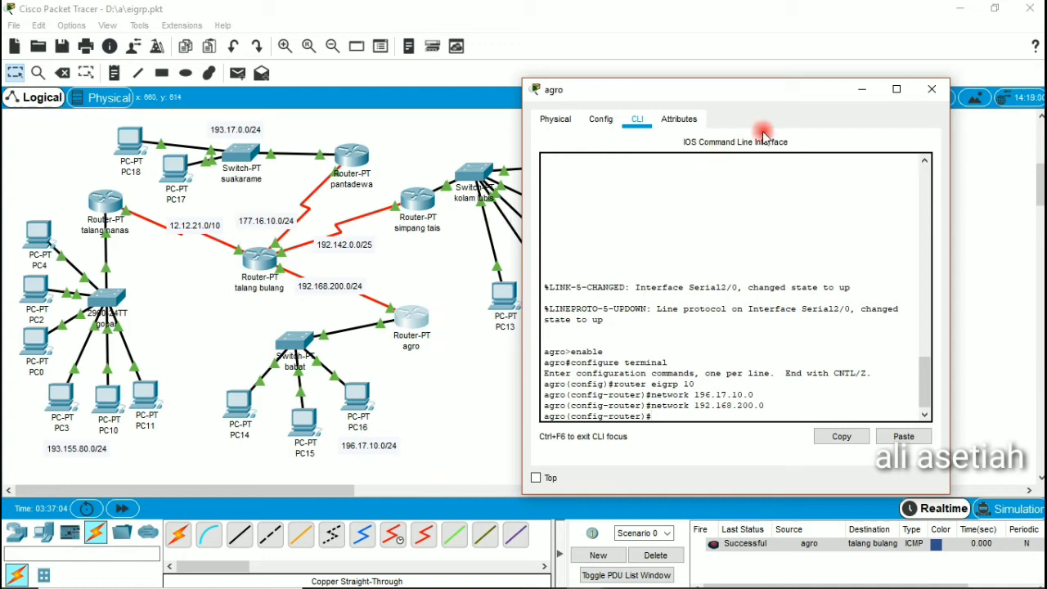
left_click(936, 95)
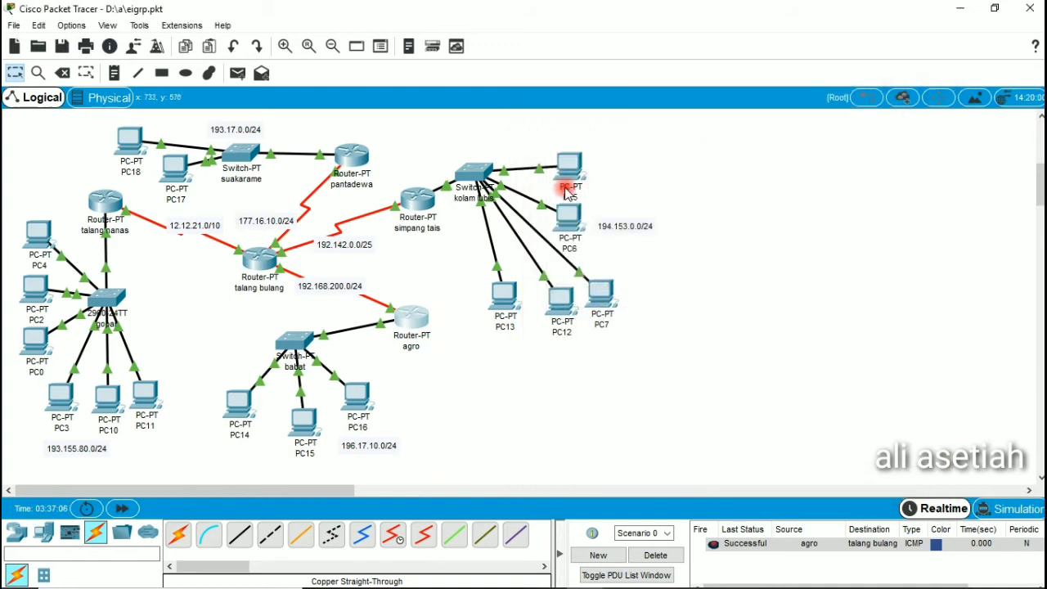
- Open router simpang tais's command line, move its window clear of the topology, and enter global configuration mode with enable and configure terminal
left_click(417, 193)
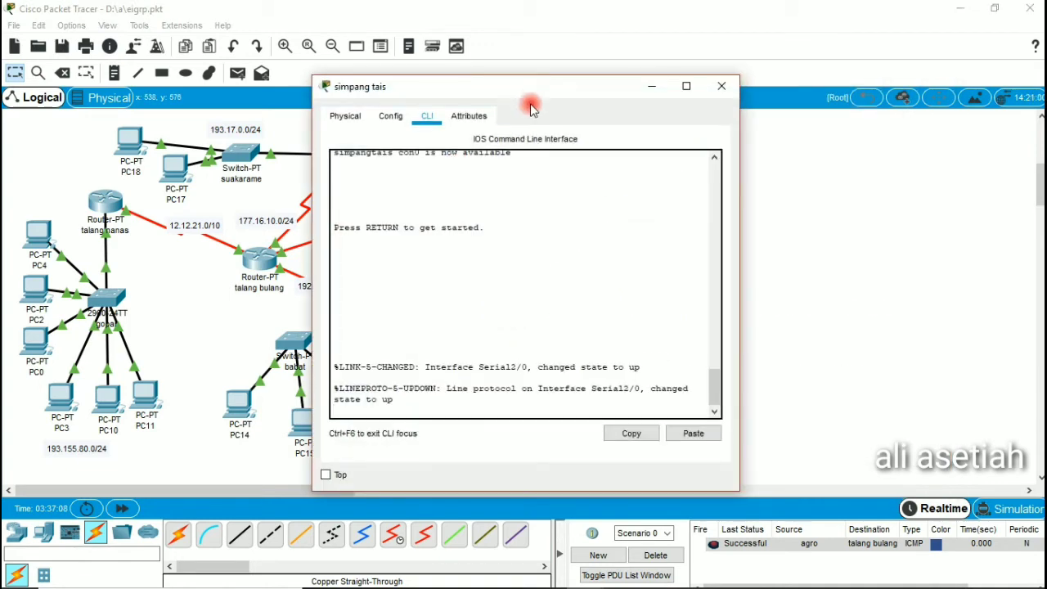
left_click_drag(534, 94, 805, 54)
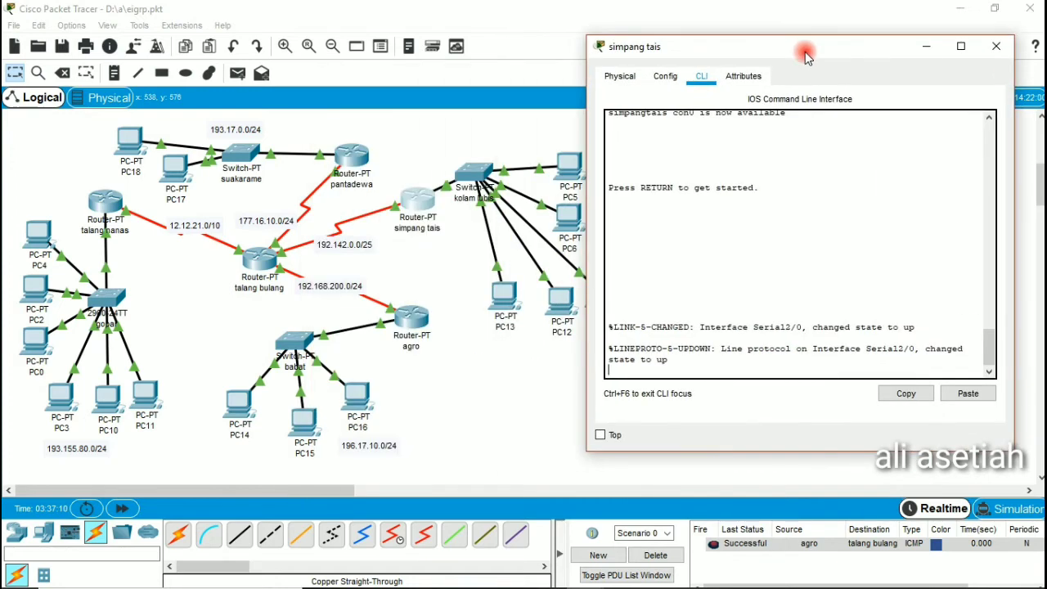
key("Return")
type("en")
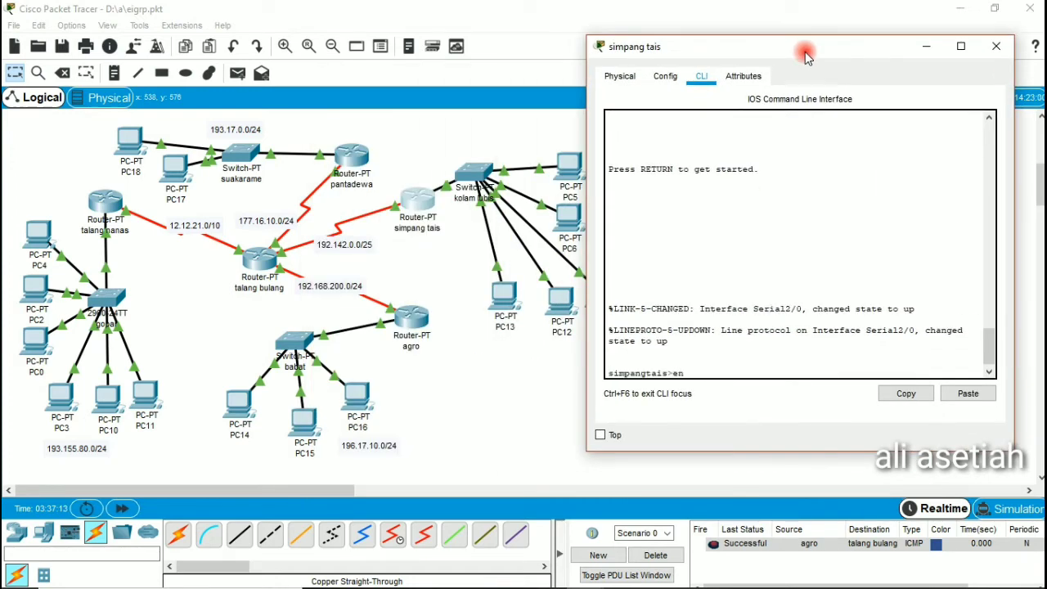
type("able")
key("Return")
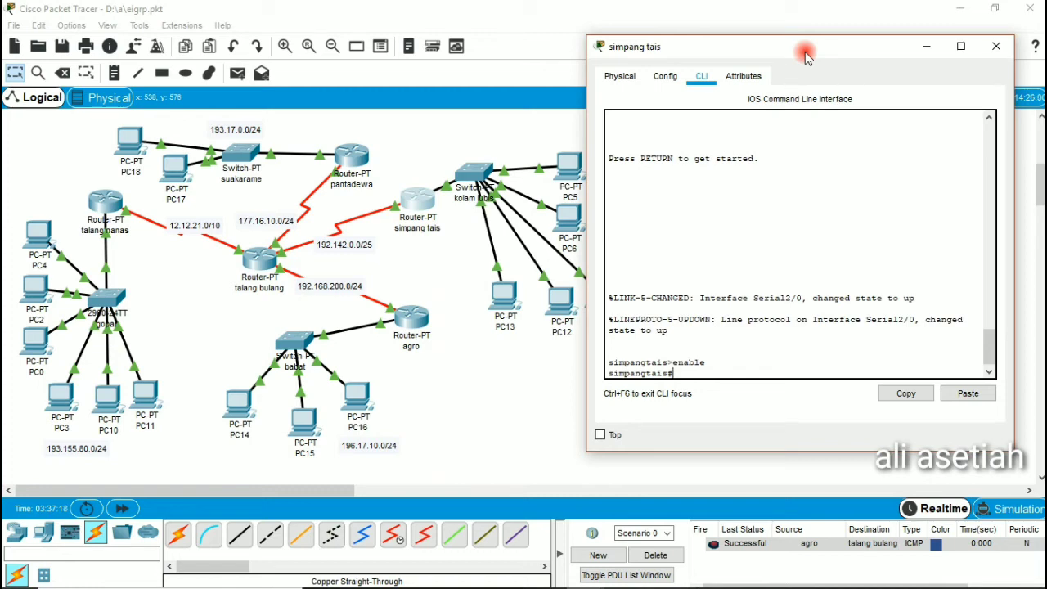
type("configure terminal")
key("Return")
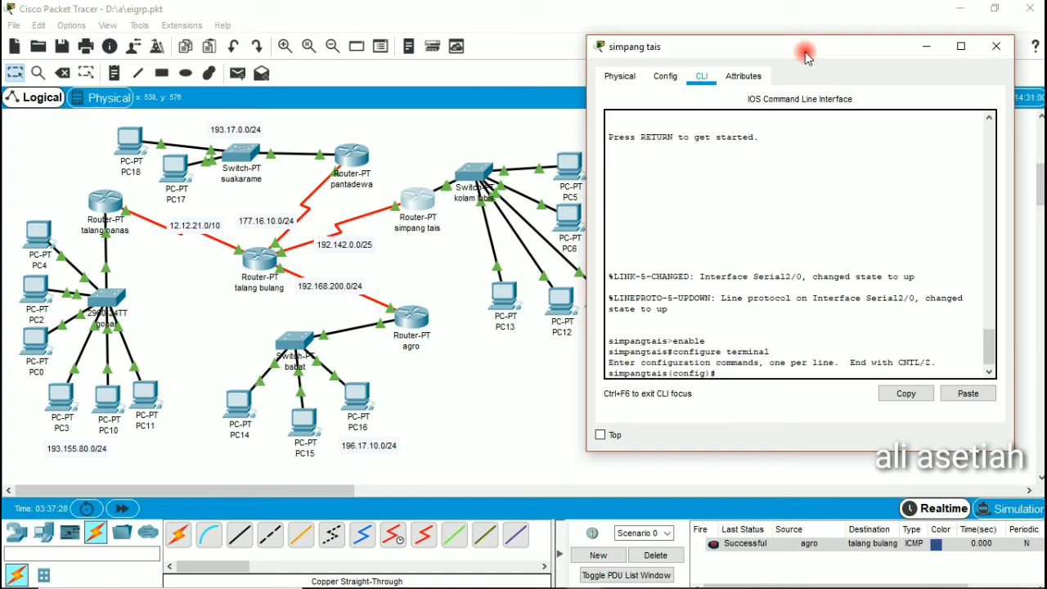
- Start EIGRP with autonomous system number 10 on simpang tais and add network 194.153.0.0
type("router eigrp 10")
key("Return")
type("ne")
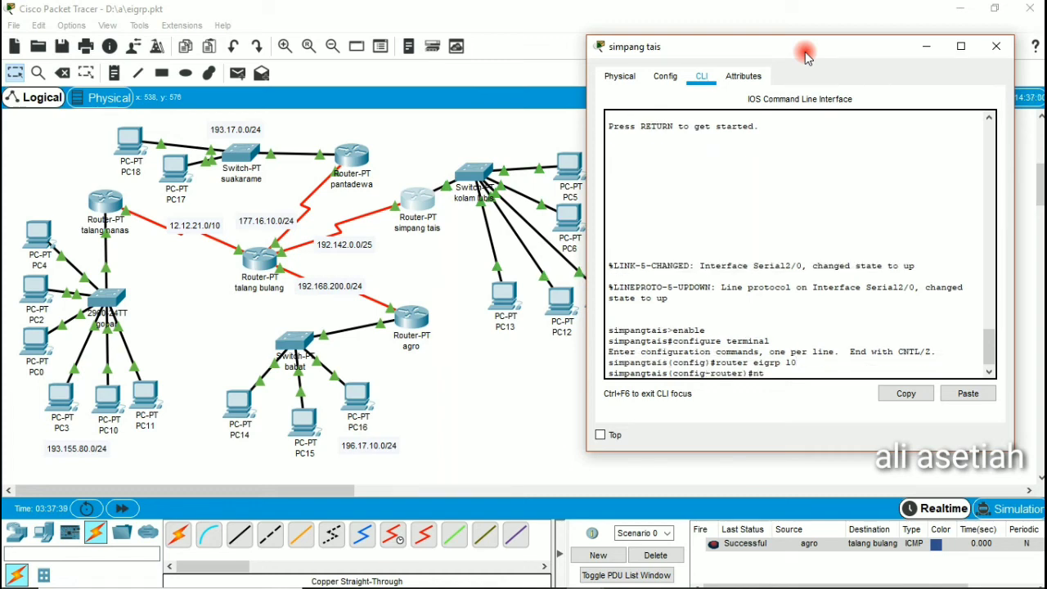
left_click_drag(806, 55, 903, 55)
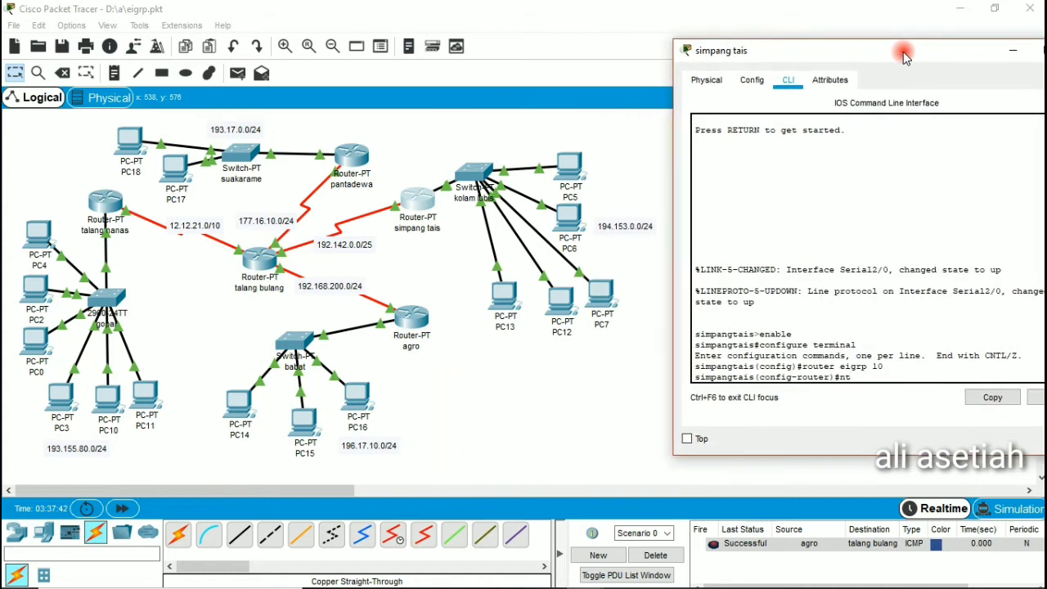
key("BackSpace")
type("etworkn")
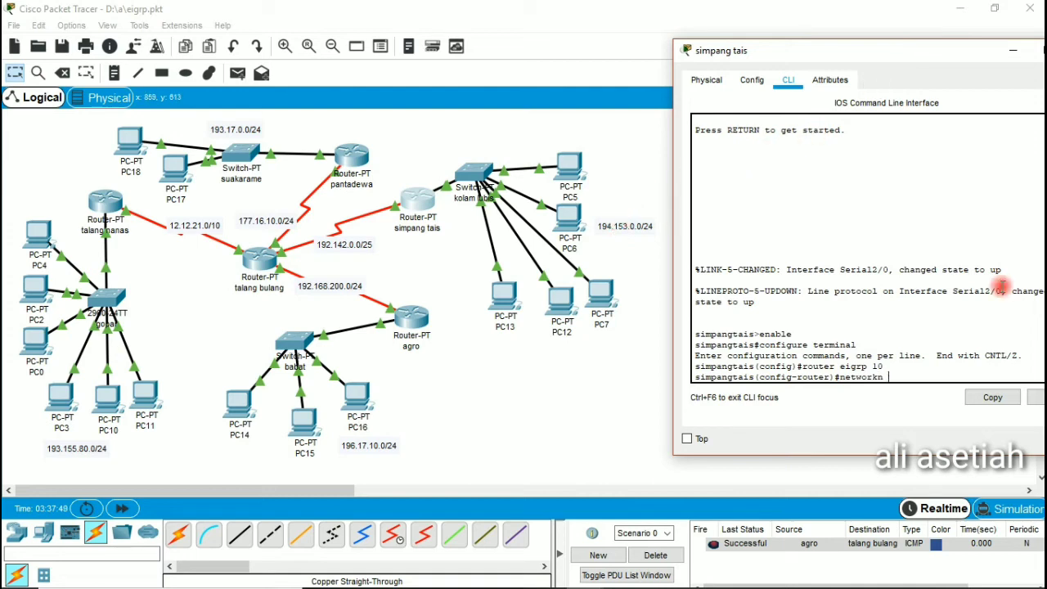
key("BackSpace")
type("194")
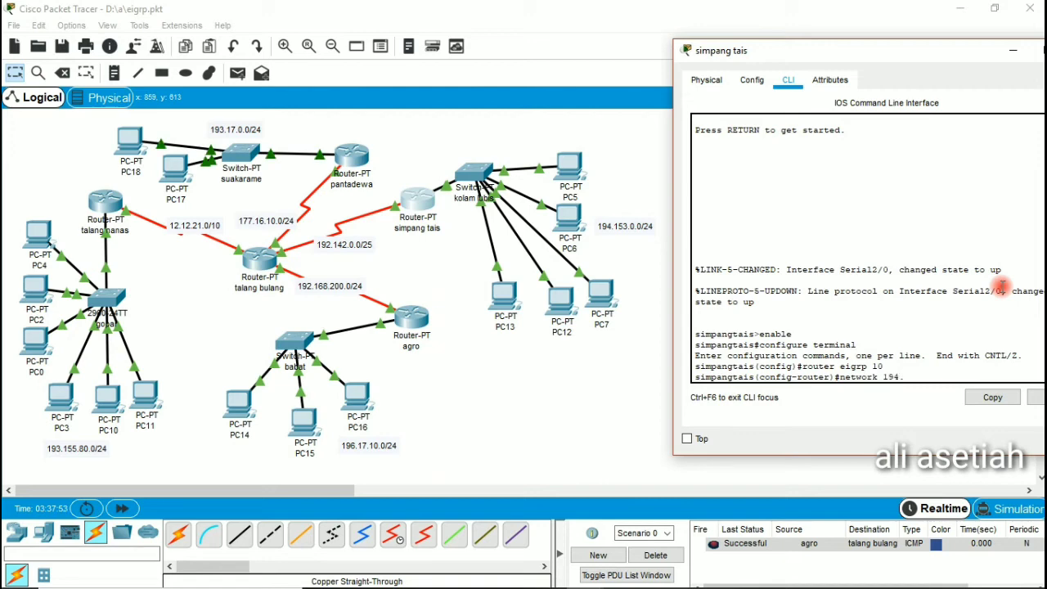
type(".153.0.0")
key("Return")
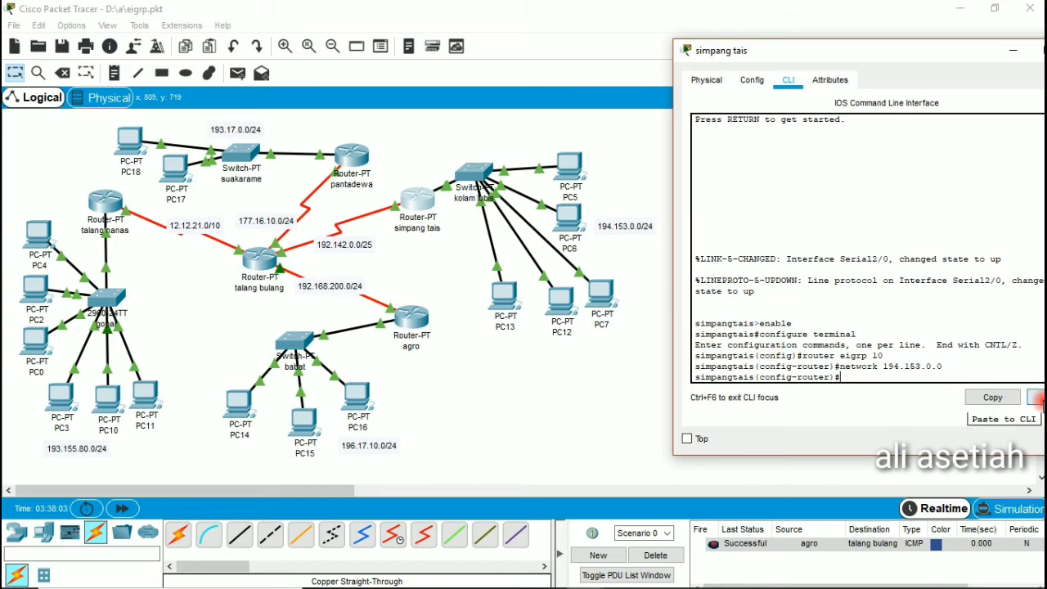
- Add network 192.142.0.0 to EIGRP 10 on simpang tais and close the router's window
type("networ")
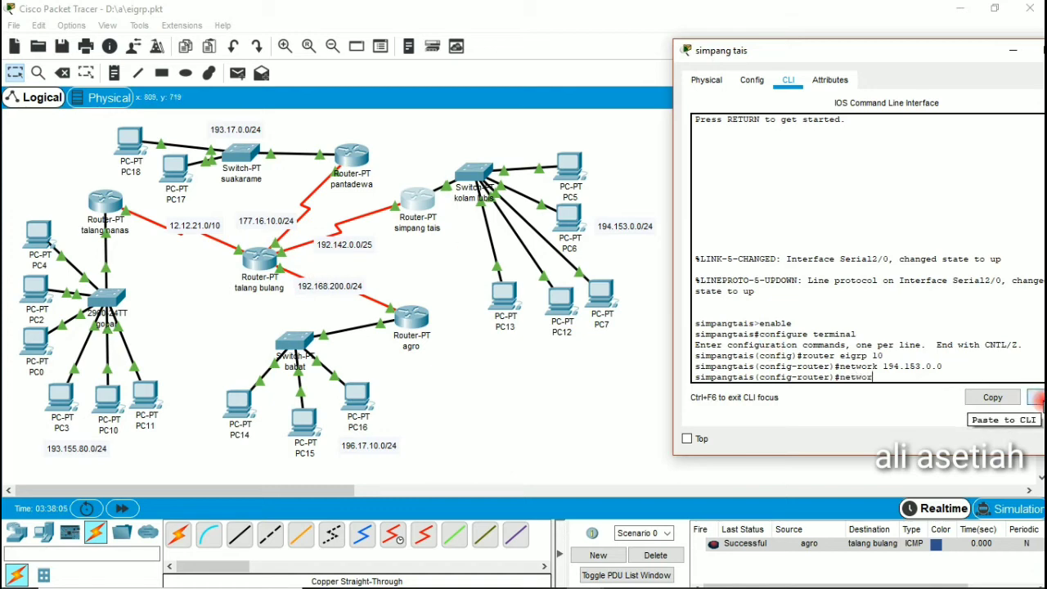
type("km")
key("BackSpace")
type("192.142.")
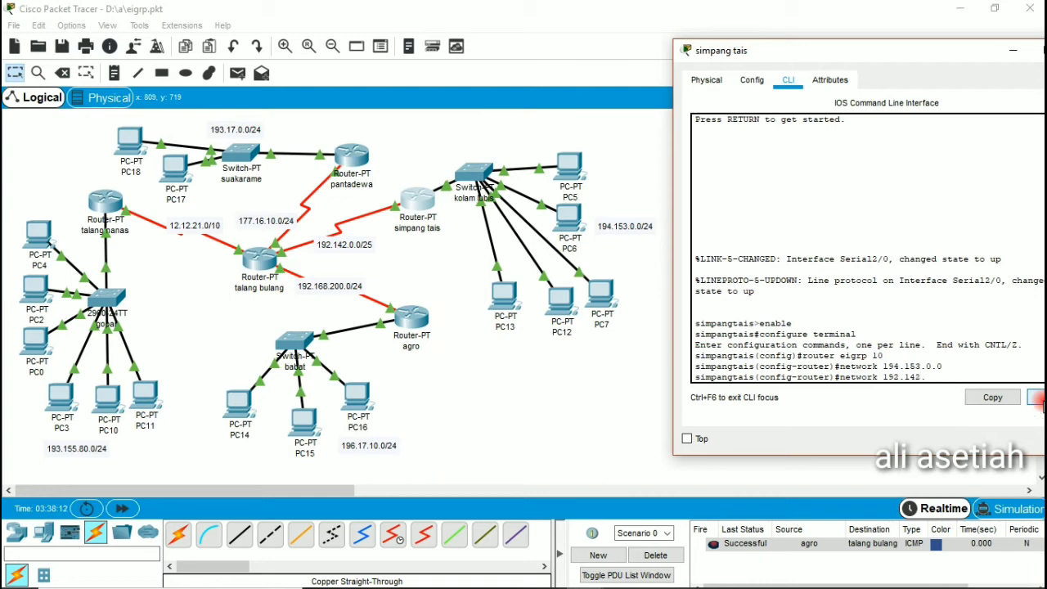
type("0.0")
key("Return")
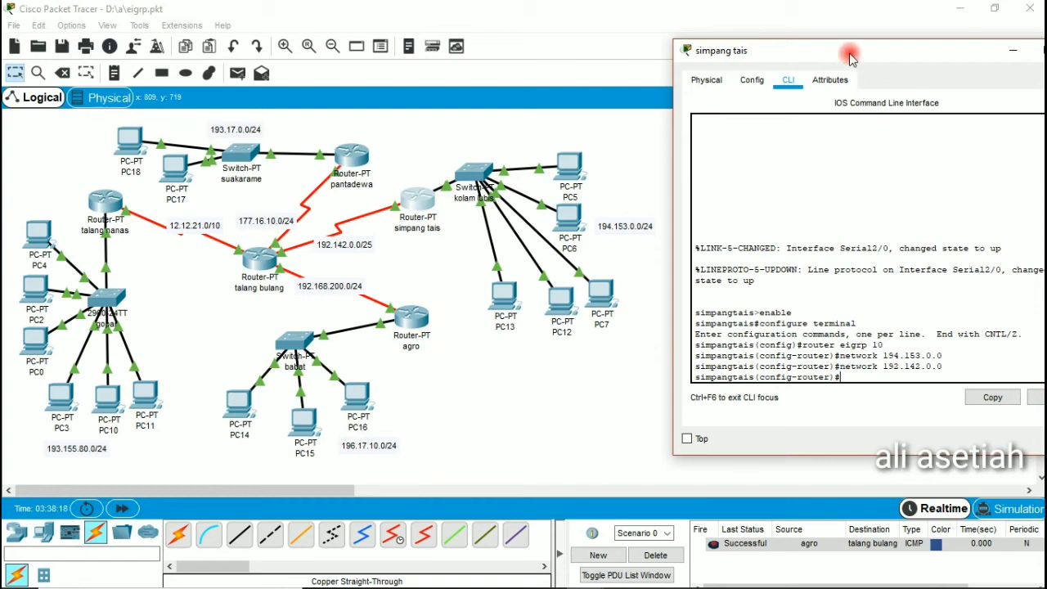
left_click_drag(851, 53, 739, 52)
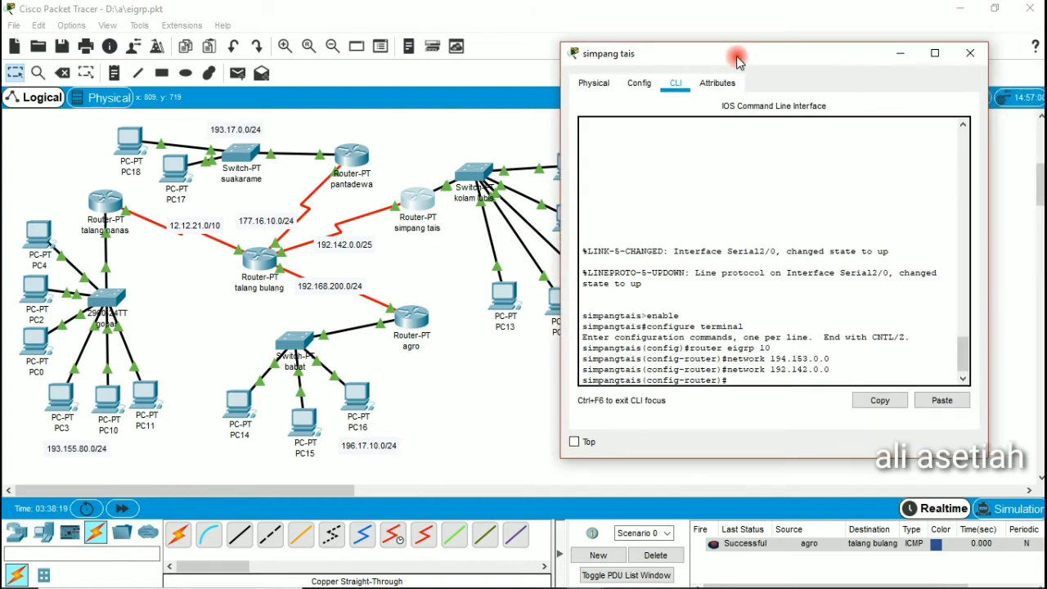
left_click(970, 54)
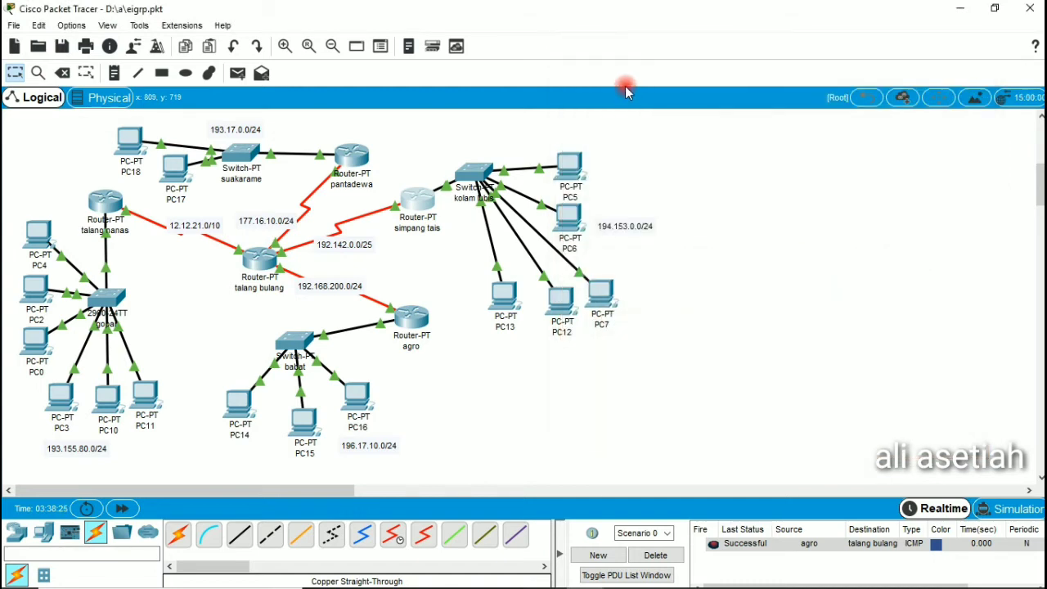
- Open router pantadewa's command line, move its window off the router links, and enter global configuration mode with enable and configure terminal
left_click(362, 163)
left_click_drag(518, 92, 668, 86)
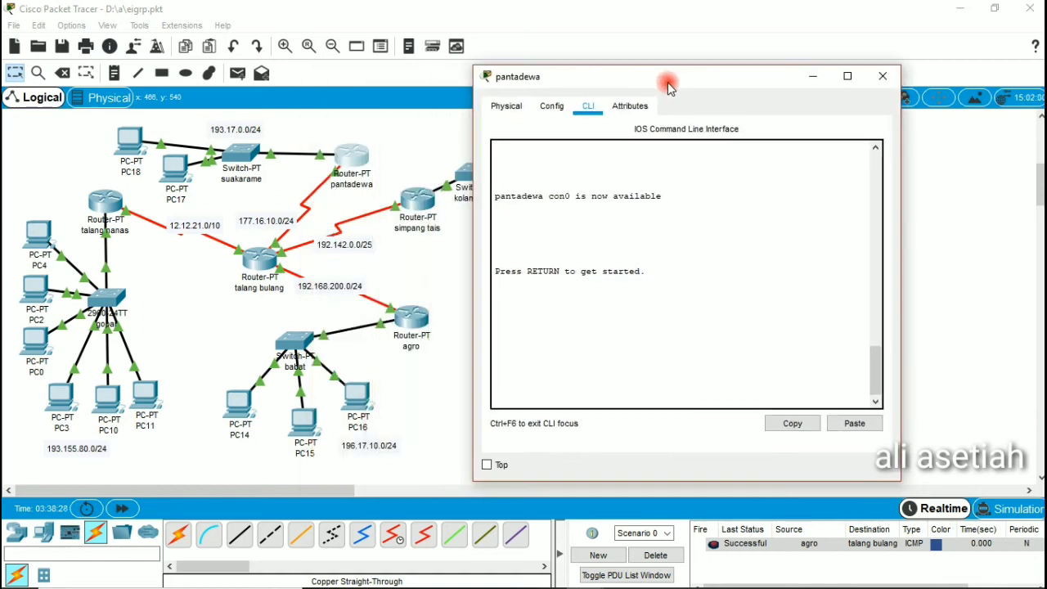
key("Return")
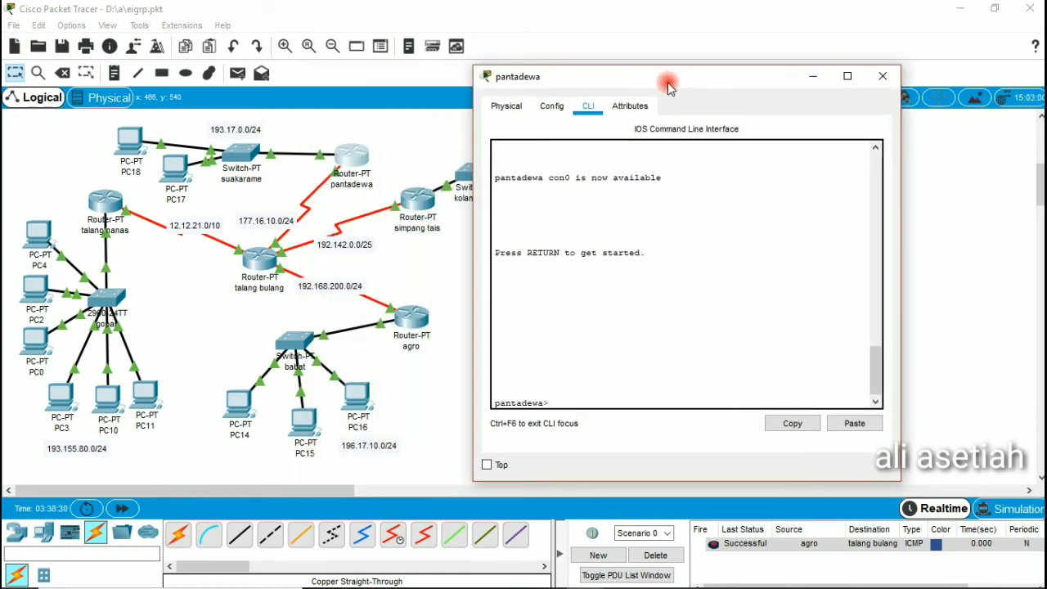
type("enable")
key("Return")
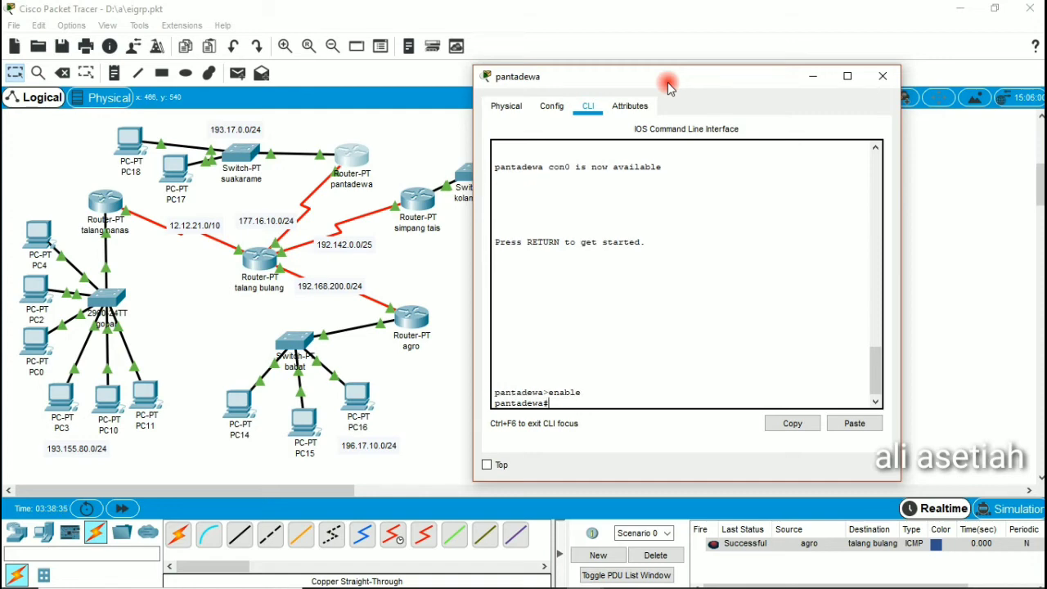
type("configure terminal")
key("Return")
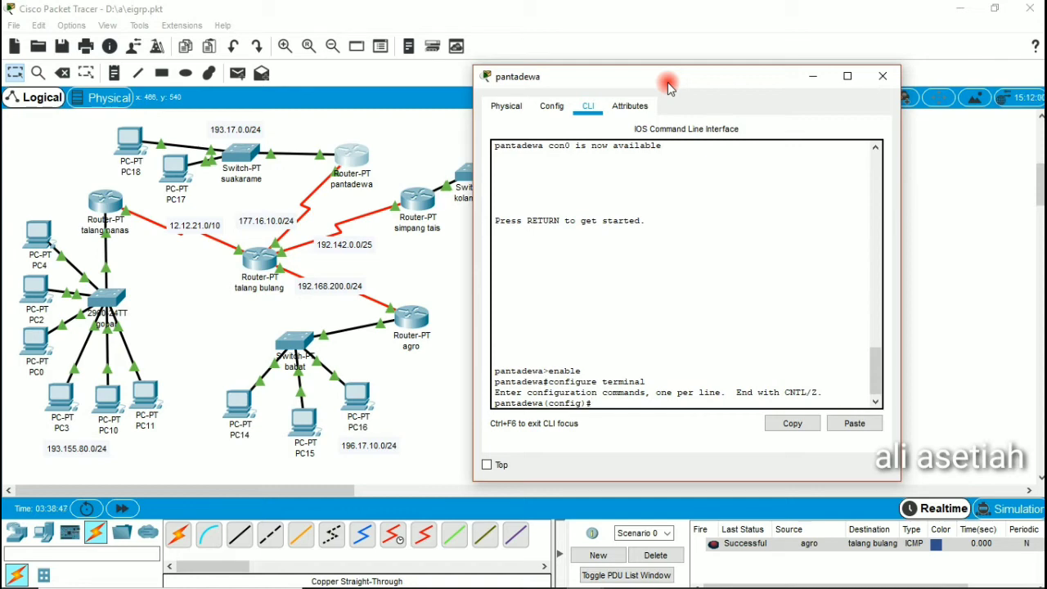
- Start EIGRP with autonomous system number 10 on pantadewa and add network 193.17.0.0
type("router eigrp 10")
key("Return")
type("nt")
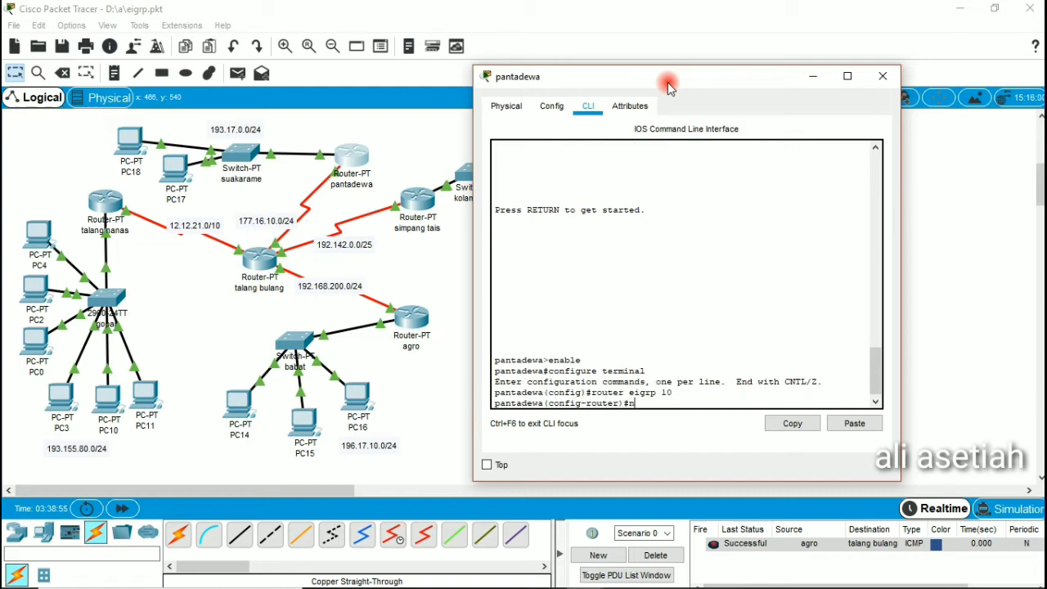
key("BackSpace")
key("BackSpace")
type("etwork")
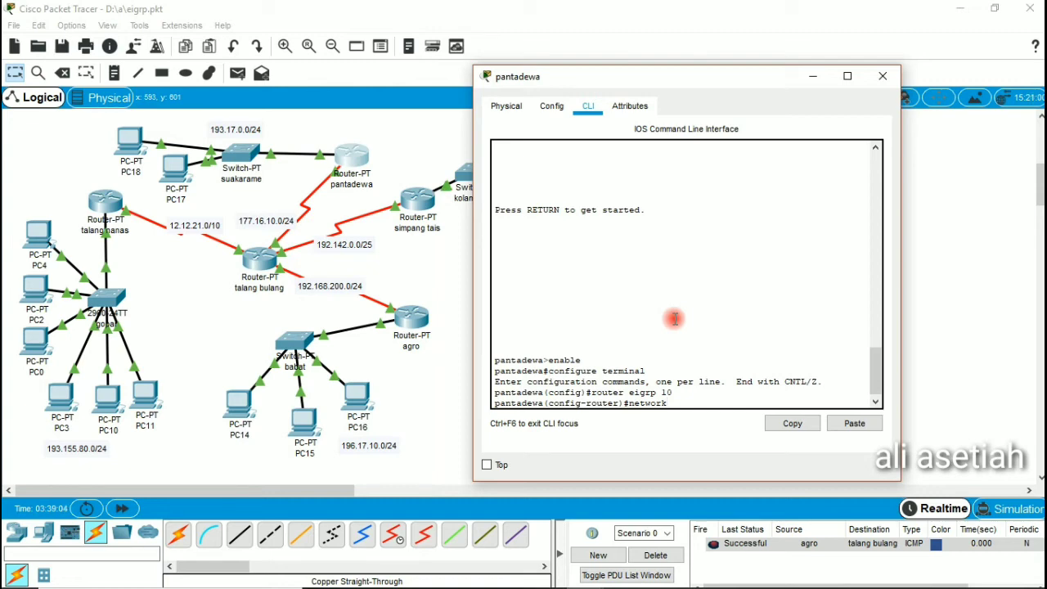
type("193.17.0/")
key("BackSpace")
type(".0")
key("Return")
- Add network 177.16.10.0 to EIGRP 10 on pantadewa and close the router's window
type("nte")
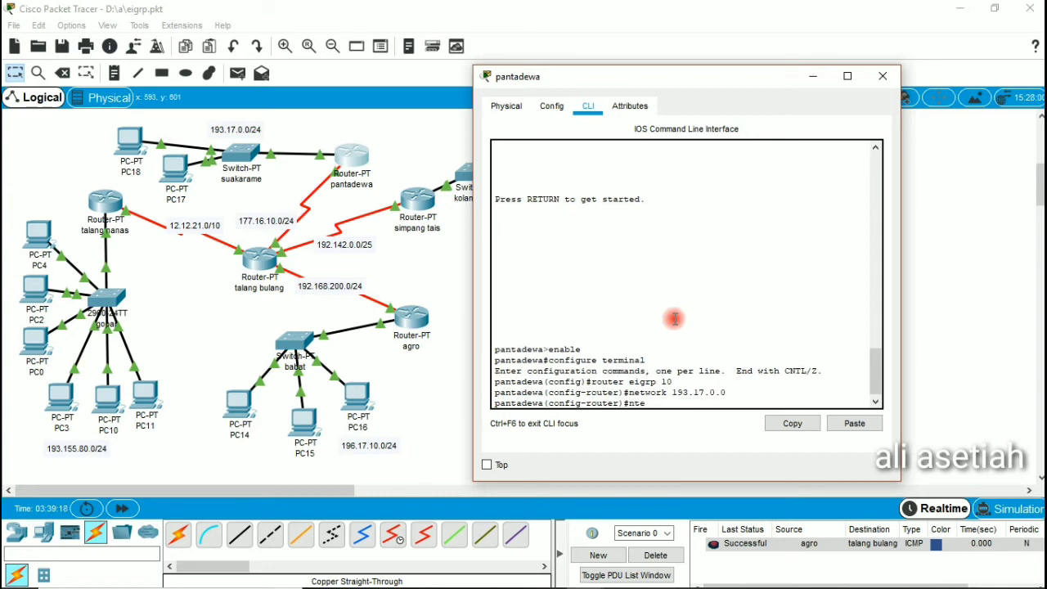
key("BackSpace")
key("BackSpace")
type("etrwork")
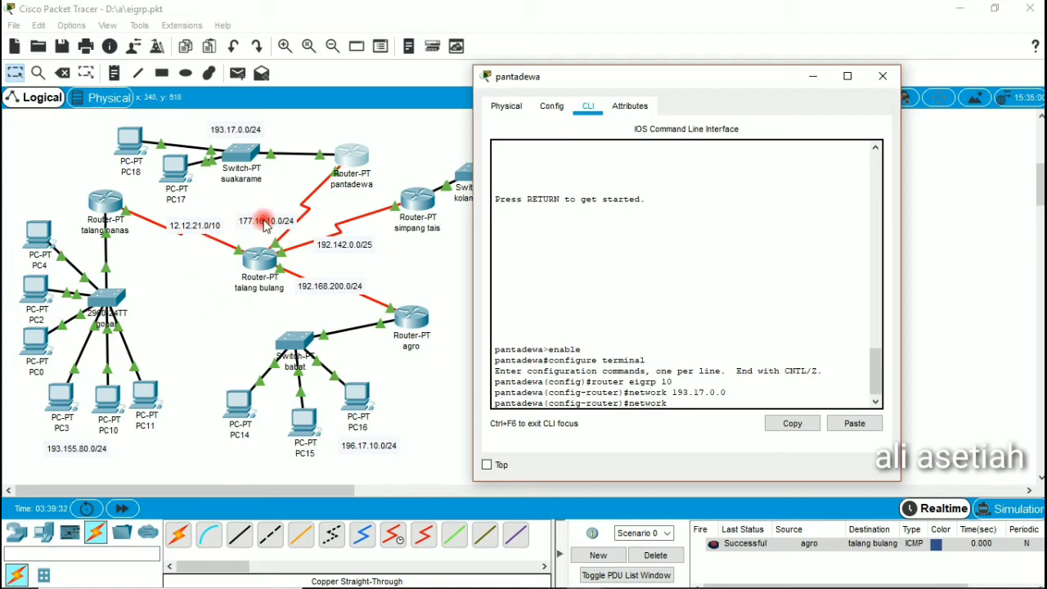
type("17")
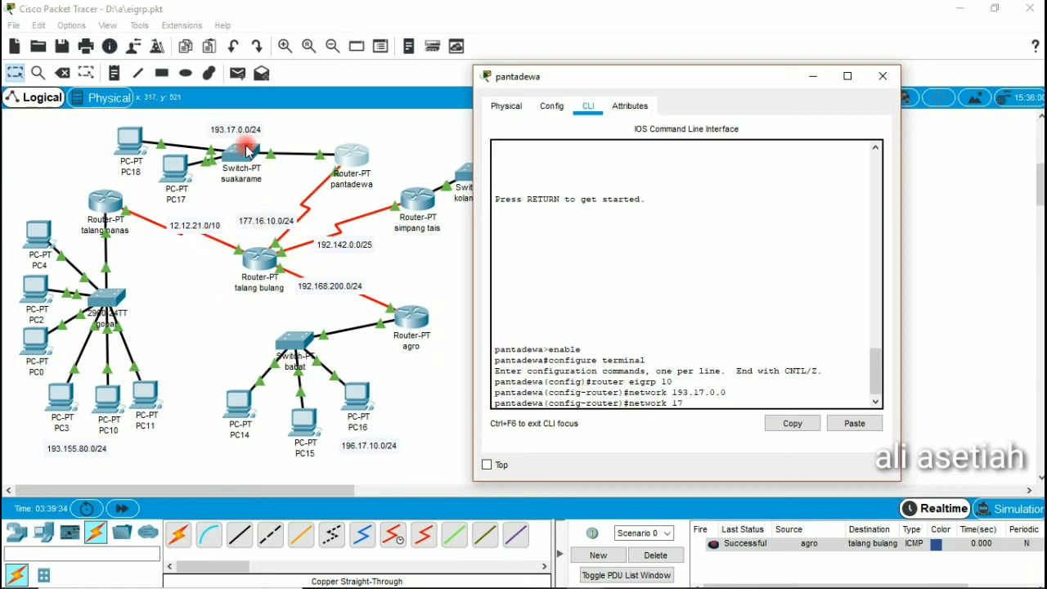
type("7.16.10.0")
key("Return")
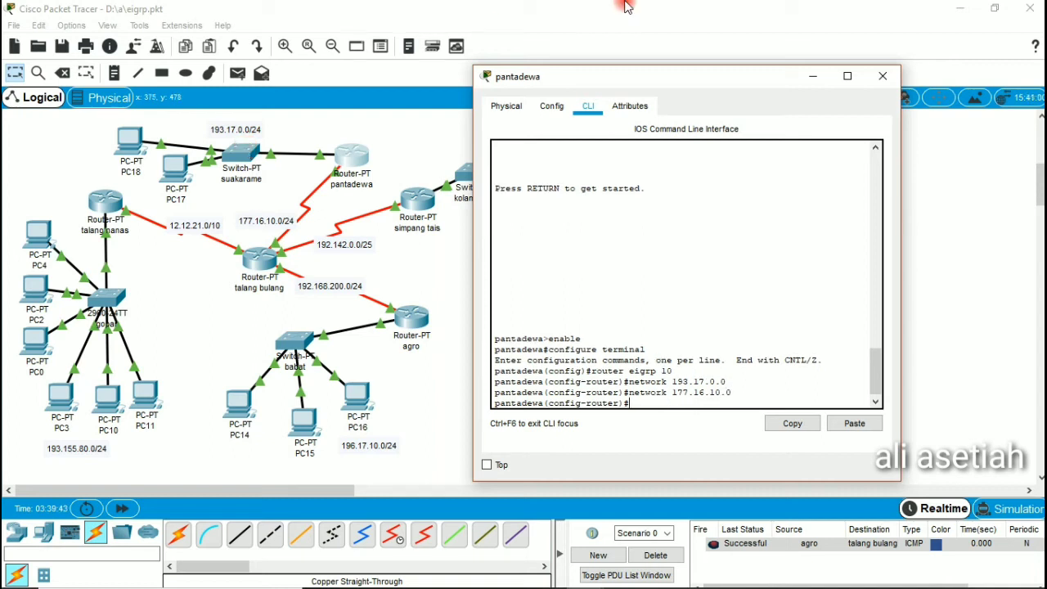
left_click(873, 76)
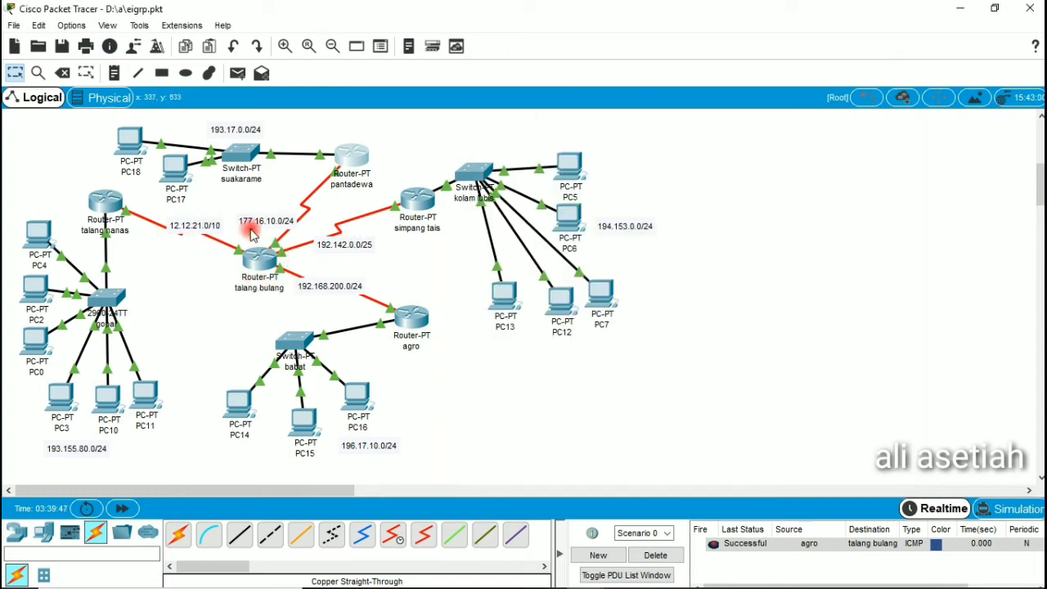
- Open router talang bulang's command line, move its window off the router links, and start EIGRP 10 from global configuration mode
left_click(262, 263)
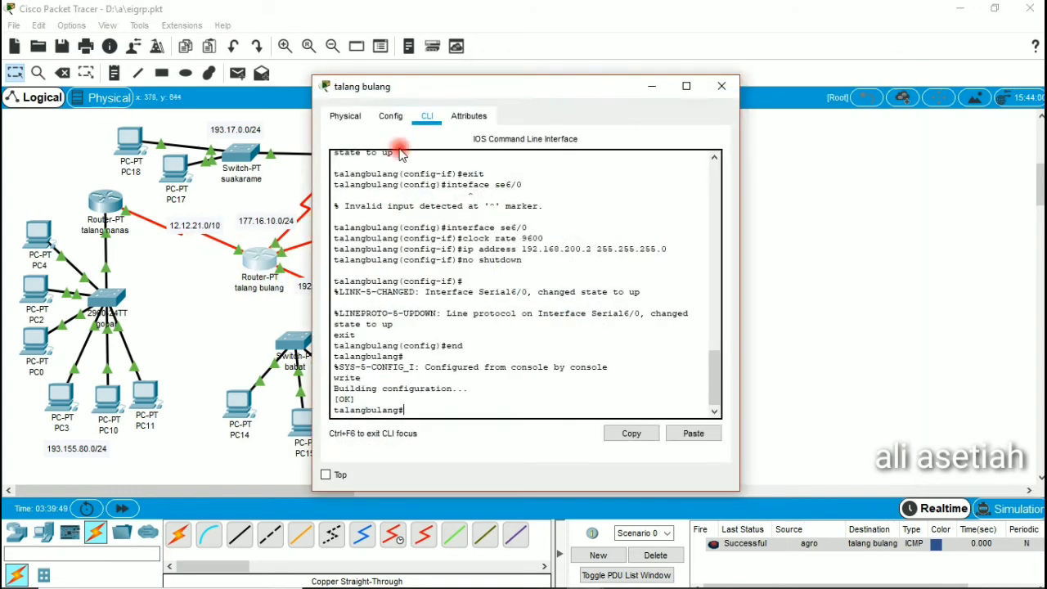
left_click_drag(434, 95, 644, 61)
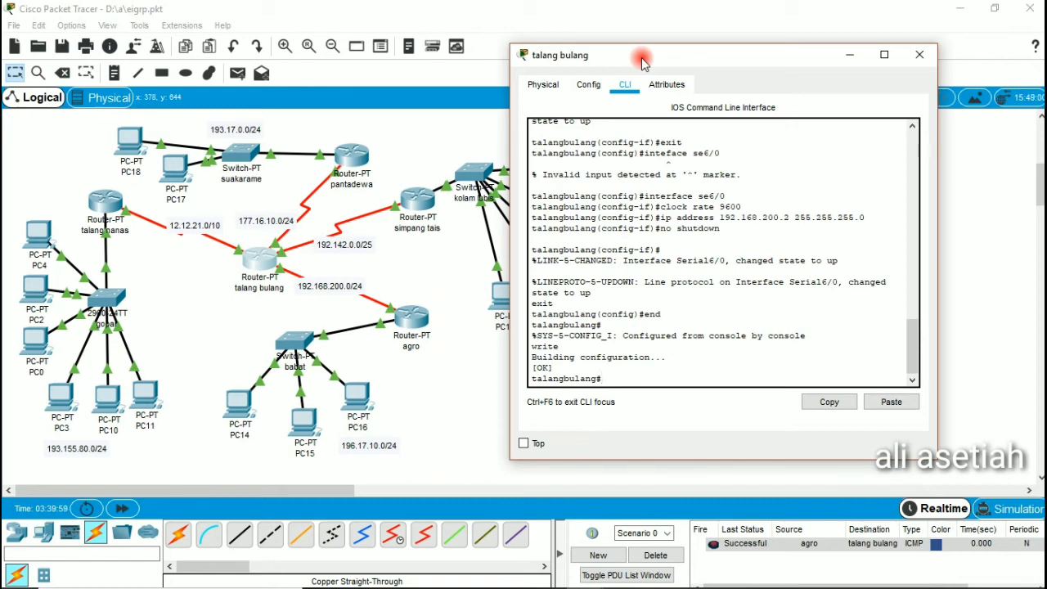
type("configure terminal")
key("Return")
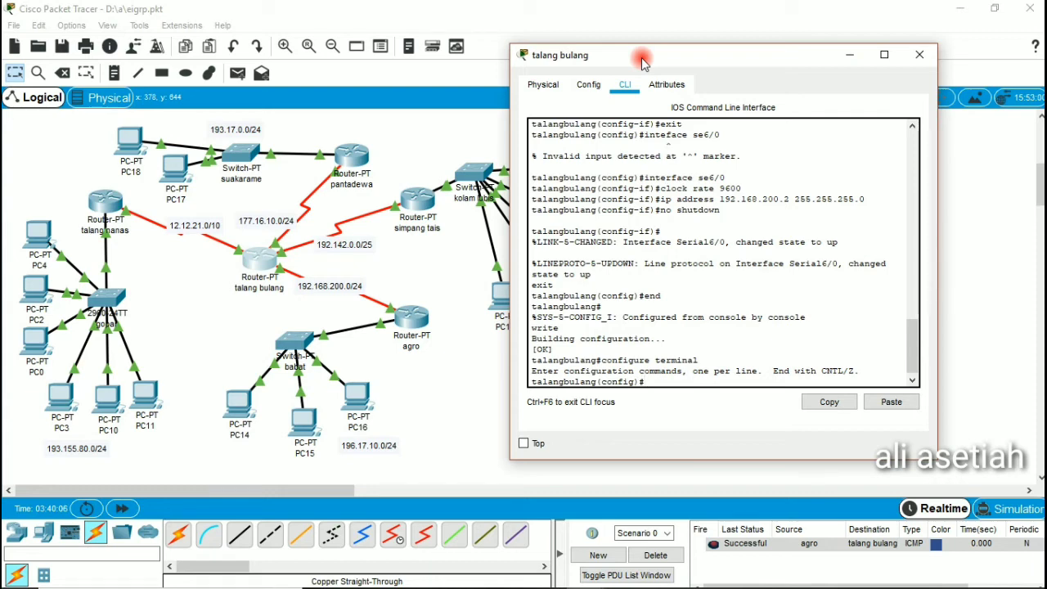
type("router eigrp 10")
key("Return")
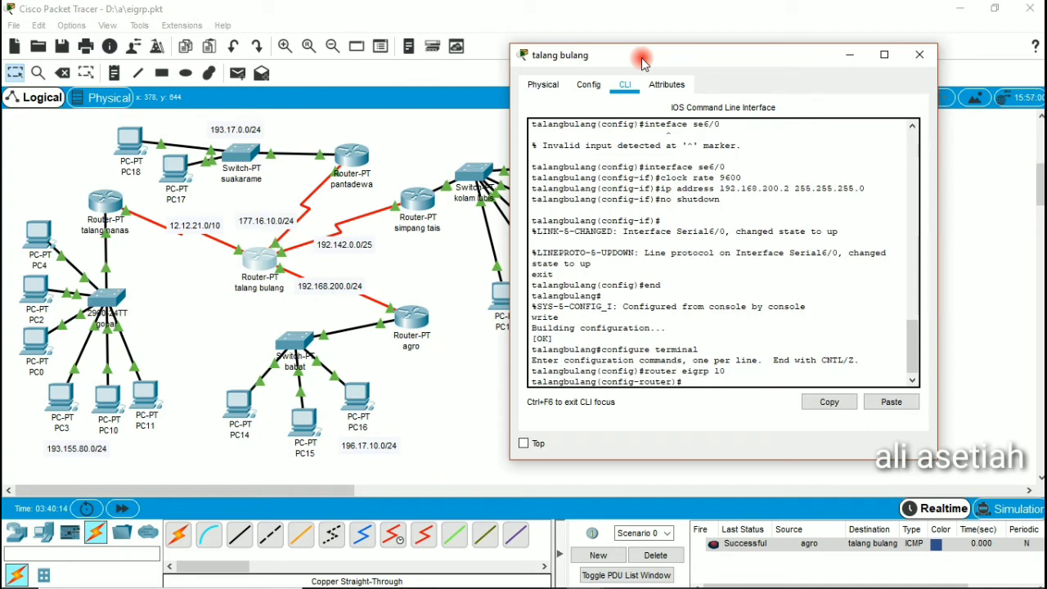
- Add networks 12.12.21.0 and 177.16.10.0 to EIGRP 10 on talang bulang
type("net")
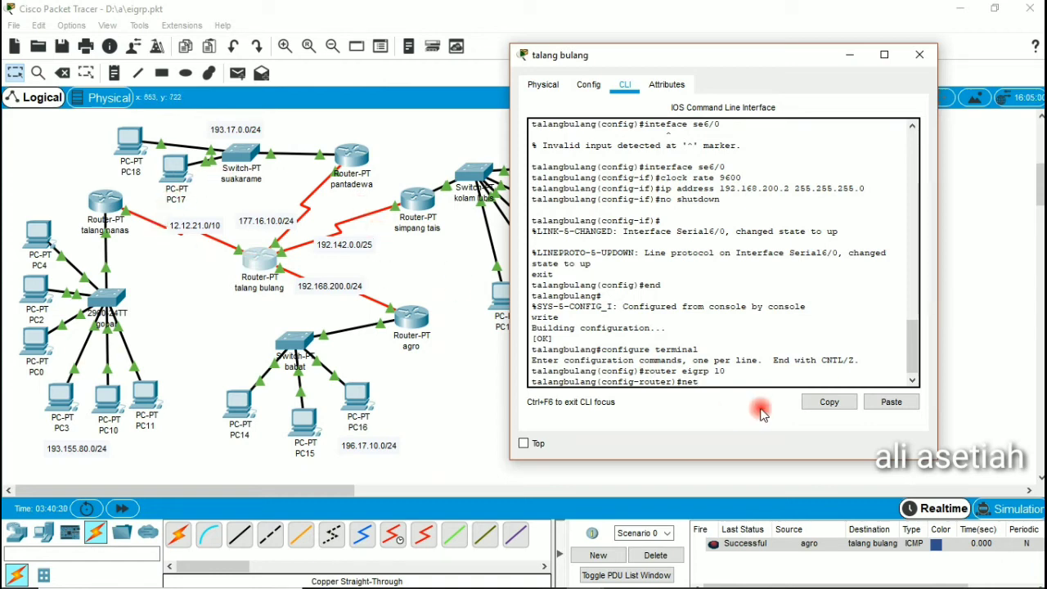
type("work 12.12")
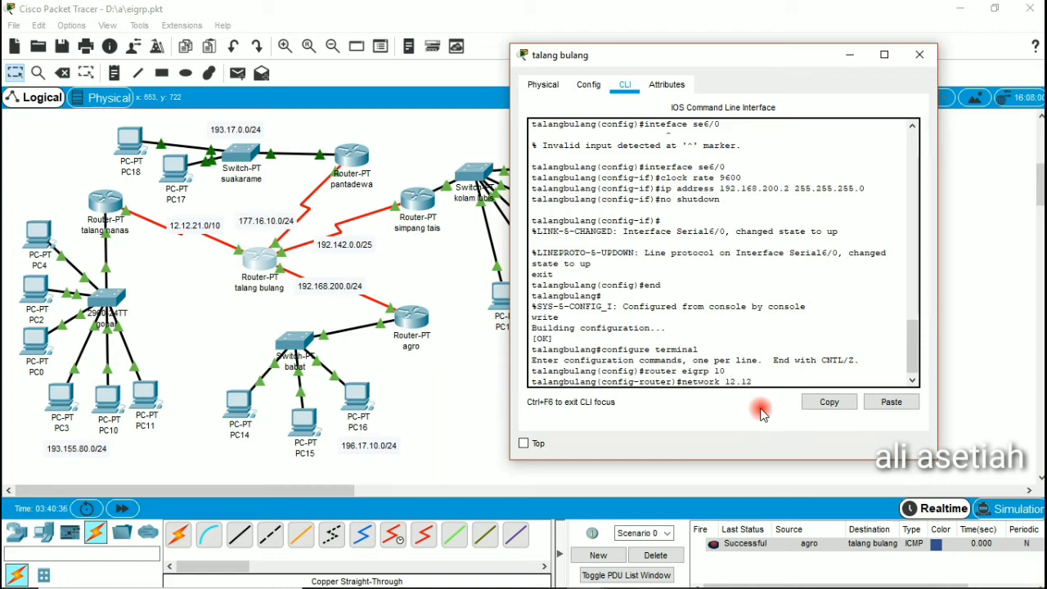
type(".21.")
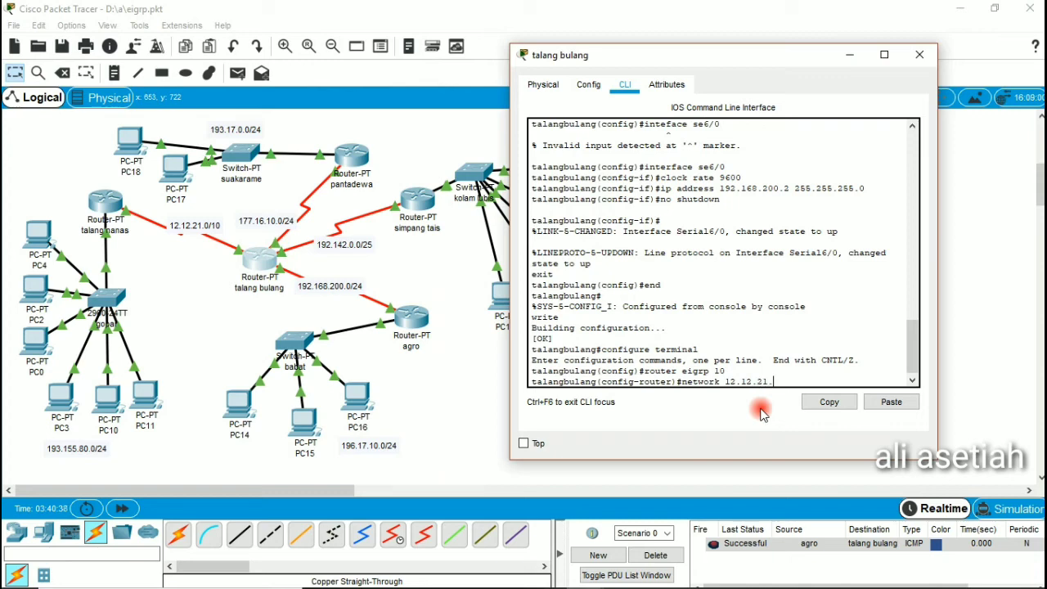
type("0")
key("Return")
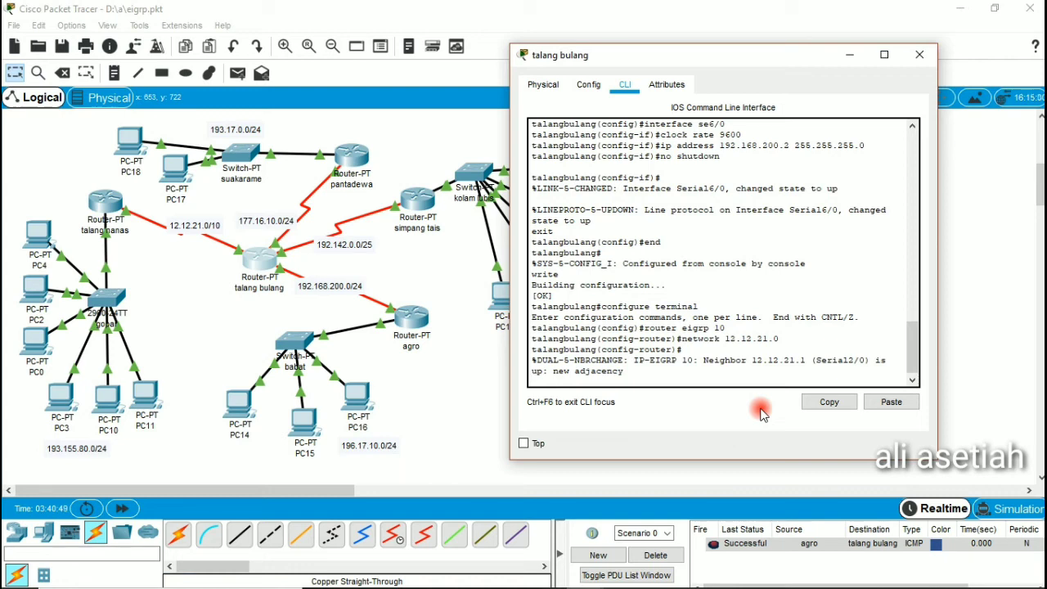
type("network 177.16.10.0")
key("Return")
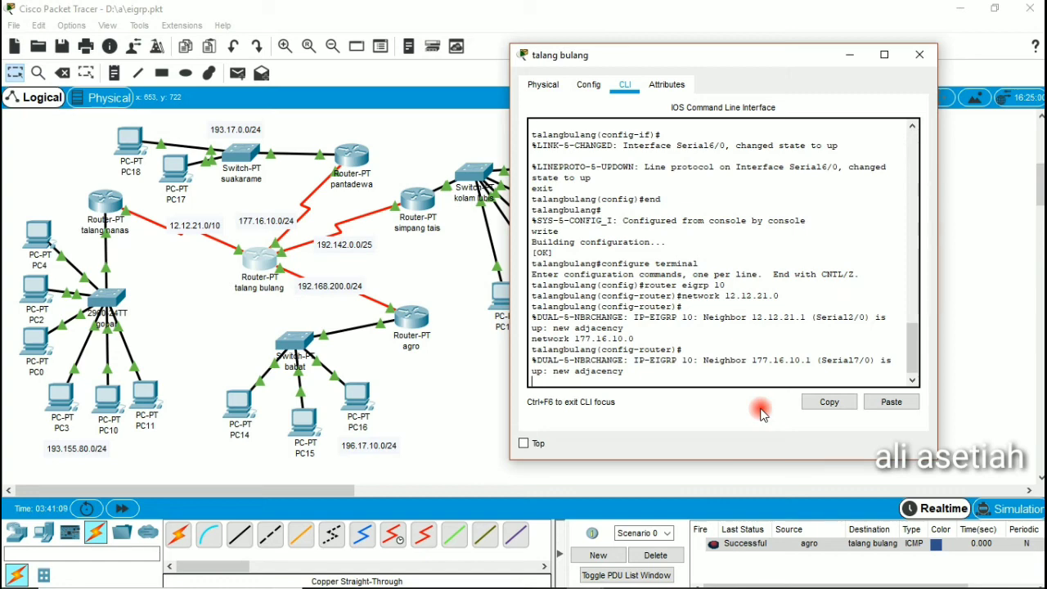
- Add networks 192.142.0.0 and 192.168.200.0 to EIGRP 10 on talang bulang and close the router's window
type("network 192.142.0.0")
key("Return")
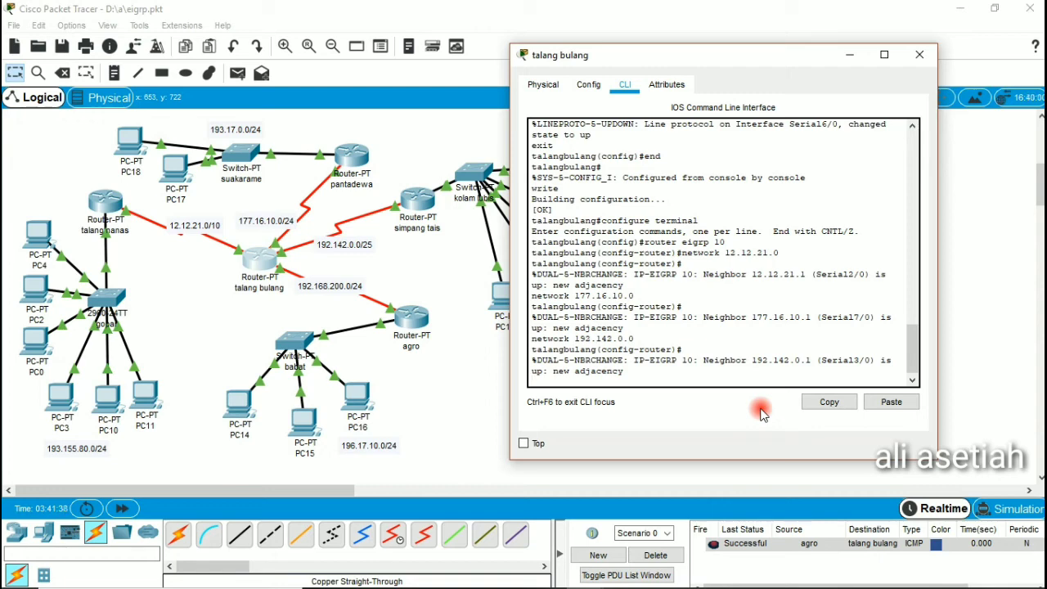
type("network 192.168.200.0")
key("Return")
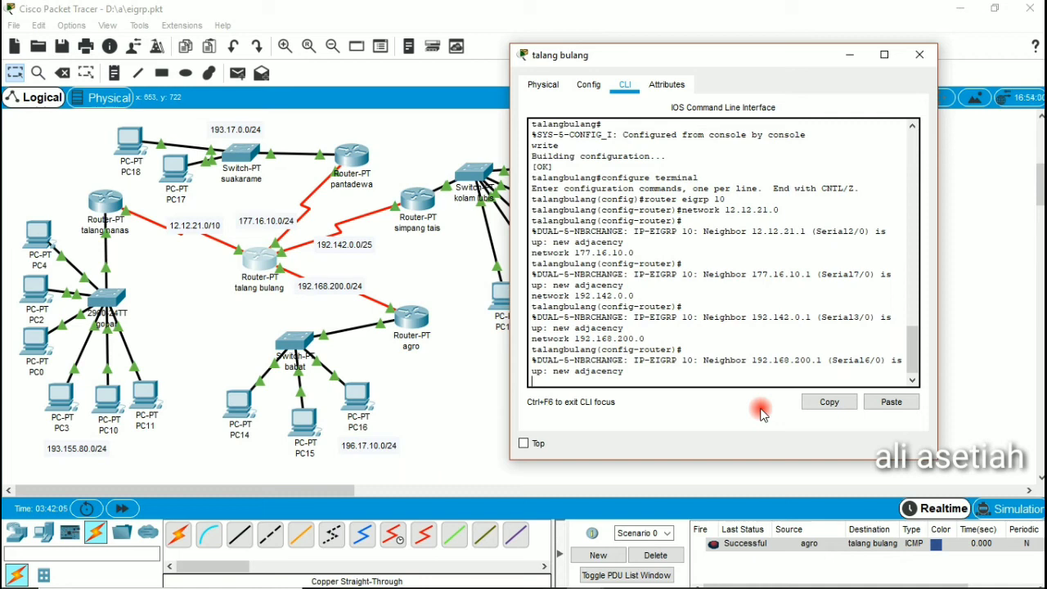
left_click(921, 55)
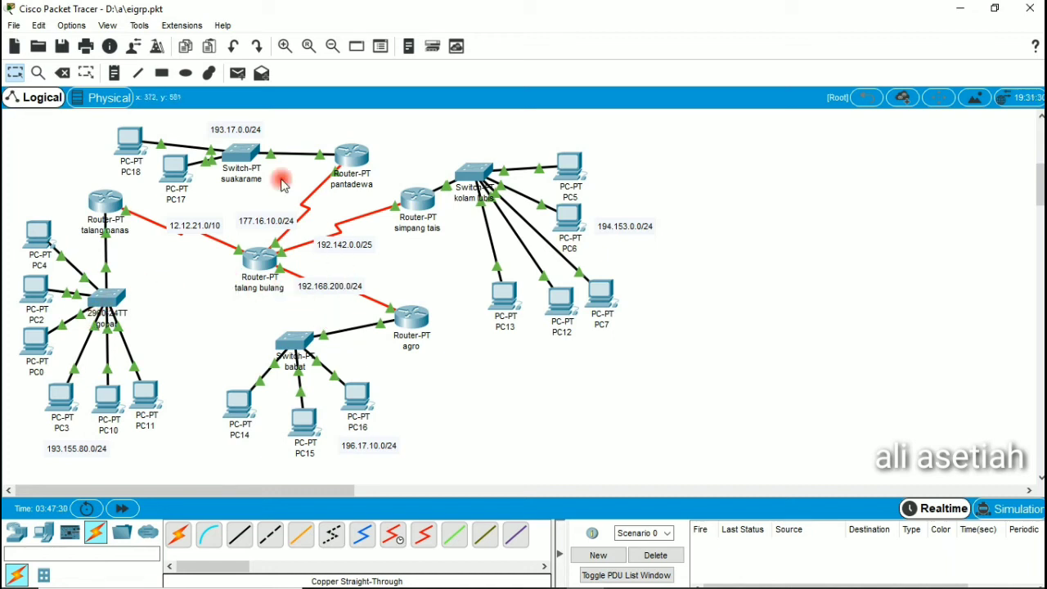
- Test connectivity with a simple PDU from PC4 to PC18 and fast-forward the network time
left_click(239, 76)
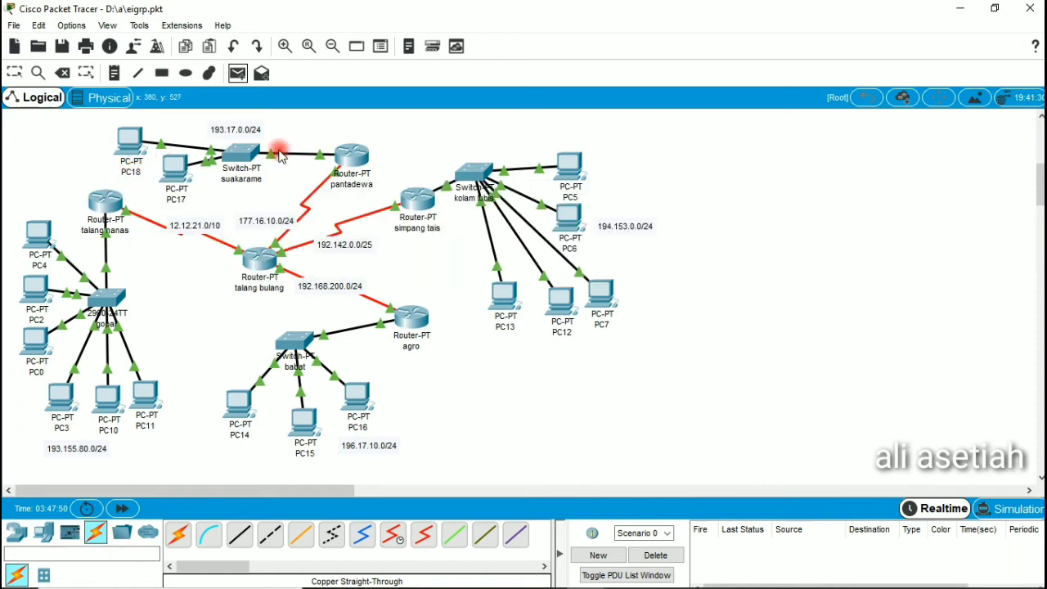
left_click(34, 237)
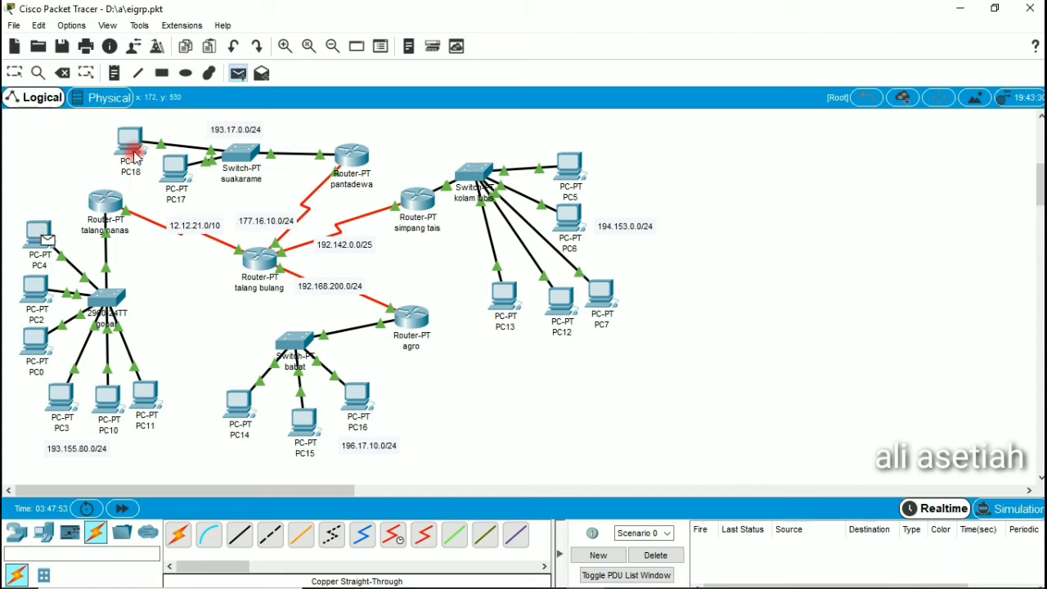
left_click(130, 150)
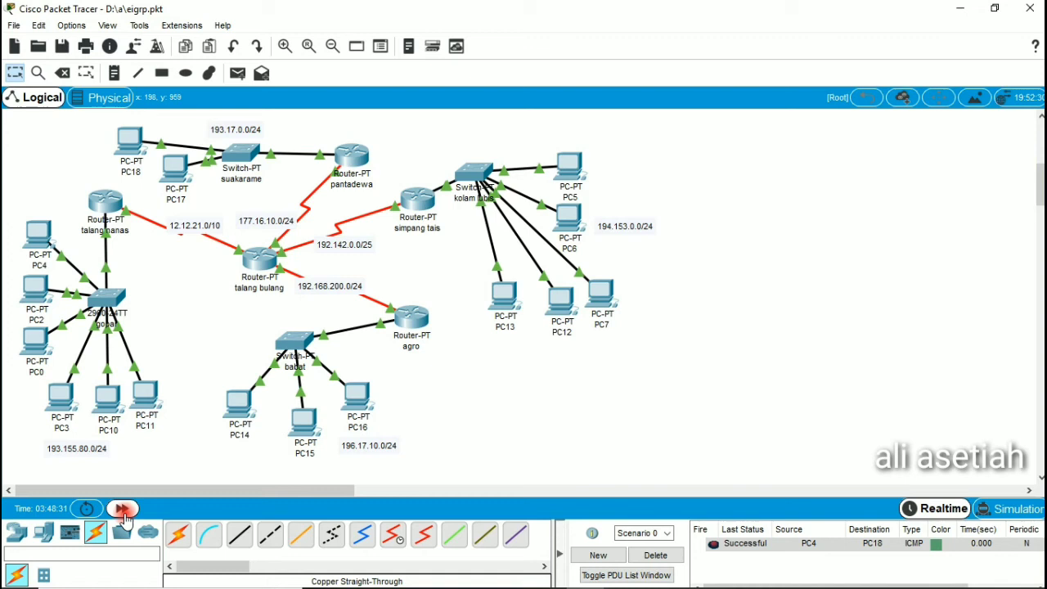
left_click(124, 511)
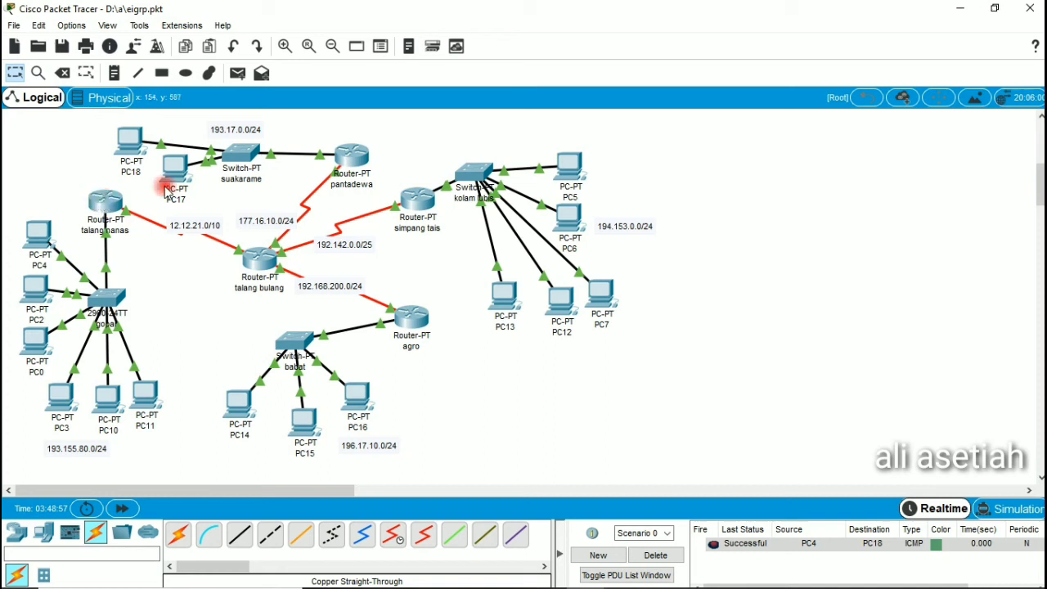
- Send a simple PDU from PC4 to PC14 and fast-forward the network time
left_click(237, 77)
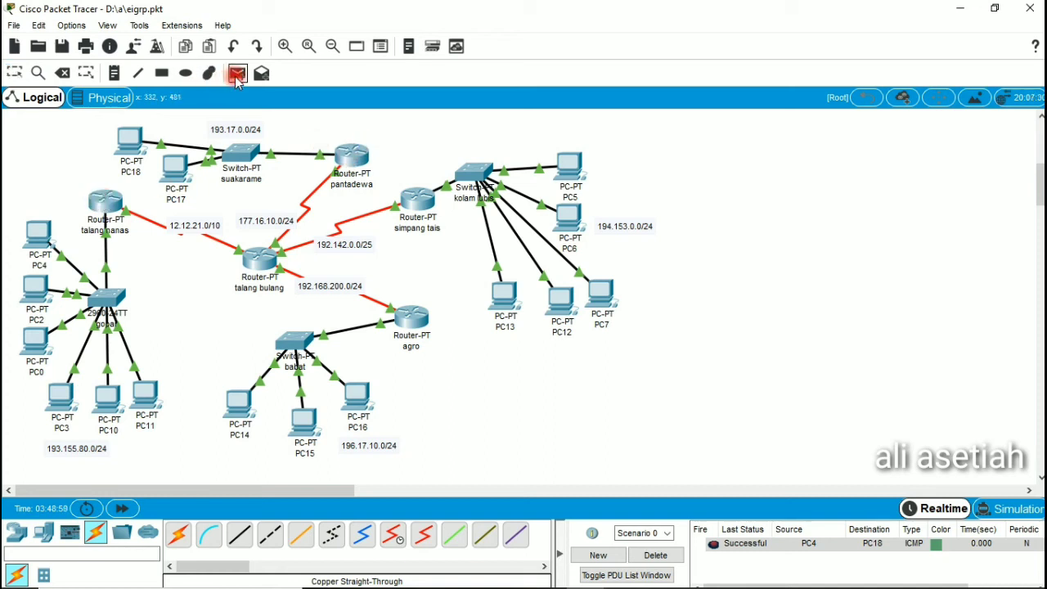
left_click(47, 236)
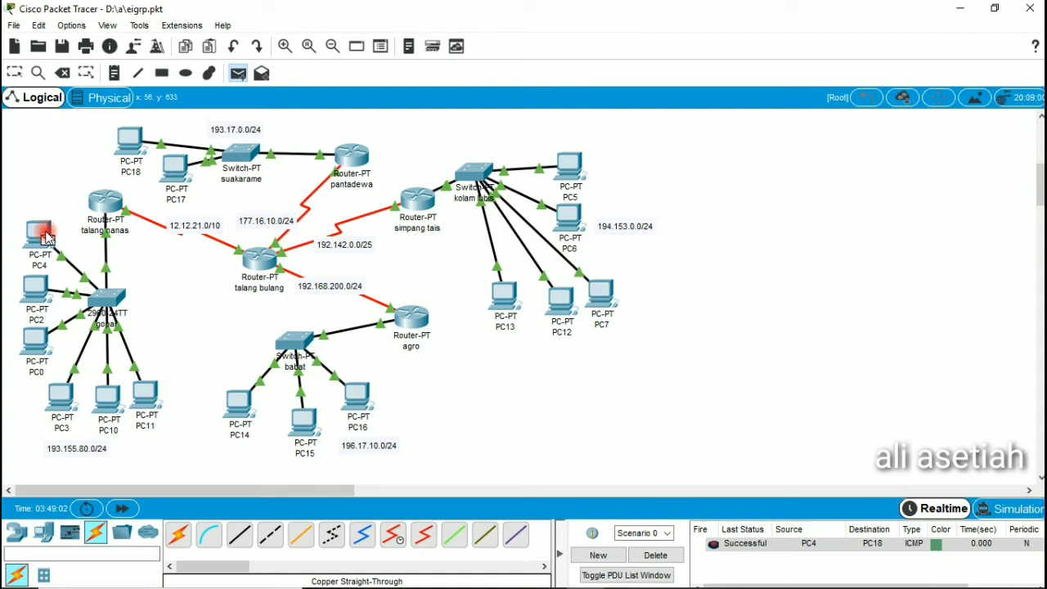
left_click(243, 402)
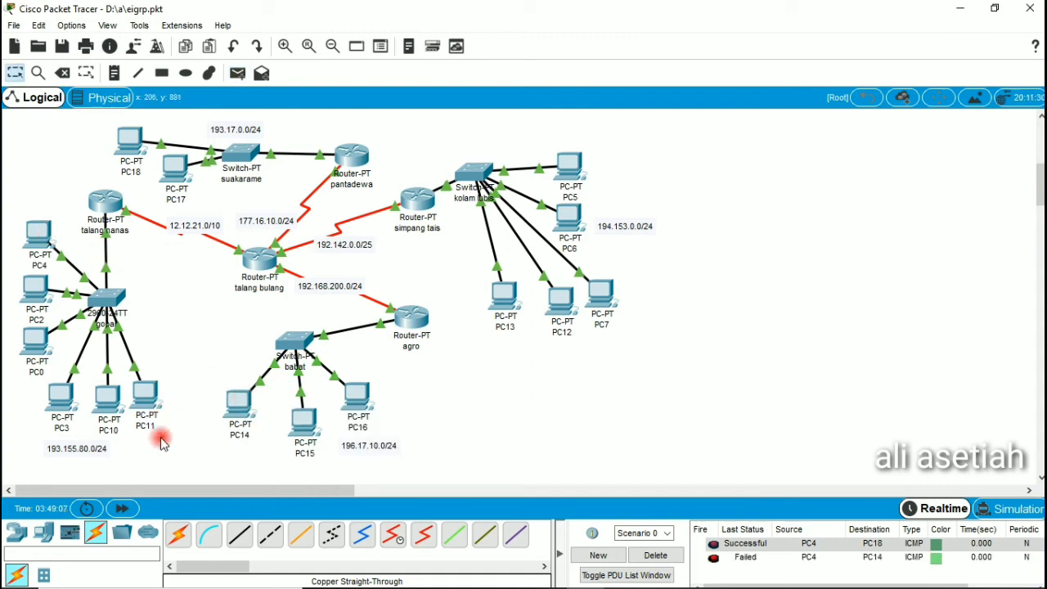
left_click(125, 507)
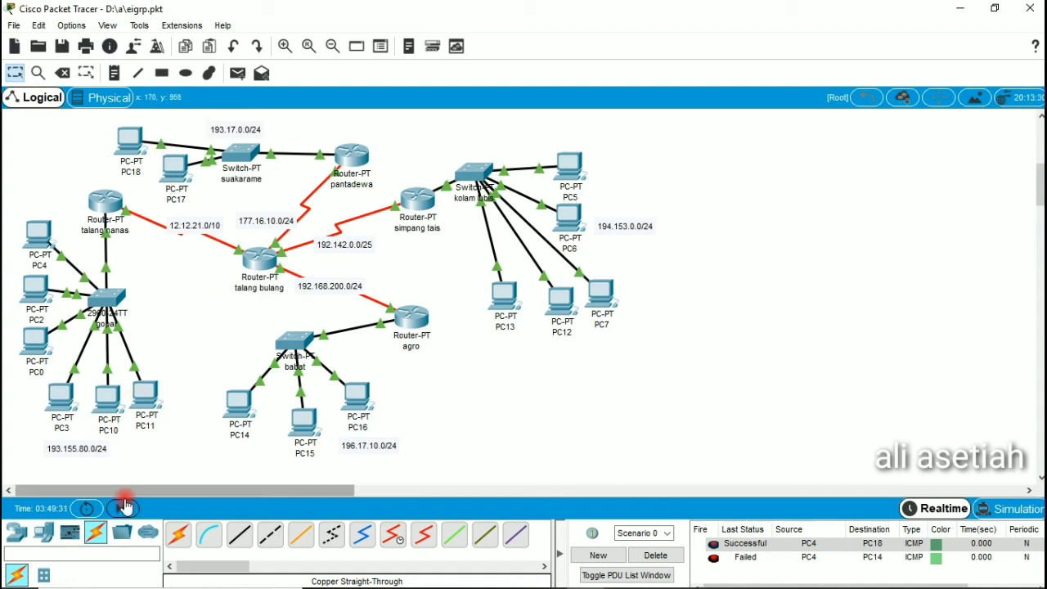
left_click(125, 508)
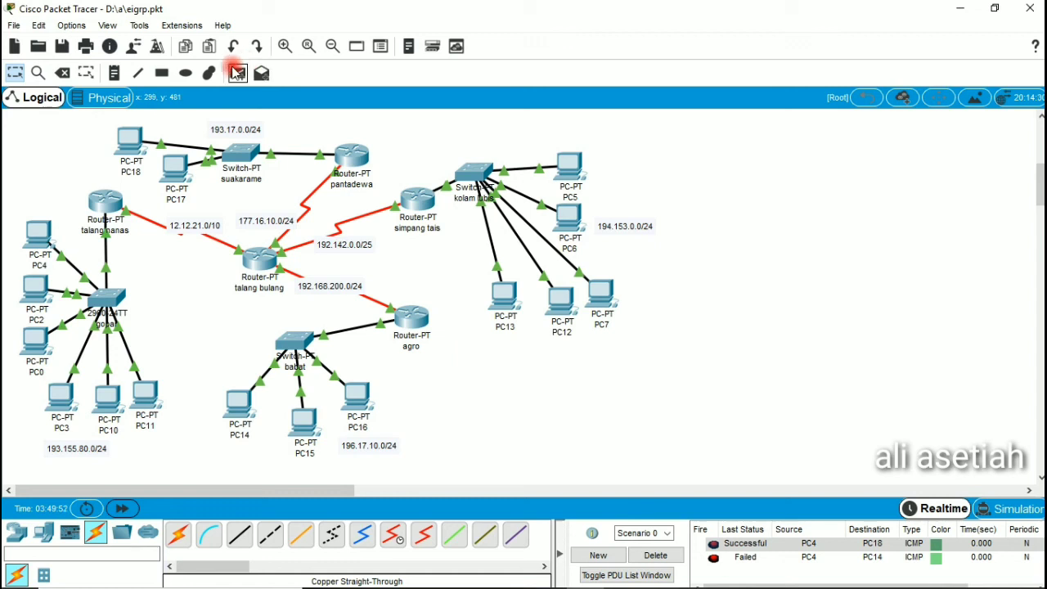
- Repeat the connectivity test with another simple PDU from PC4 to PC14
left_click(236, 73)
left_click(33, 236)
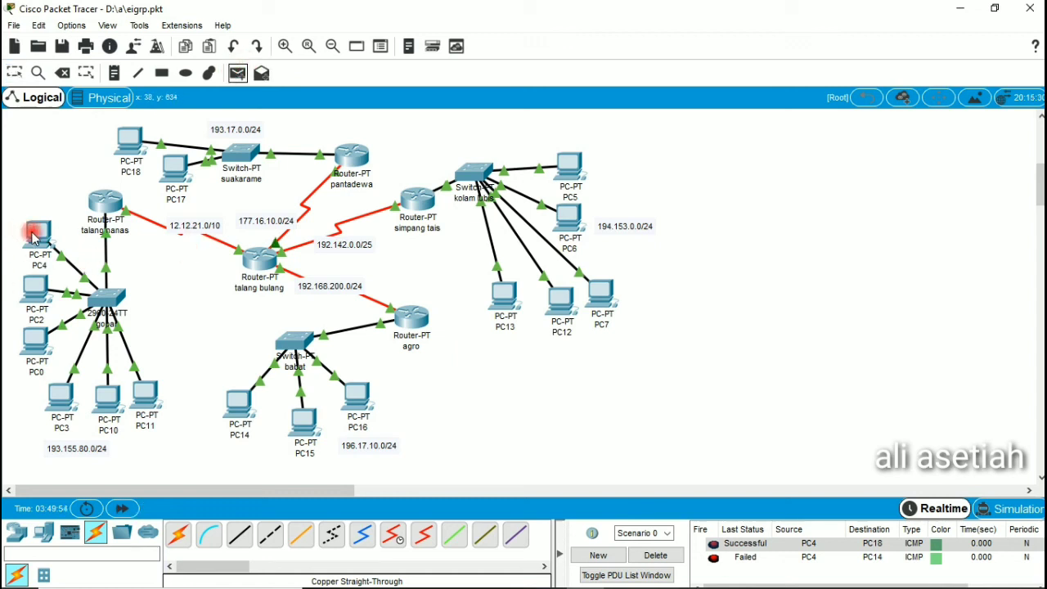
left_click(239, 407)
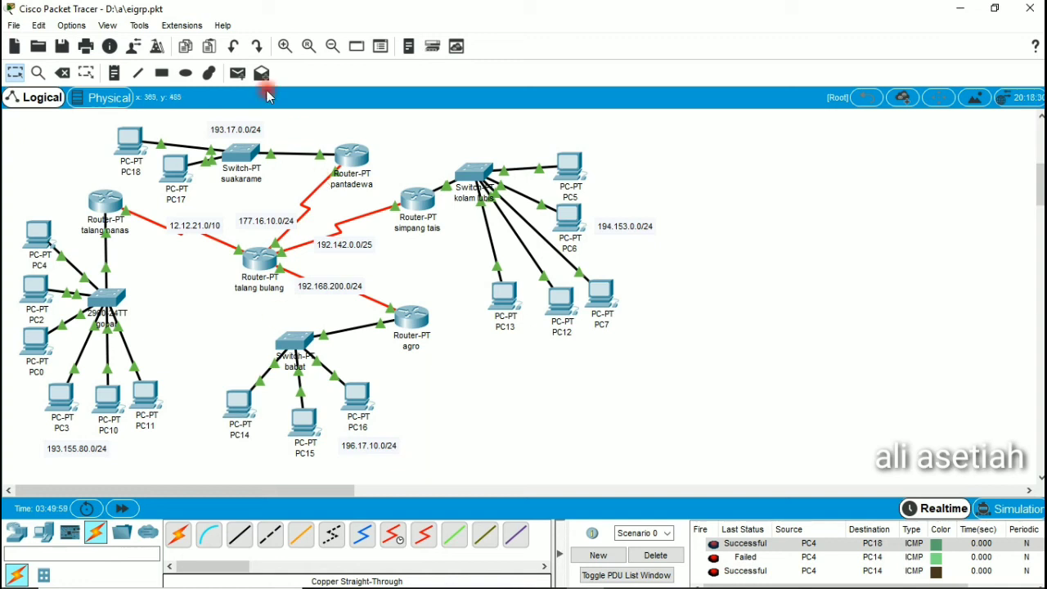
- Delete the scenario's earlier test PDUs and send a simple PDU from PC4 to PC5
left_click(243, 76)
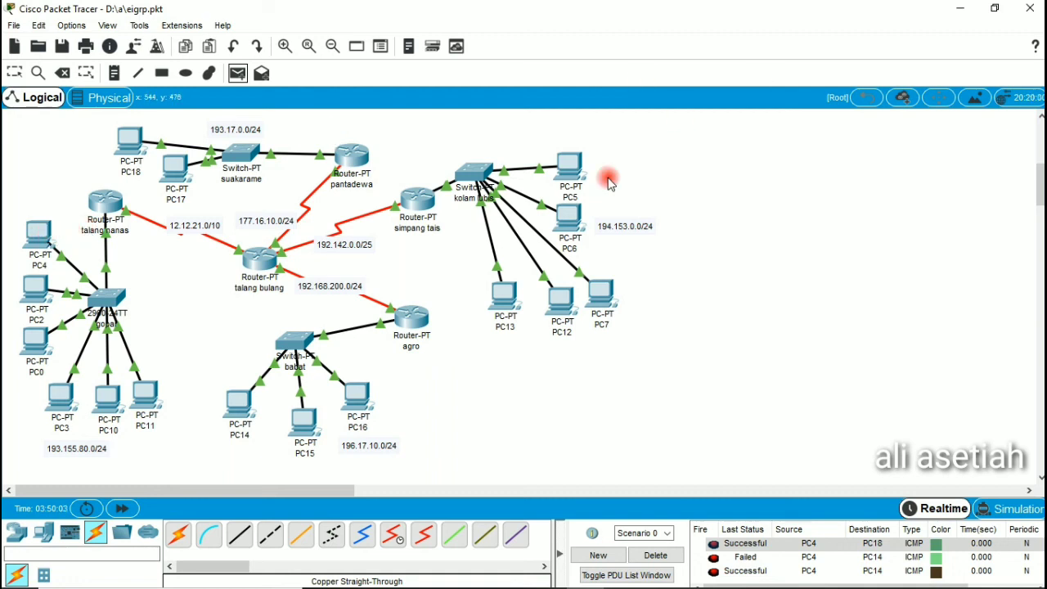
left_click(572, 169)
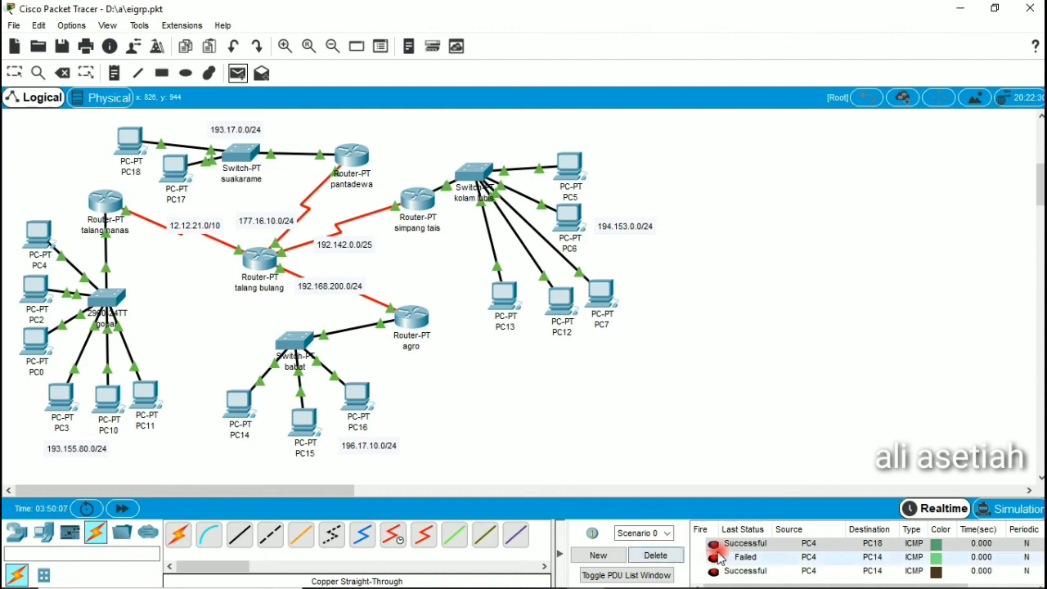
left_click(655, 553)
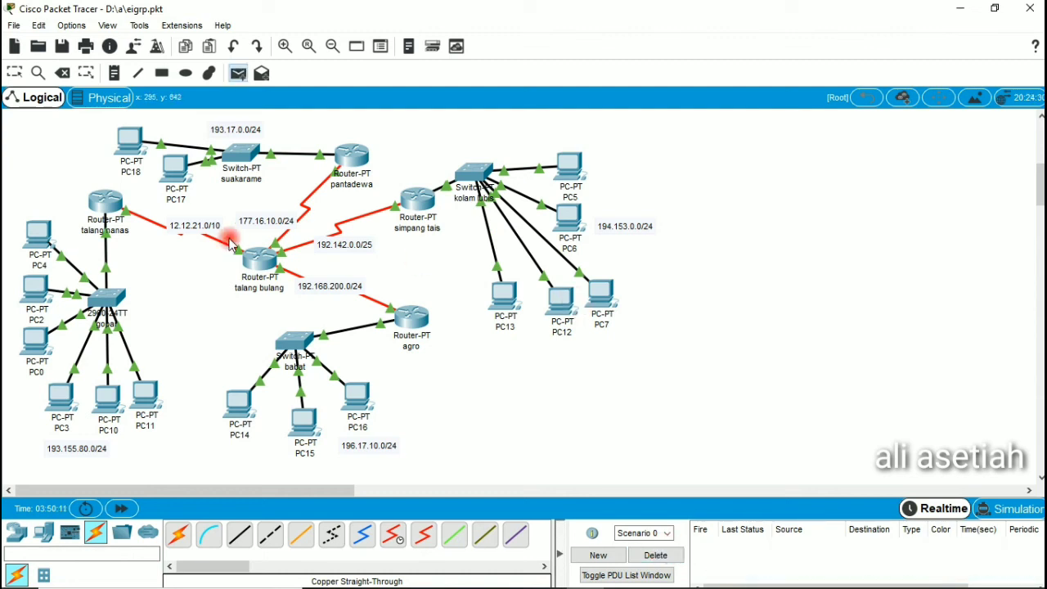
left_click(53, 235)
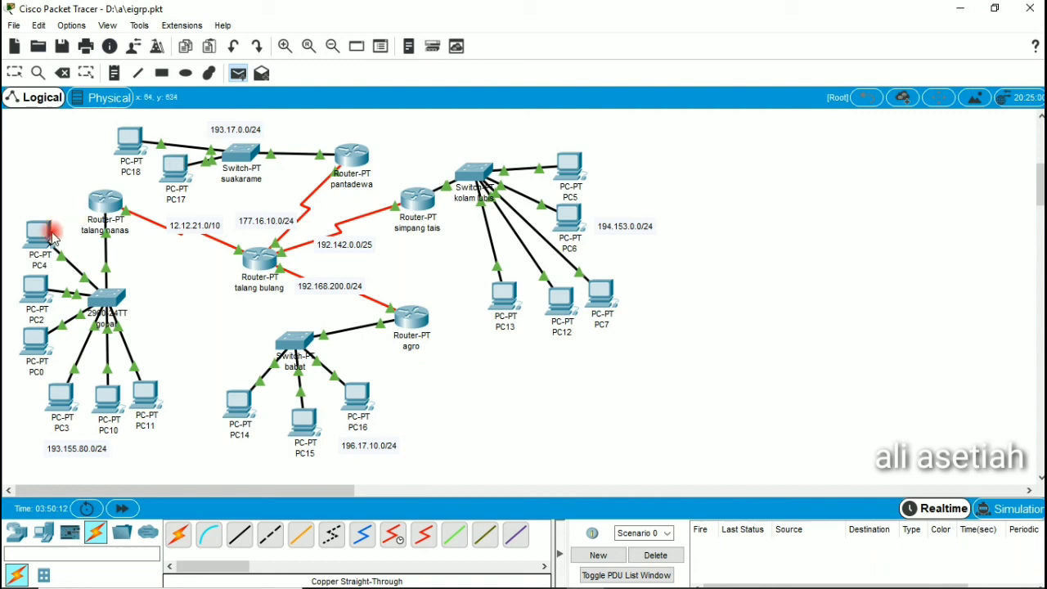
left_click(575, 172)
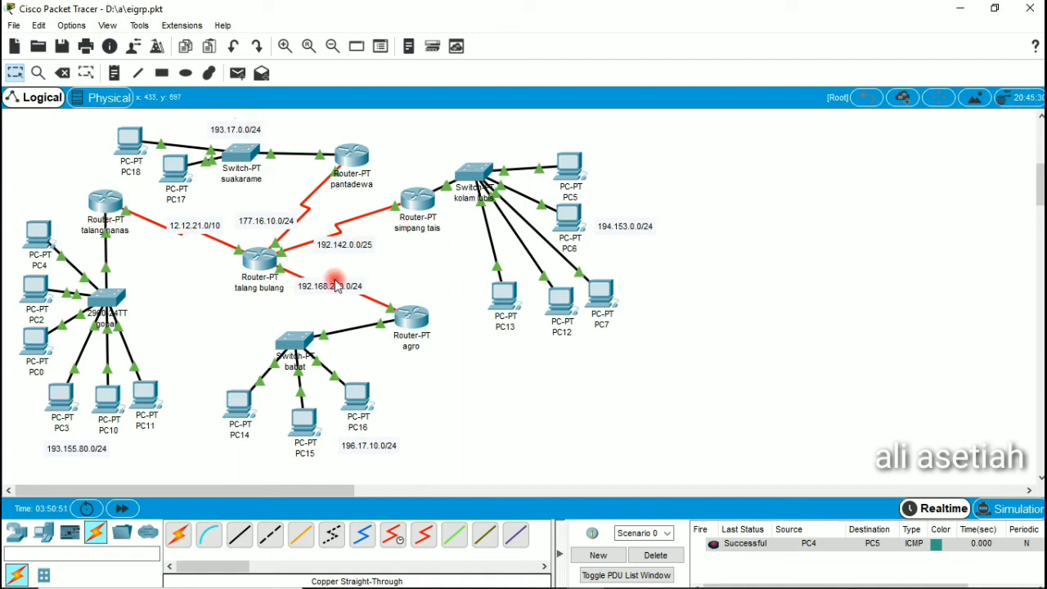
- Send a simple PDU from router talang nanas to router agro and clear the scenario's PDU list
left_click(237, 72)
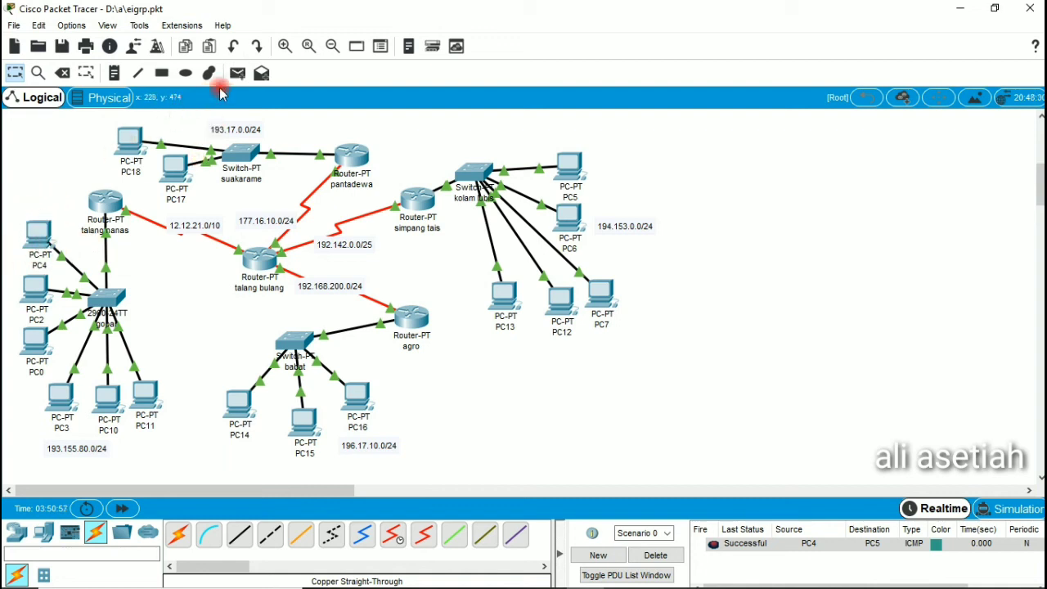
left_click(108, 211)
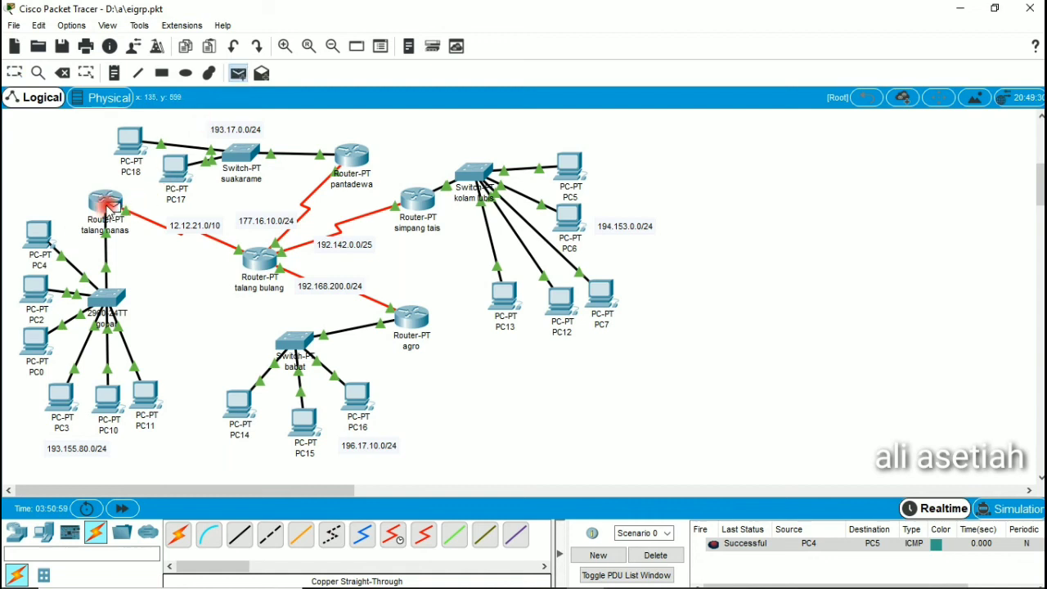
left_click(401, 319)
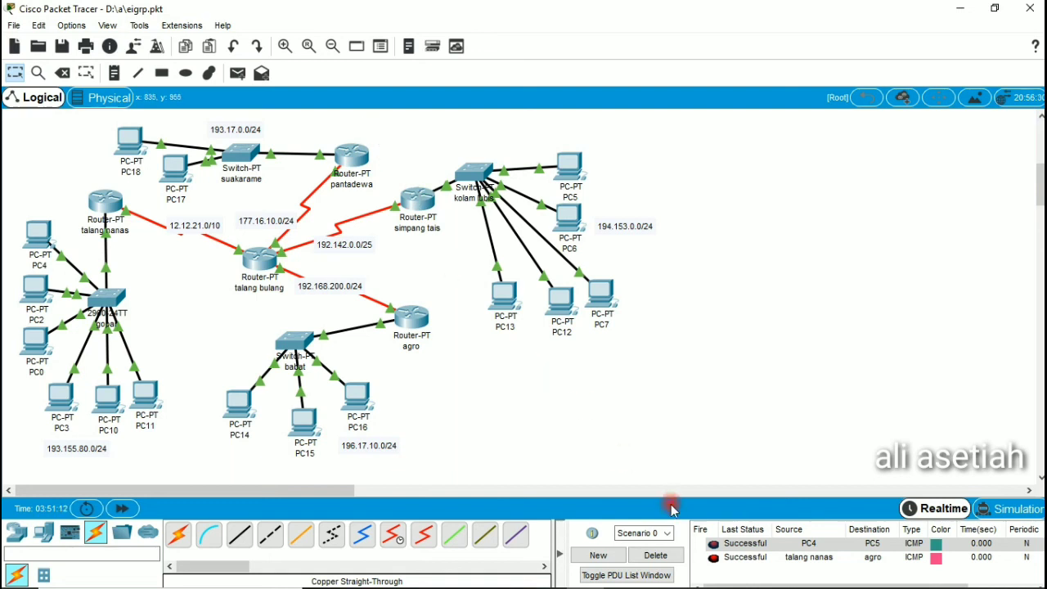
left_click(659, 556)
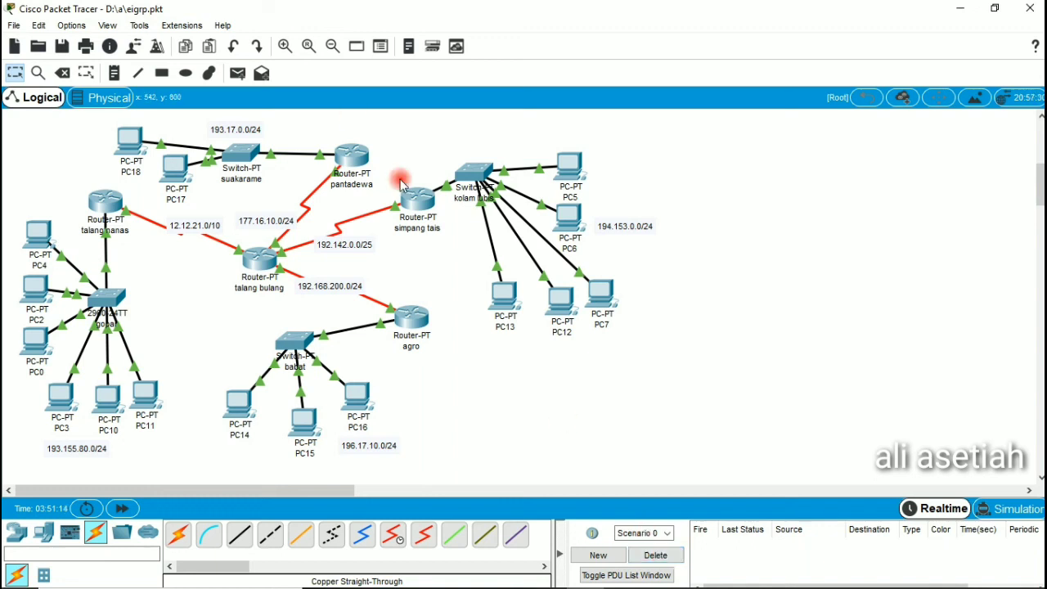